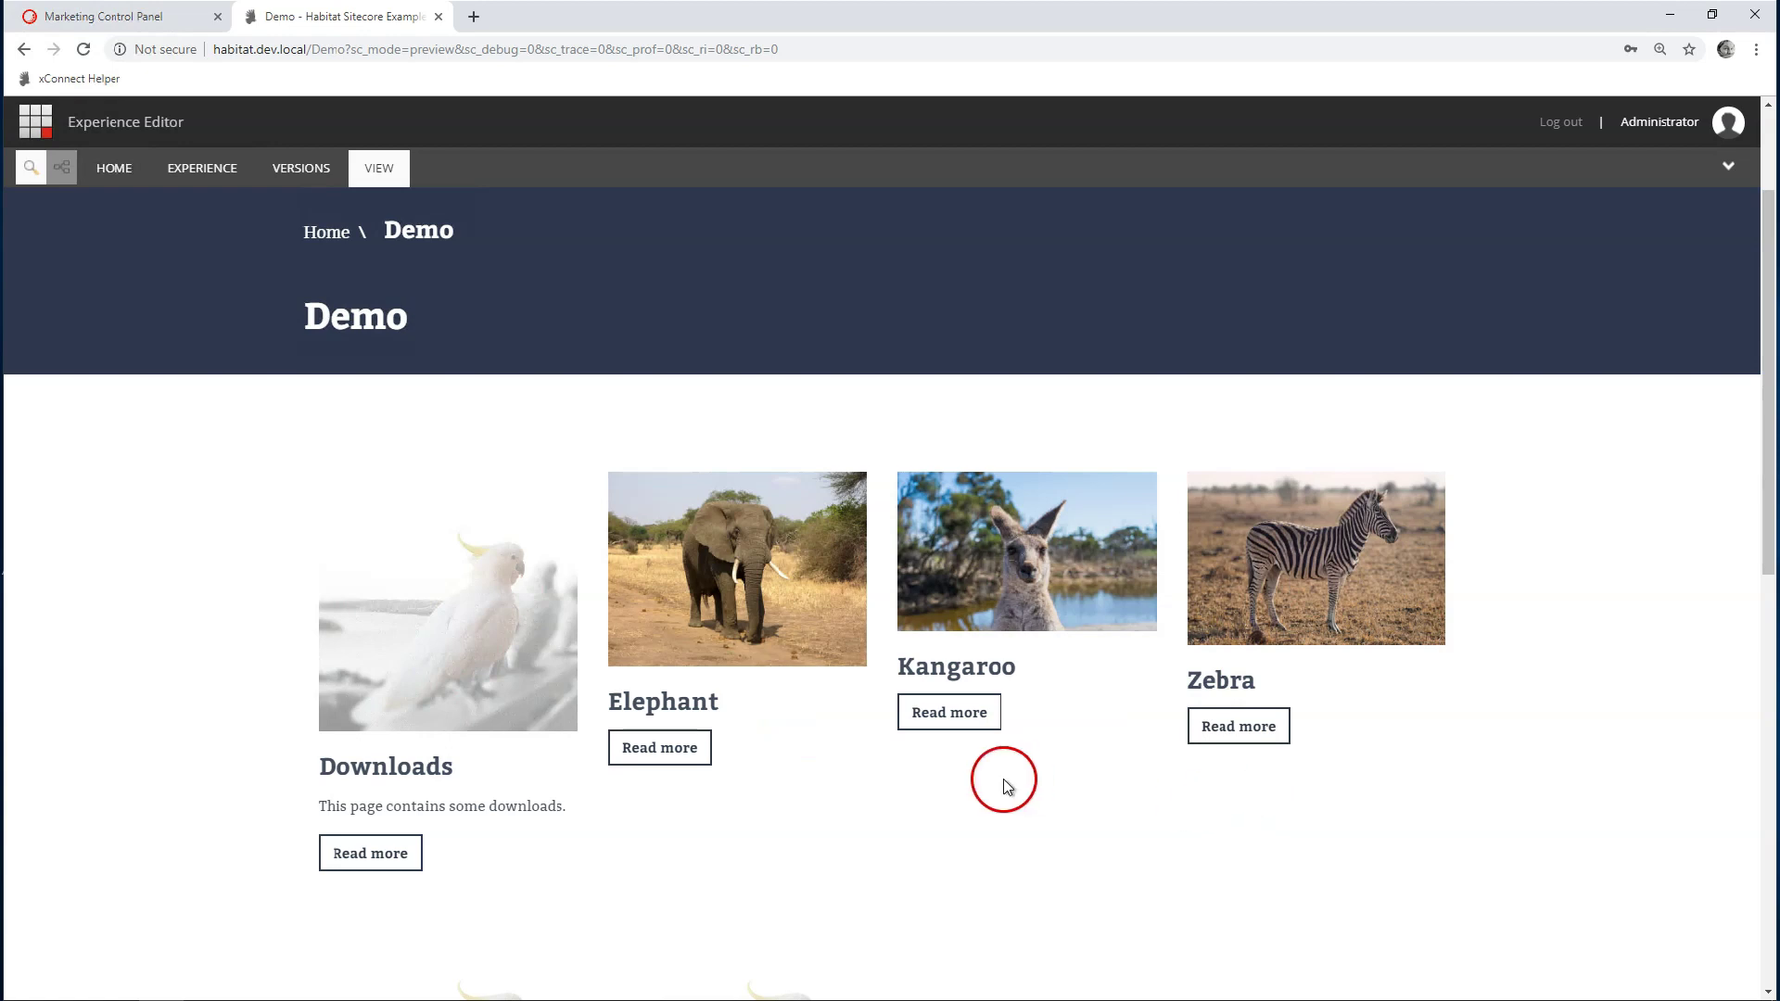
Step: In the Marketing Control Panel, create an 'Animals' profile under Profiles and expand it
{"action": "left_click", "coordinate": [141, 23]}
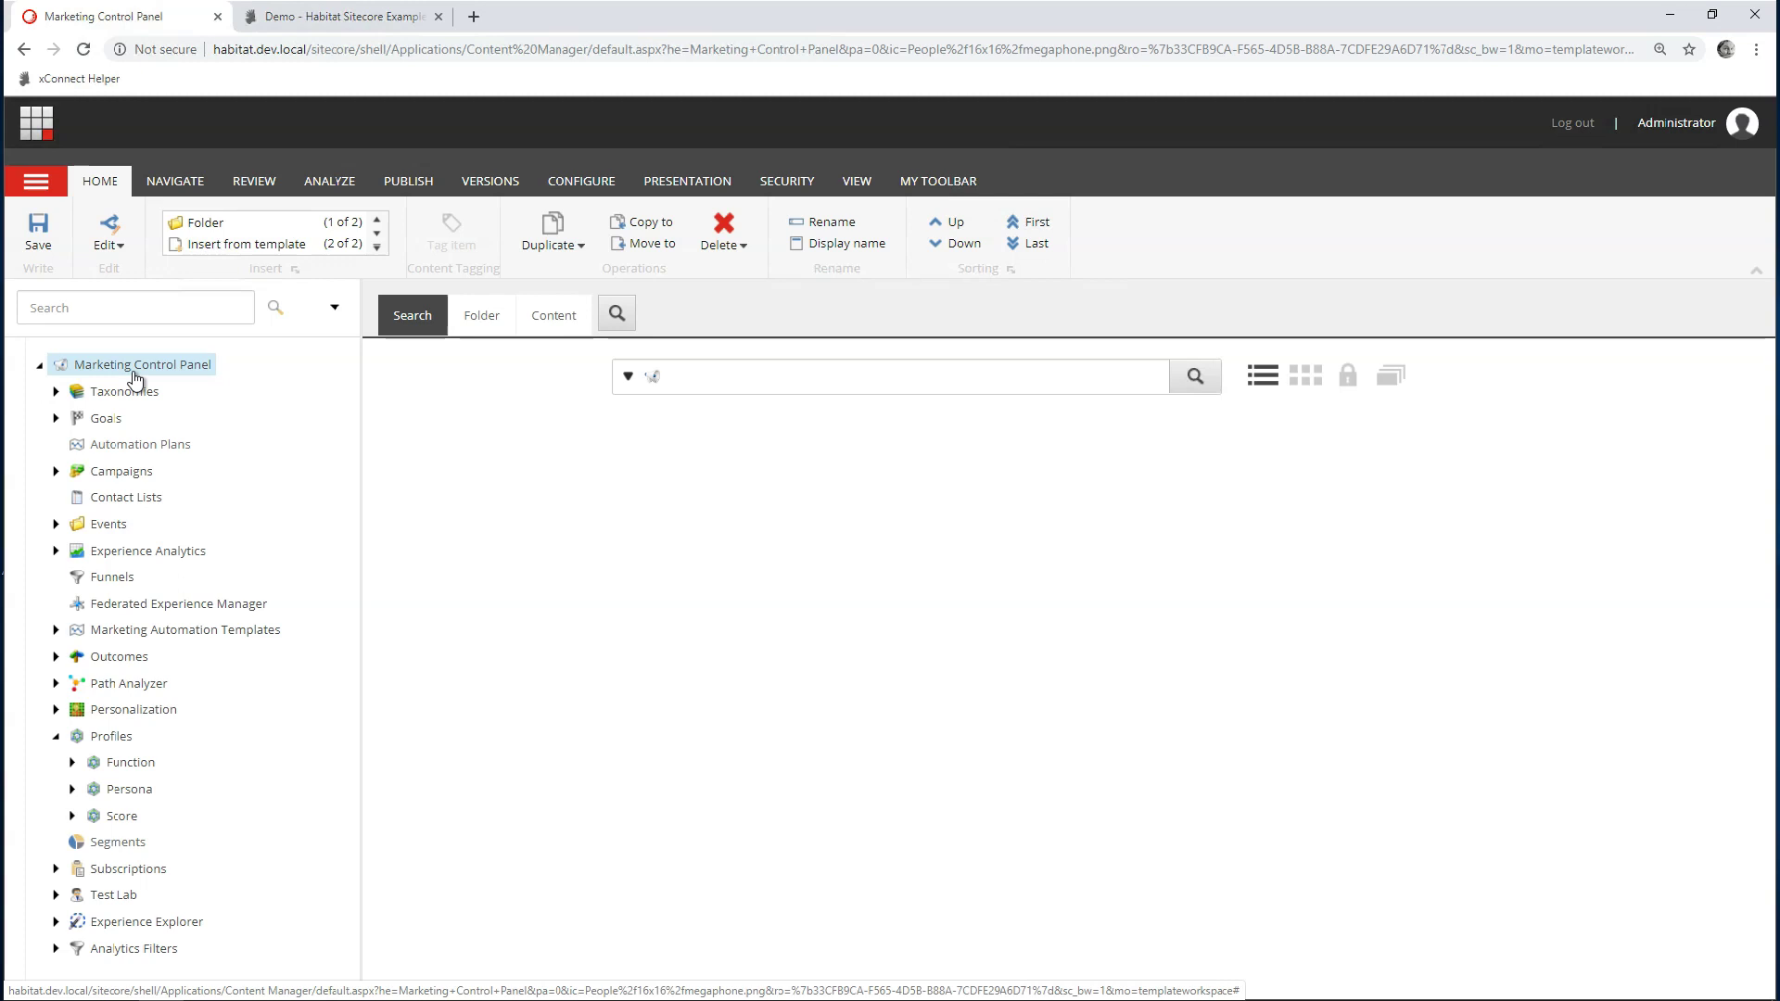
{"action": "right_click", "coordinate": [104, 747]}
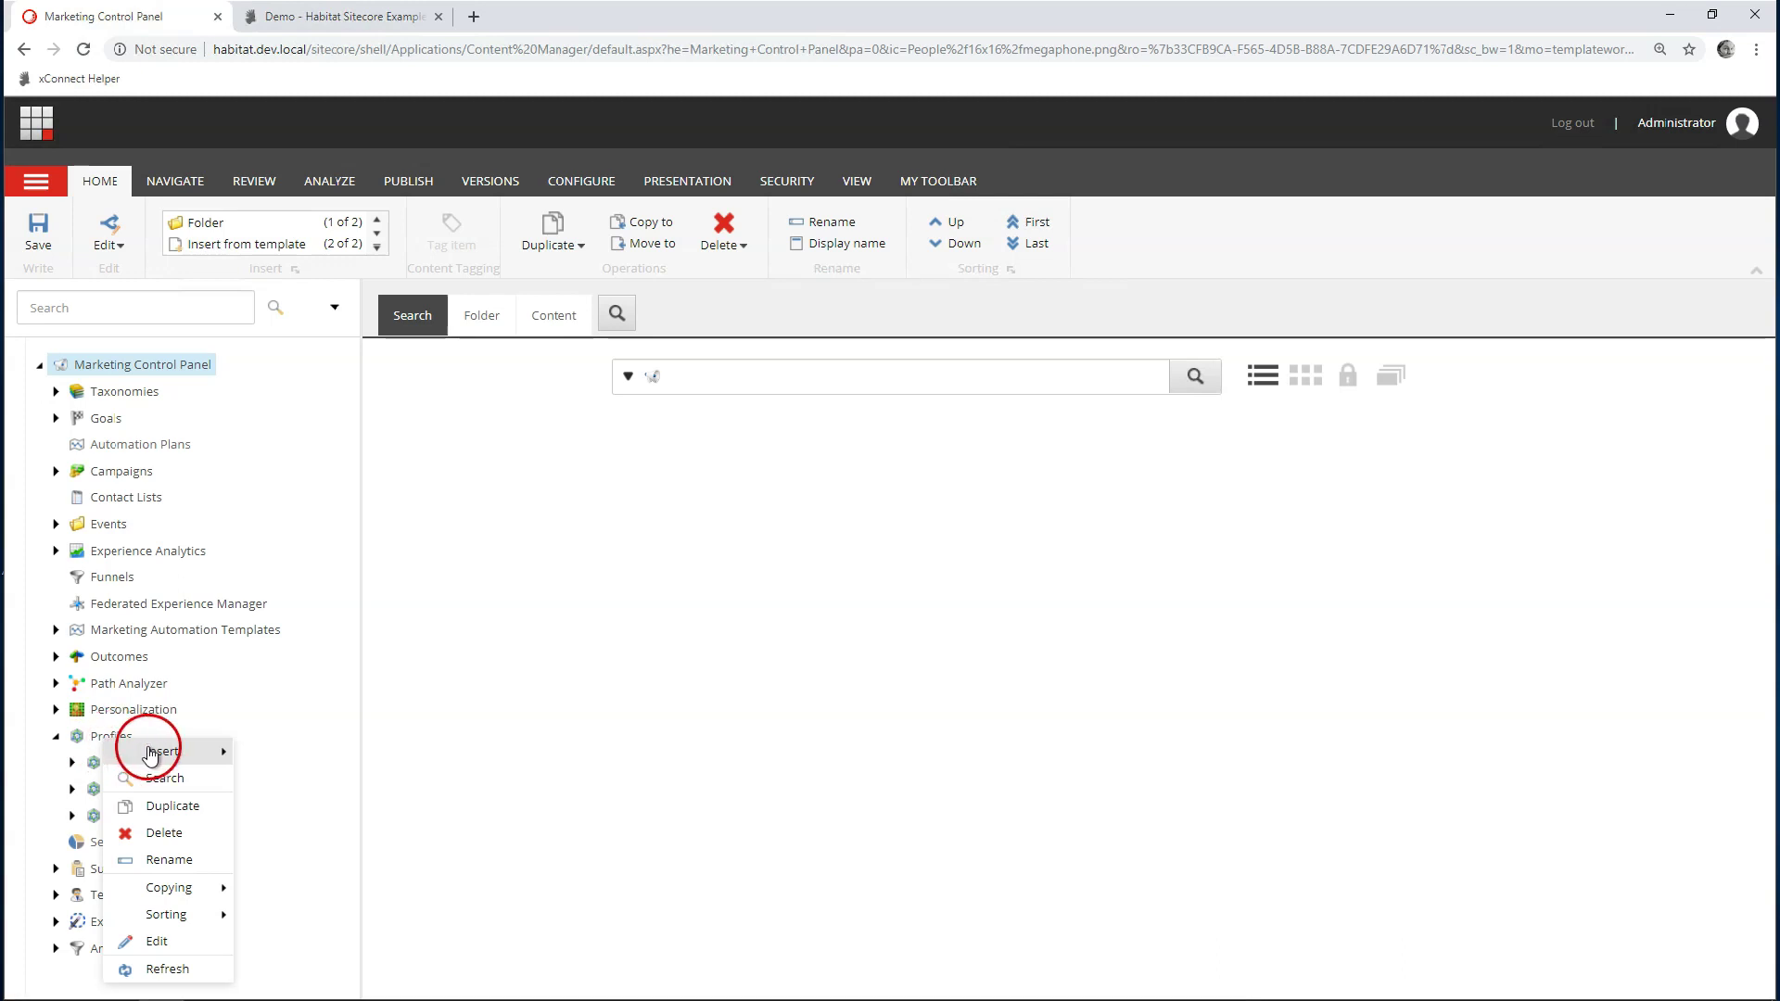
{"action": "left_click", "coordinate": [152, 752]}
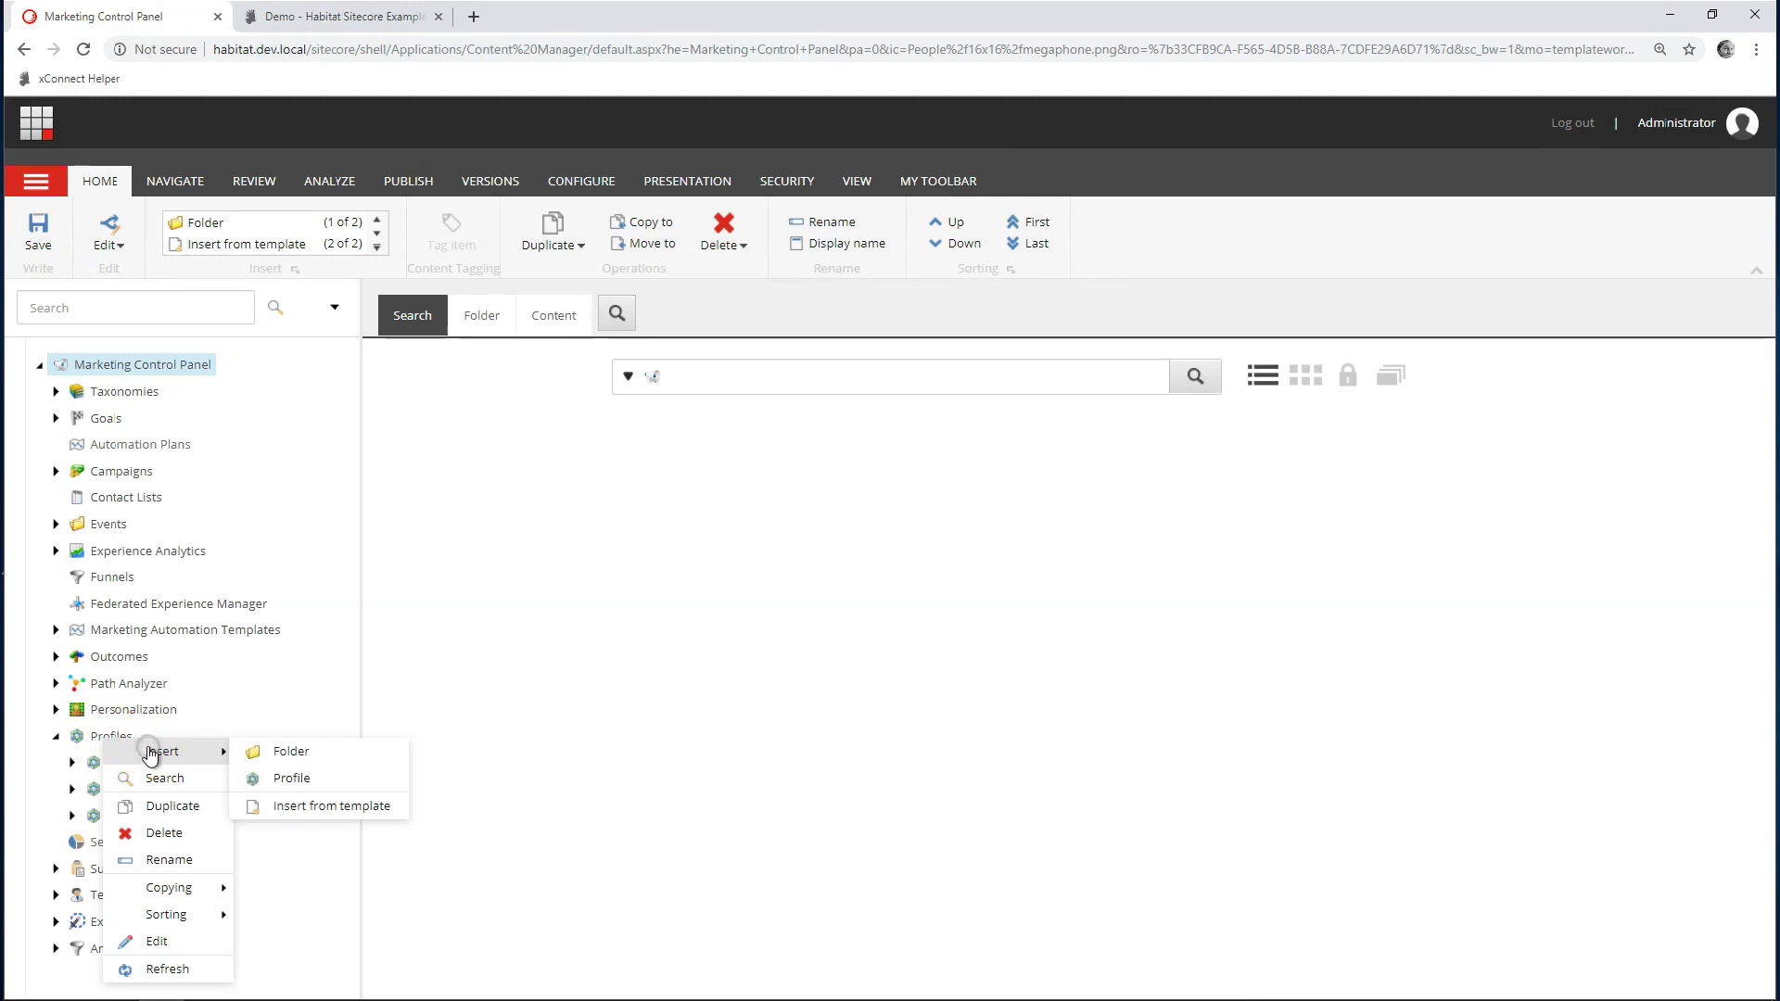
{"action": "left_click", "coordinate": [305, 779]}
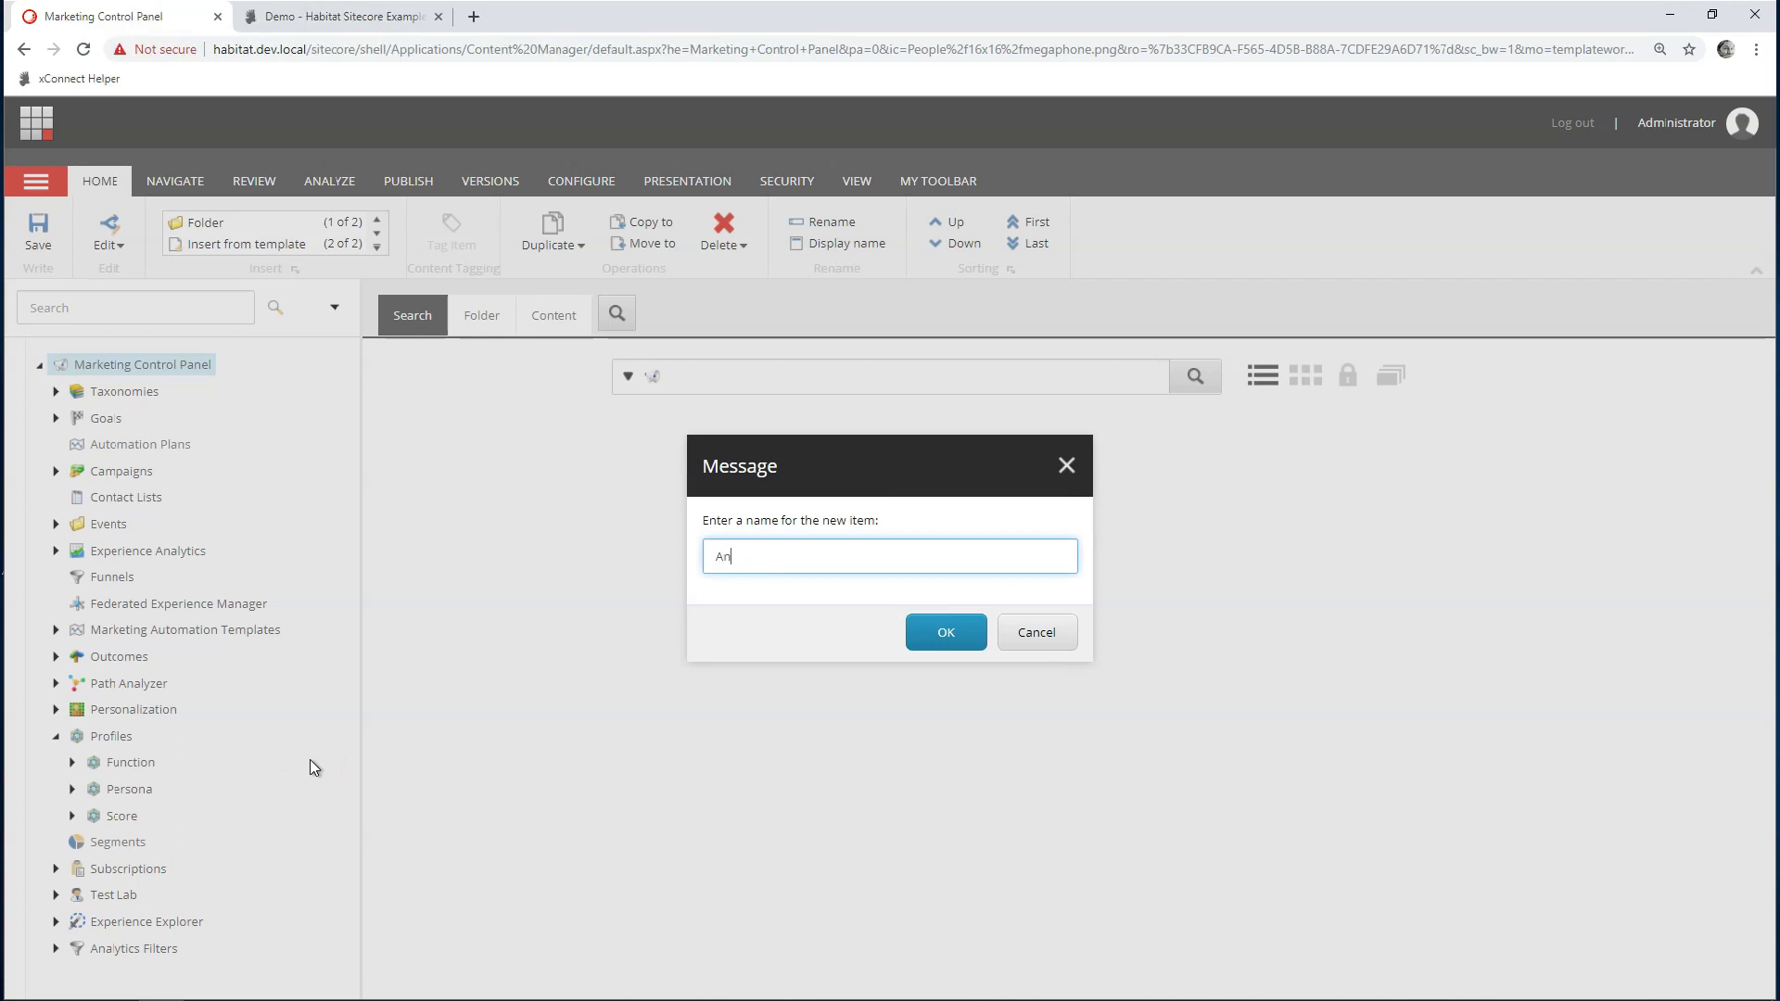
{"action": "left_click", "coordinate": [932, 636]}
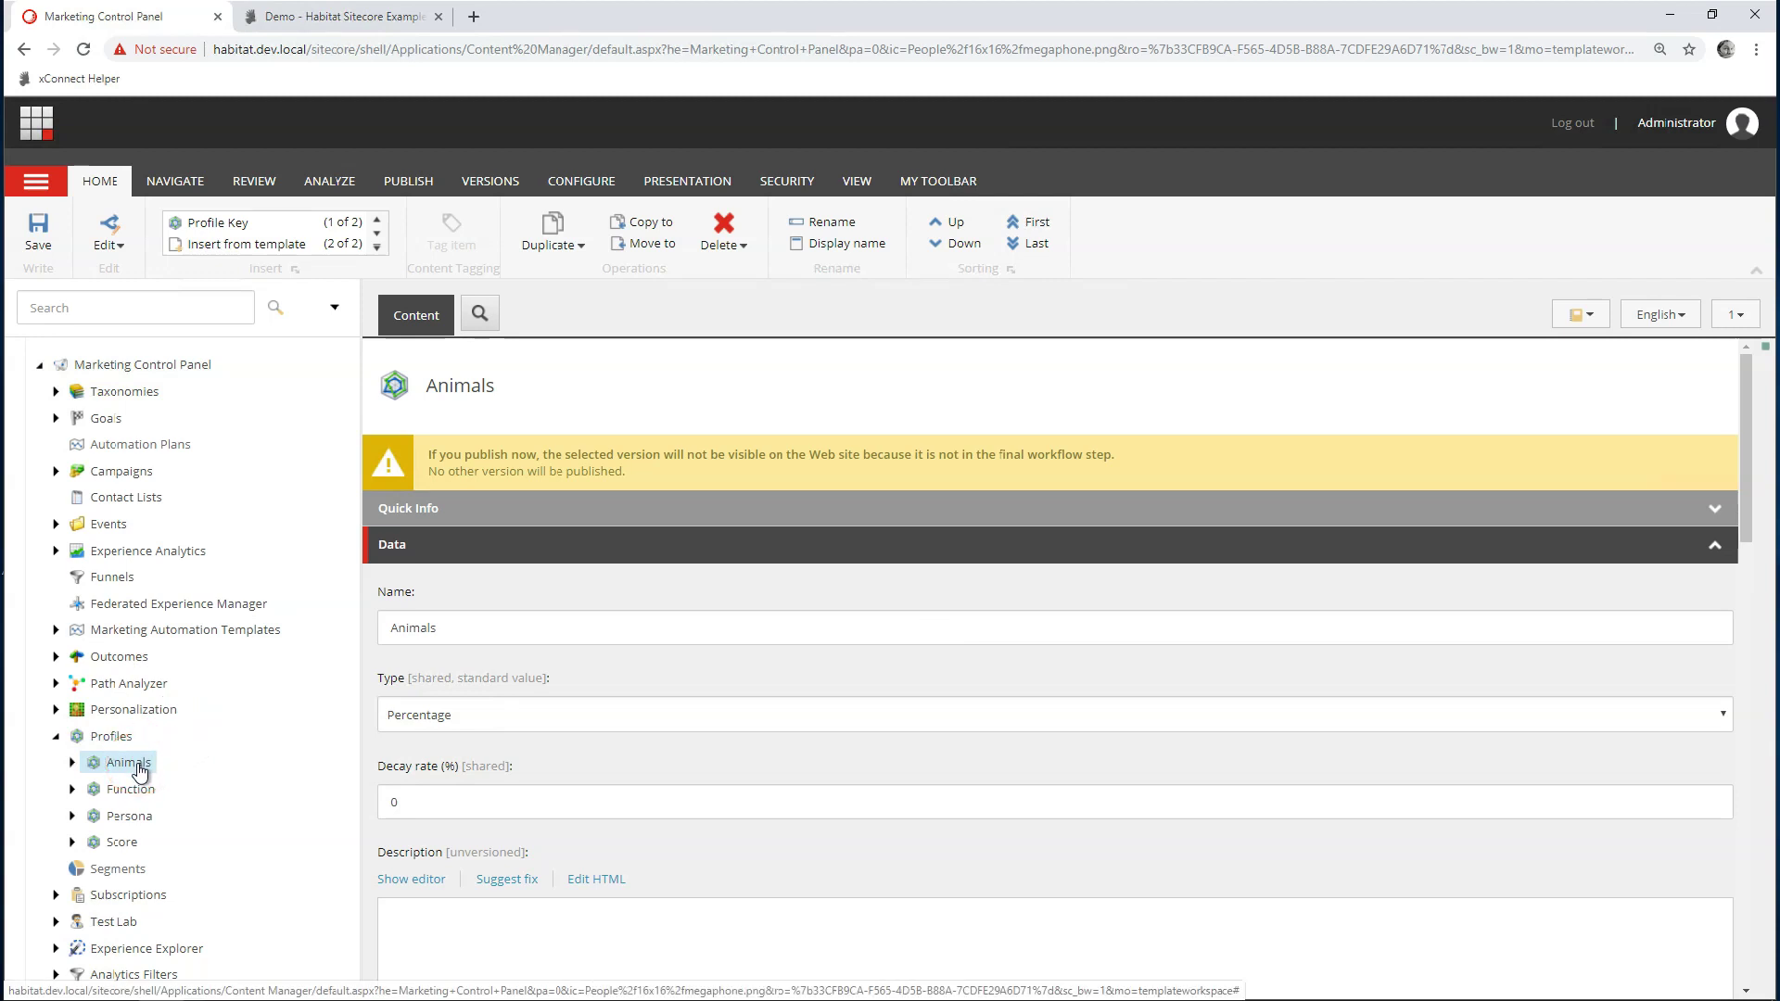
{"action": "left_click", "coordinate": [73, 764]}
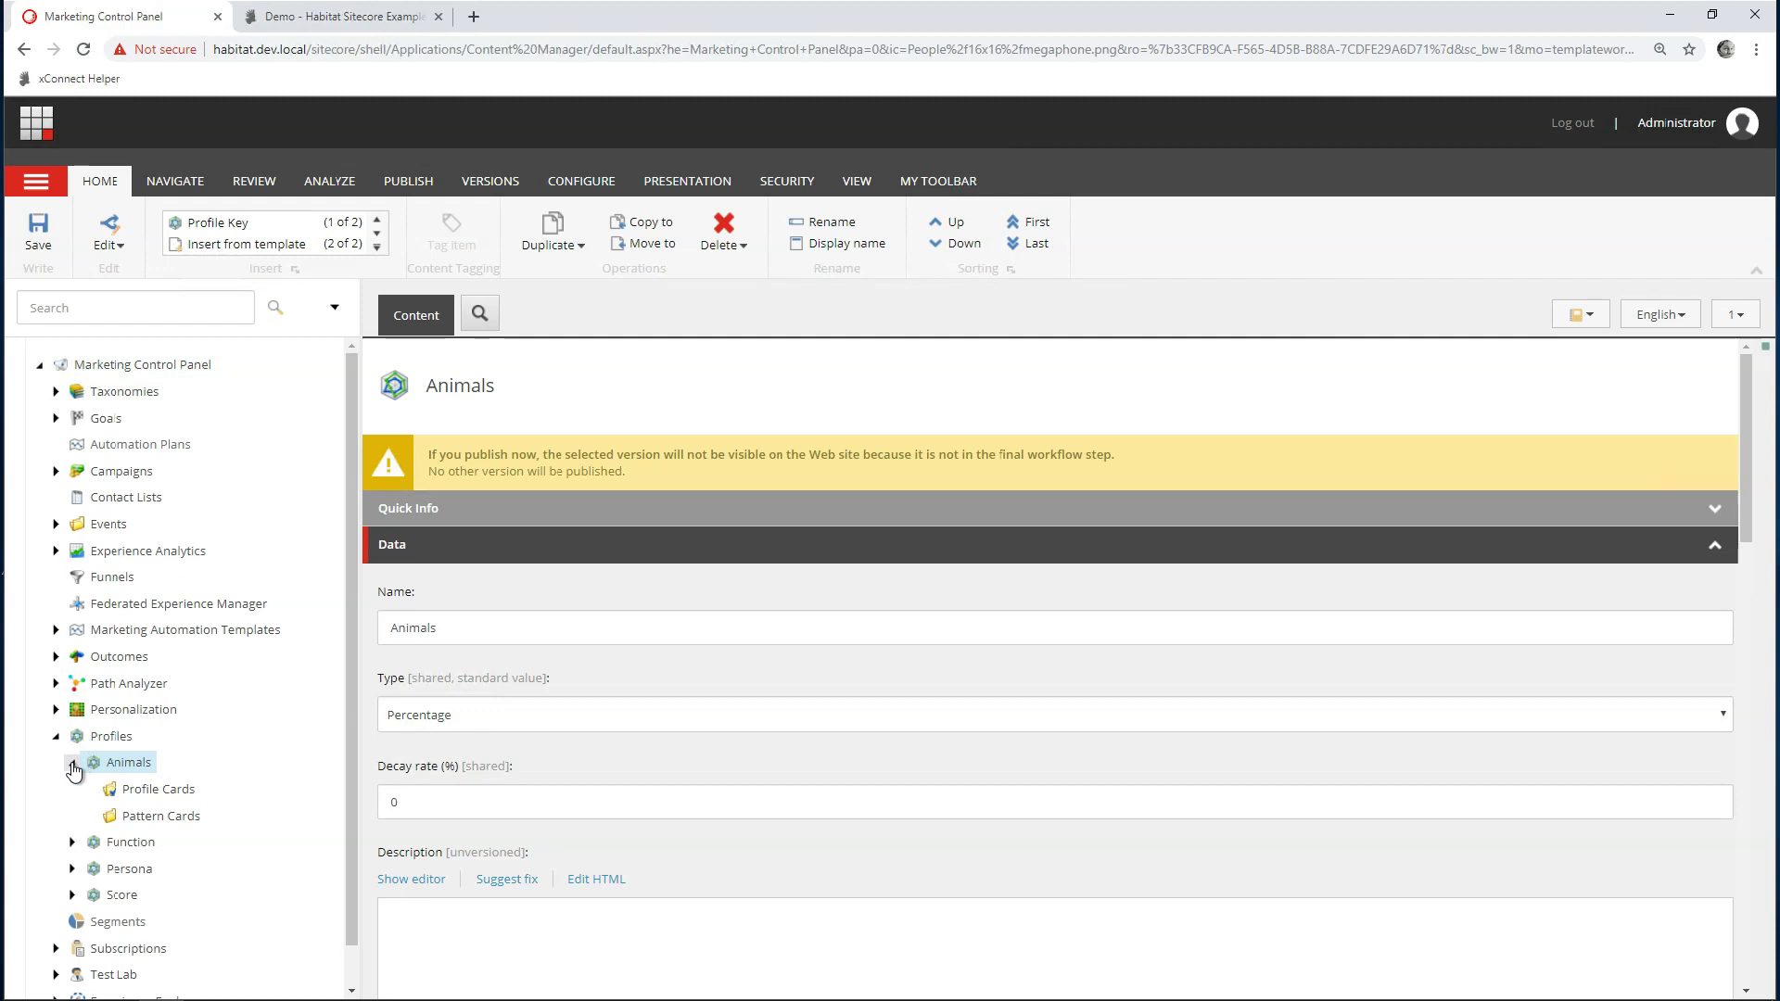
{"action": "scroll", "coordinate": [74, 770], "scroll_direction": "down", "scroll_amount": 1}
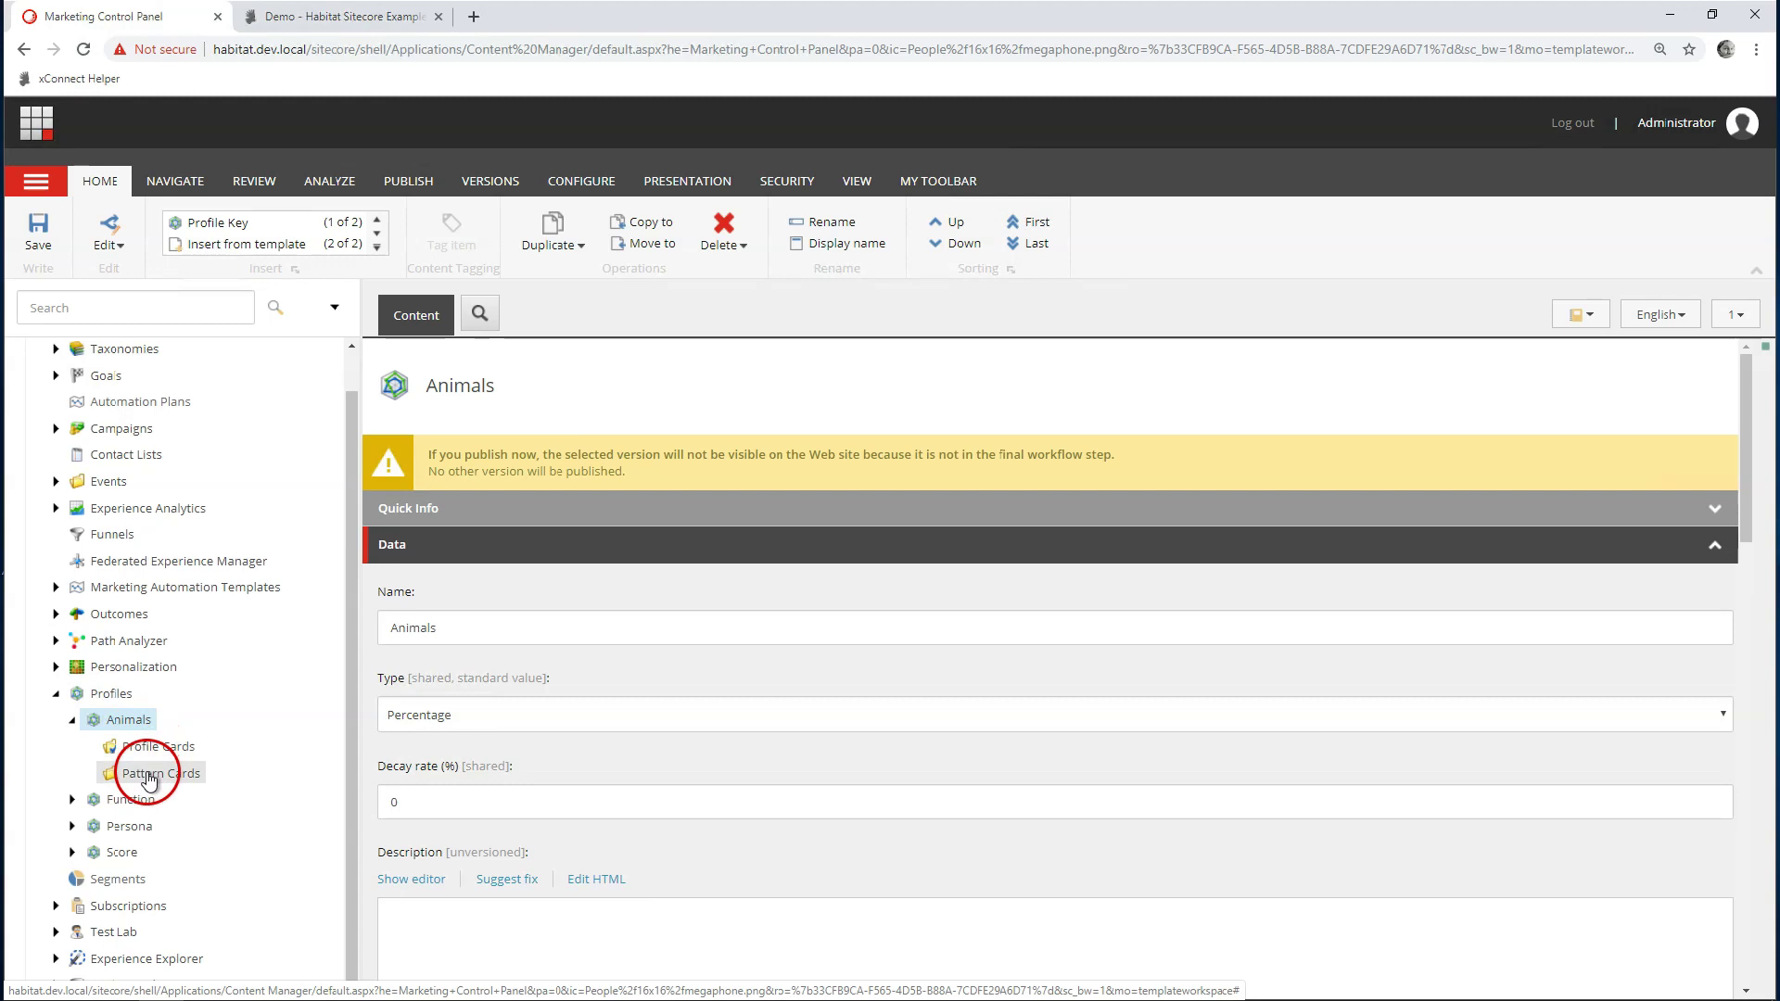
Step: Add Elephants, Zebras and Kangaroos profile keys under the Animals profile
{"action": "right_click", "coordinate": [134, 722]}
{"action": "mouse_move", "coordinate": [180, 736]}
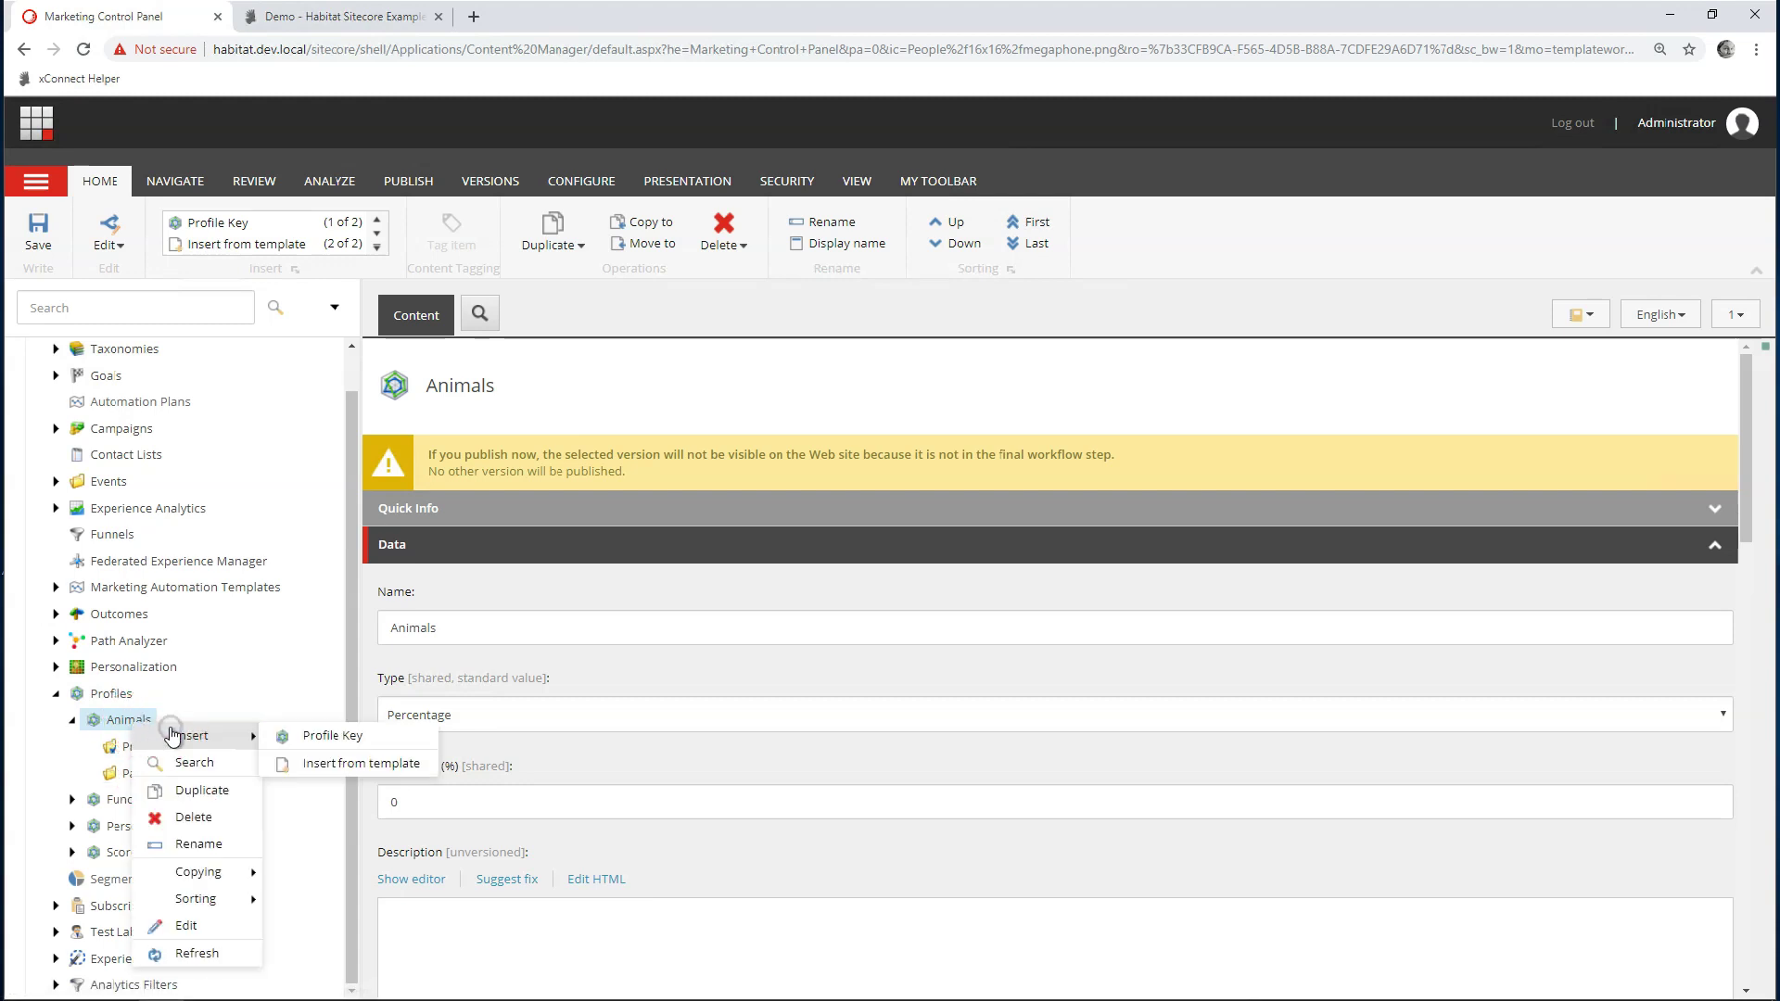
{"action": "left_click", "coordinate": [302, 737]}
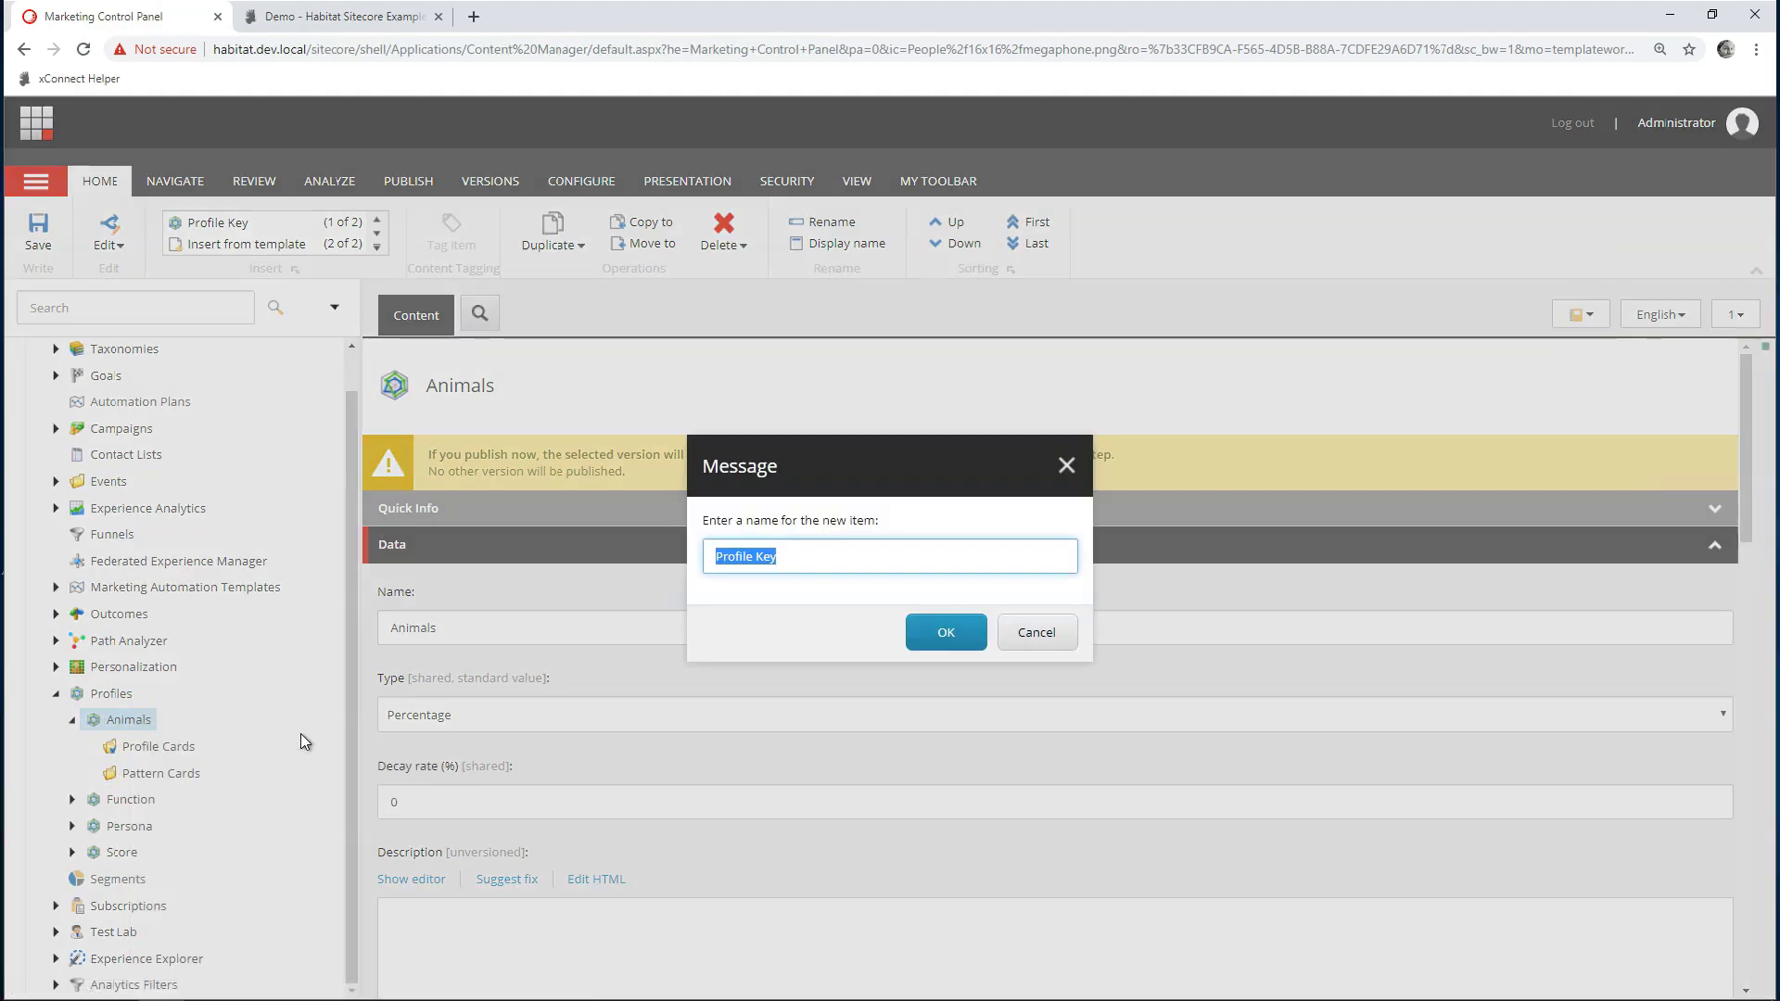
{"action": "type", "text": "Elephants"}
{"action": "left_click", "coordinate": [916, 634]}
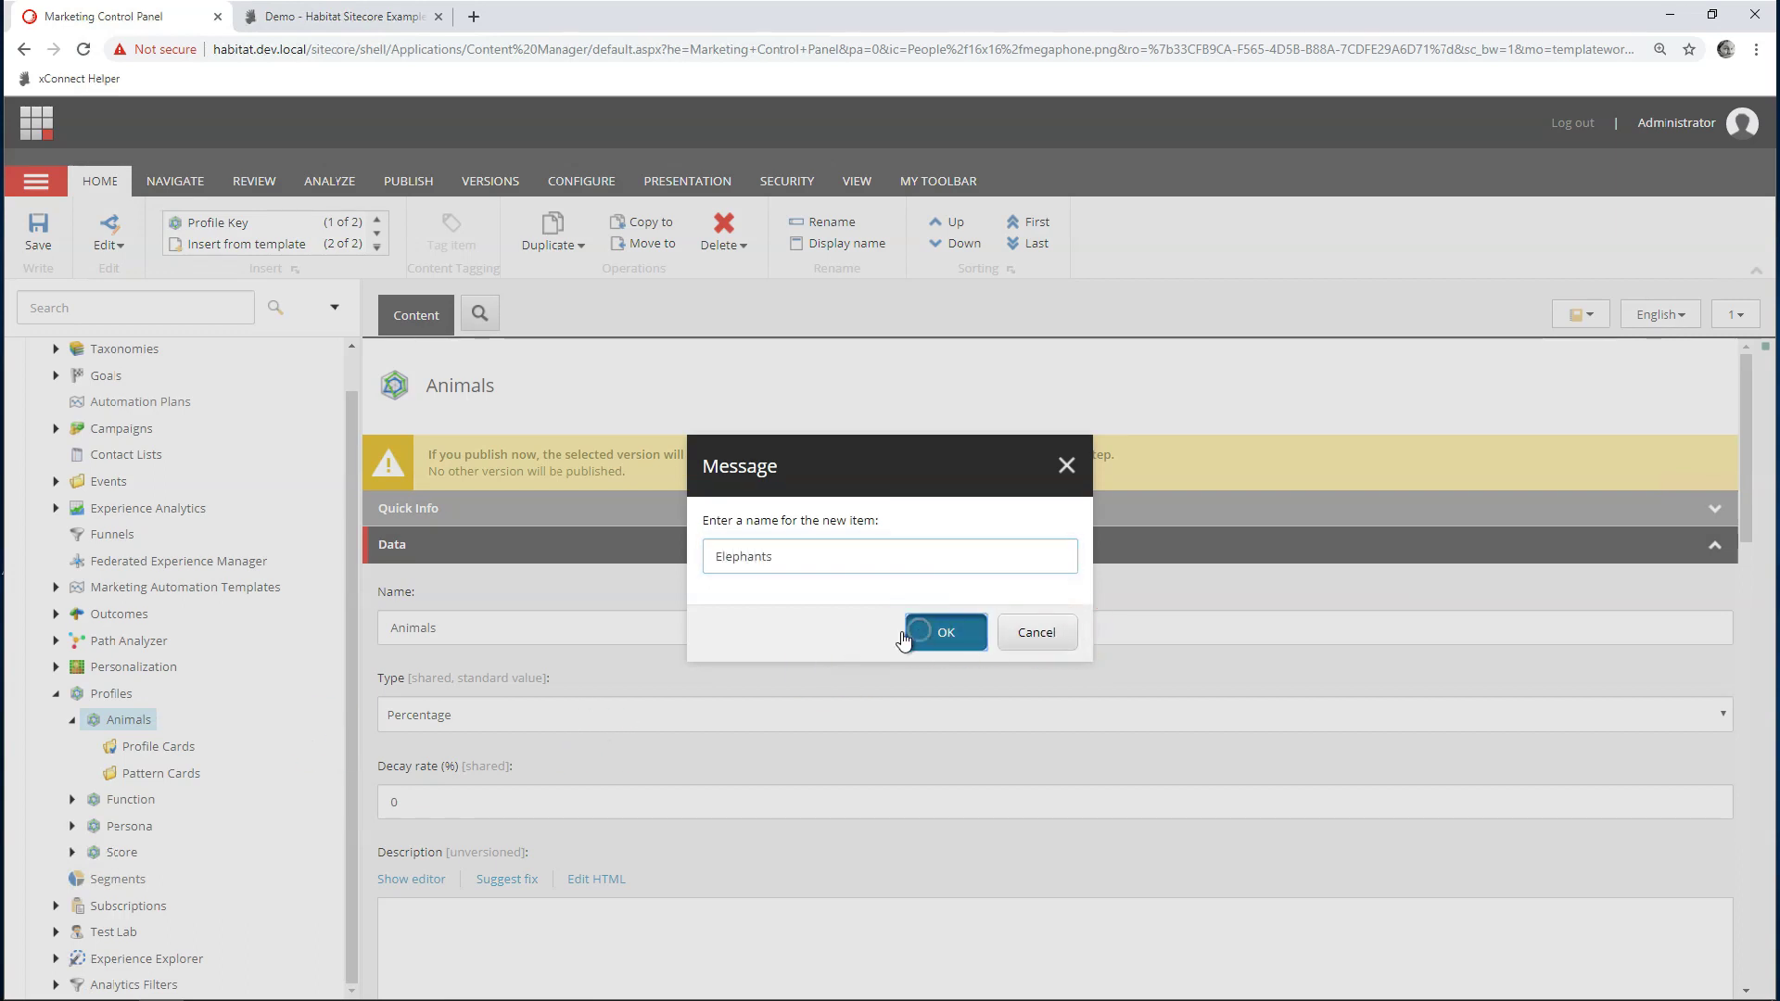
{"action": "right_click", "coordinate": [133, 720]}
{"action": "left_click", "coordinate": [299, 733]}
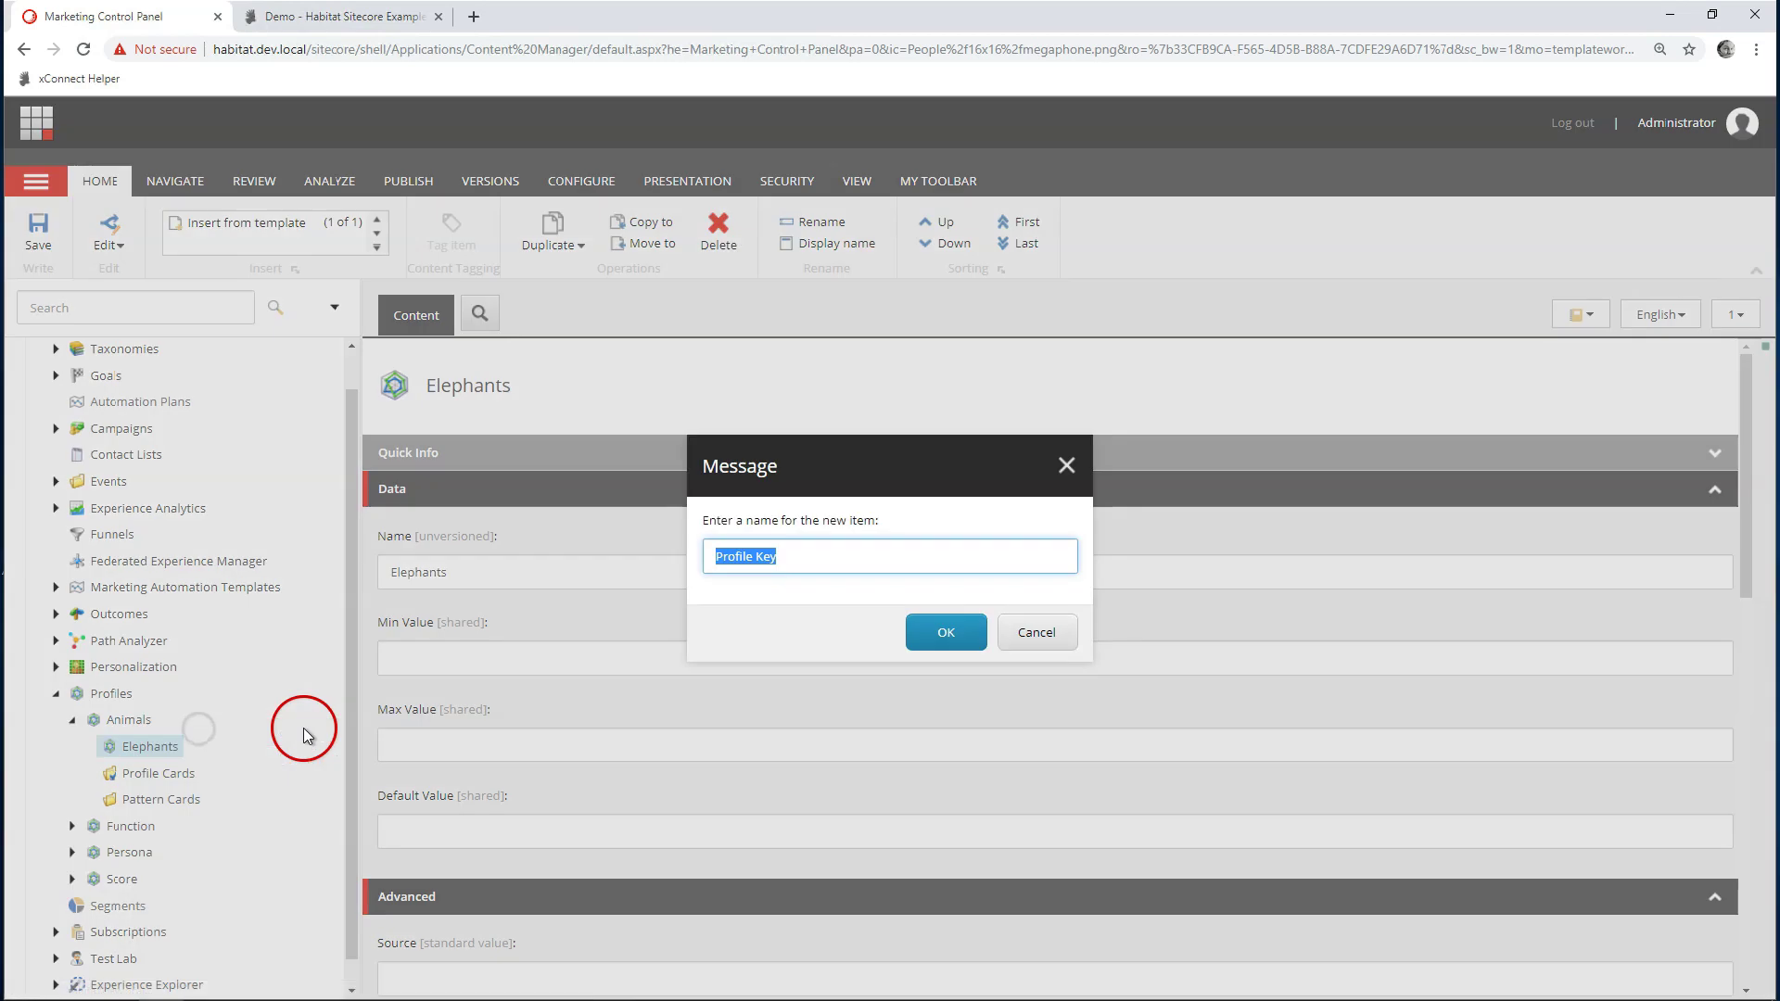
{"action": "type", "text": "Zebras"}
{"action": "left_click", "coordinate": [938, 630]}
{"action": "right_click", "coordinate": [128, 720]}
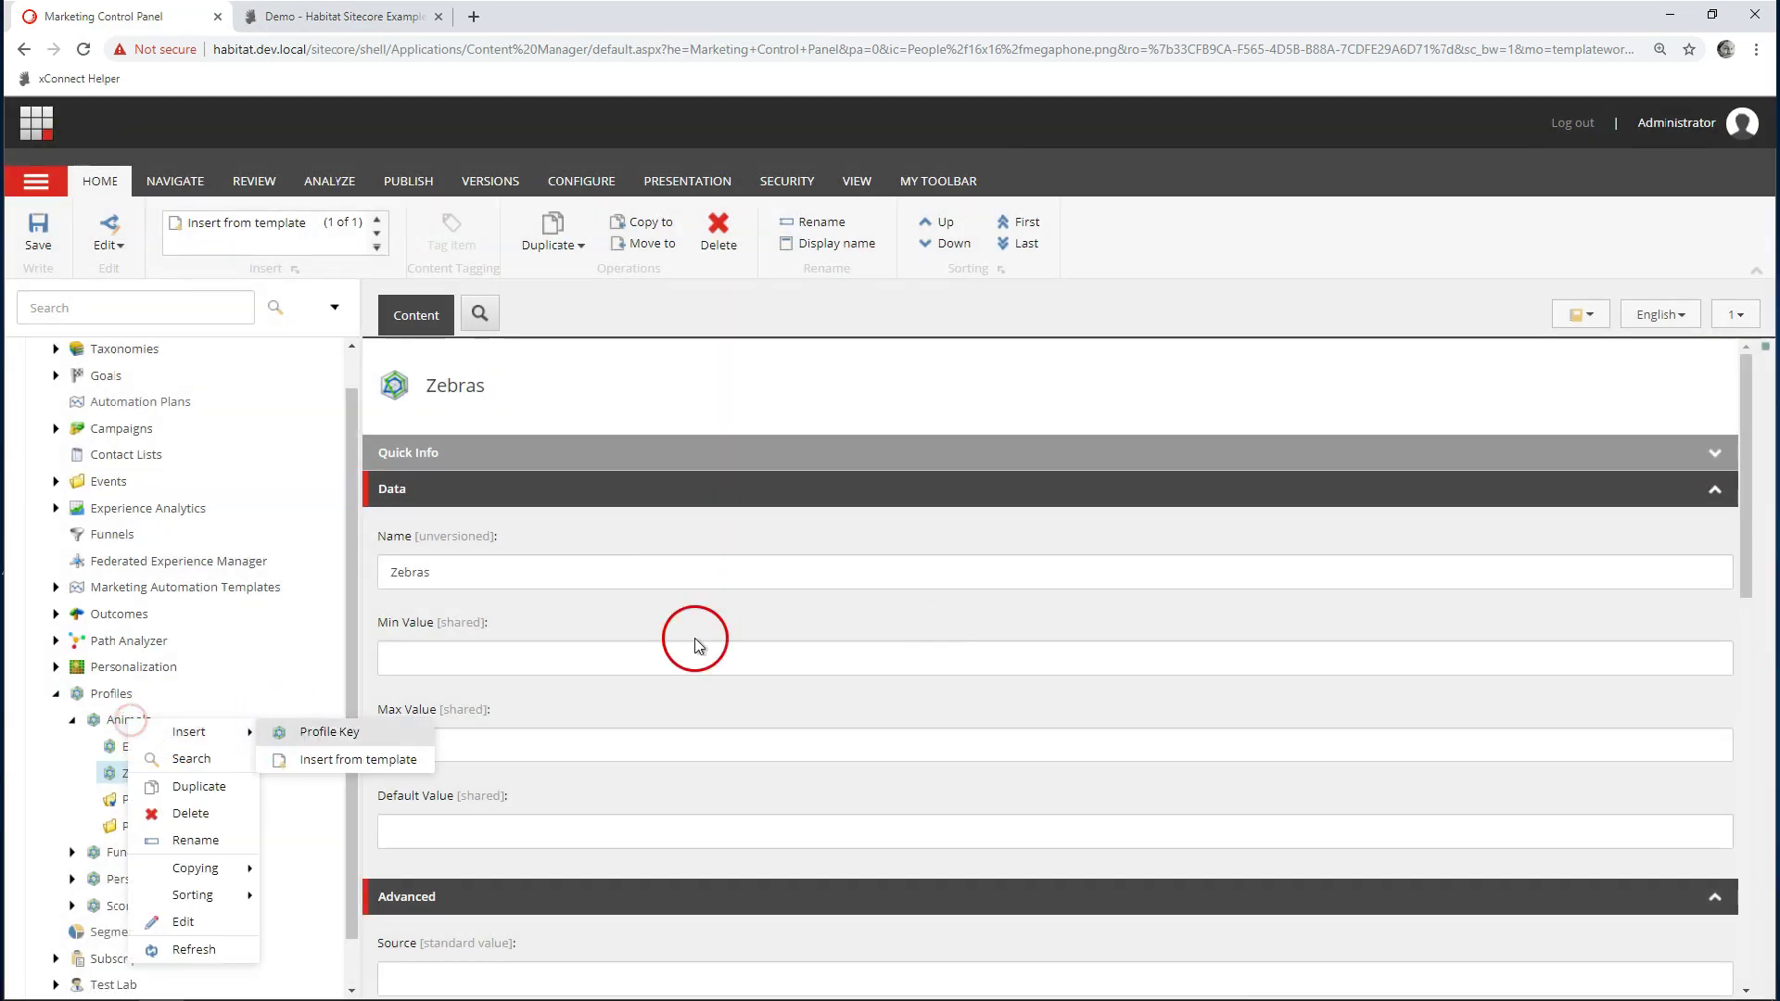
{"action": "left_click", "coordinate": [315, 729]}
{"action": "type", "text": "Kangaroos"}
{"action": "left_click", "coordinate": [971, 638]}
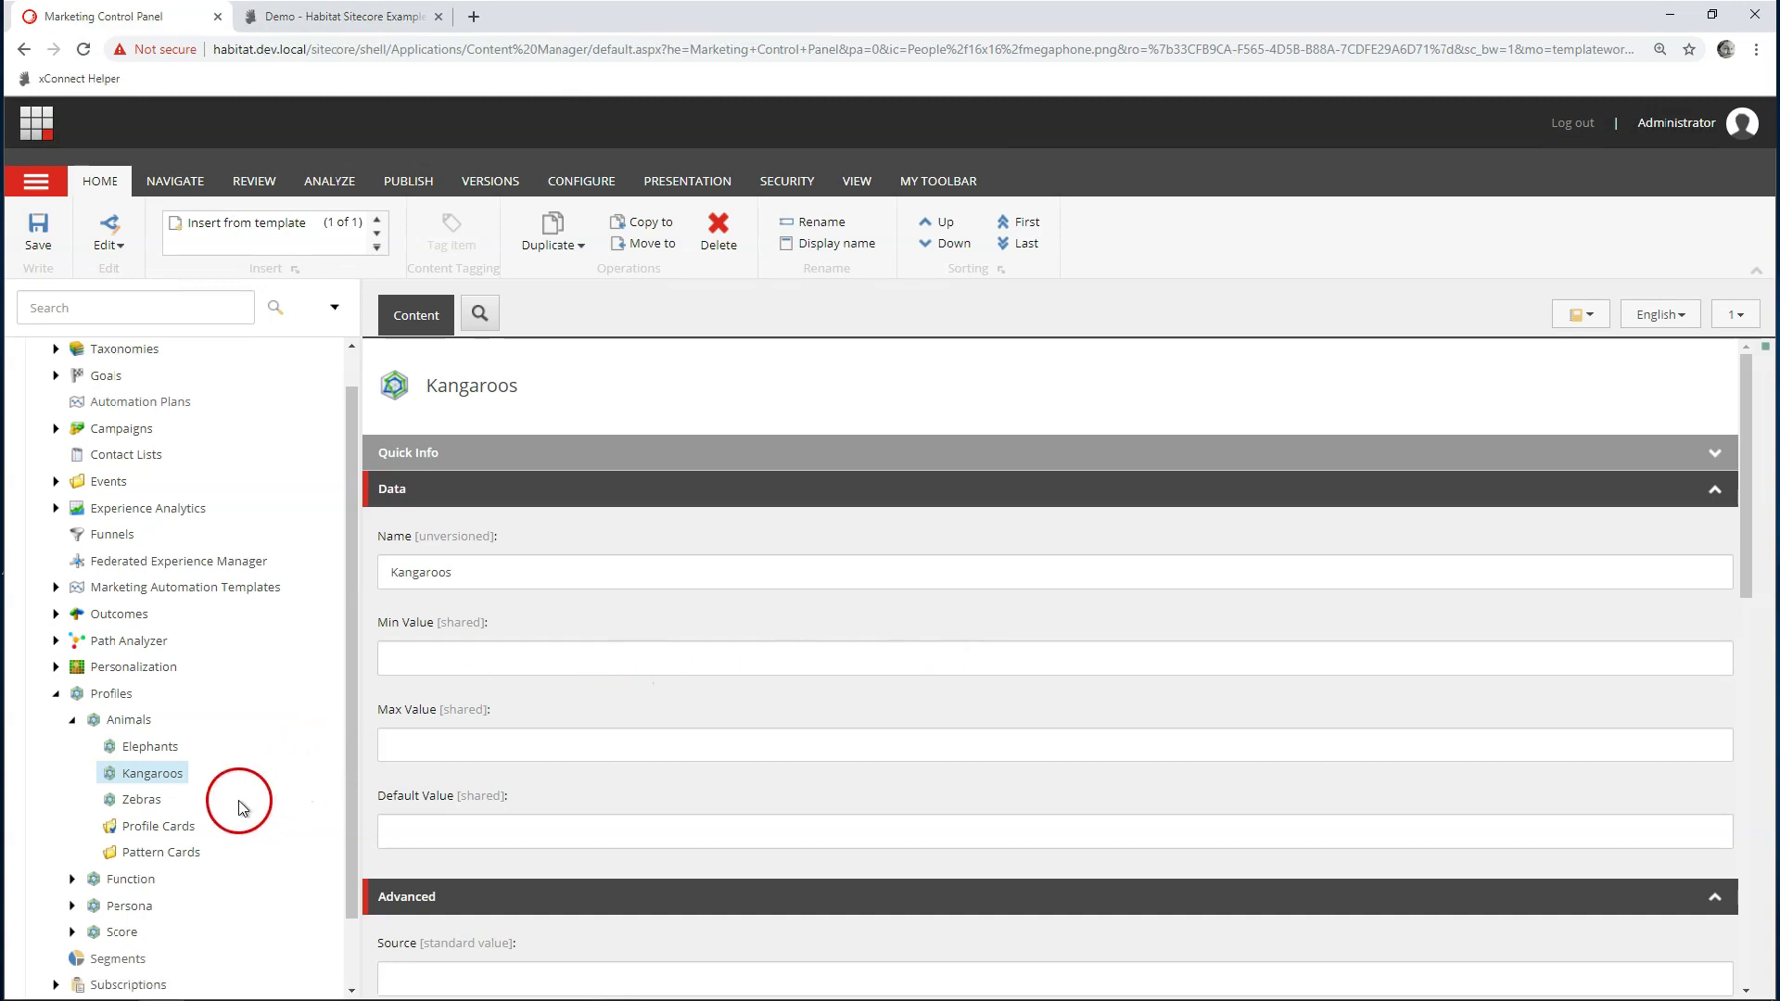
Step: Give the Elephants profile key Min Value 1 and Max Value 10
{"action": "left_click", "coordinate": [161, 750]}
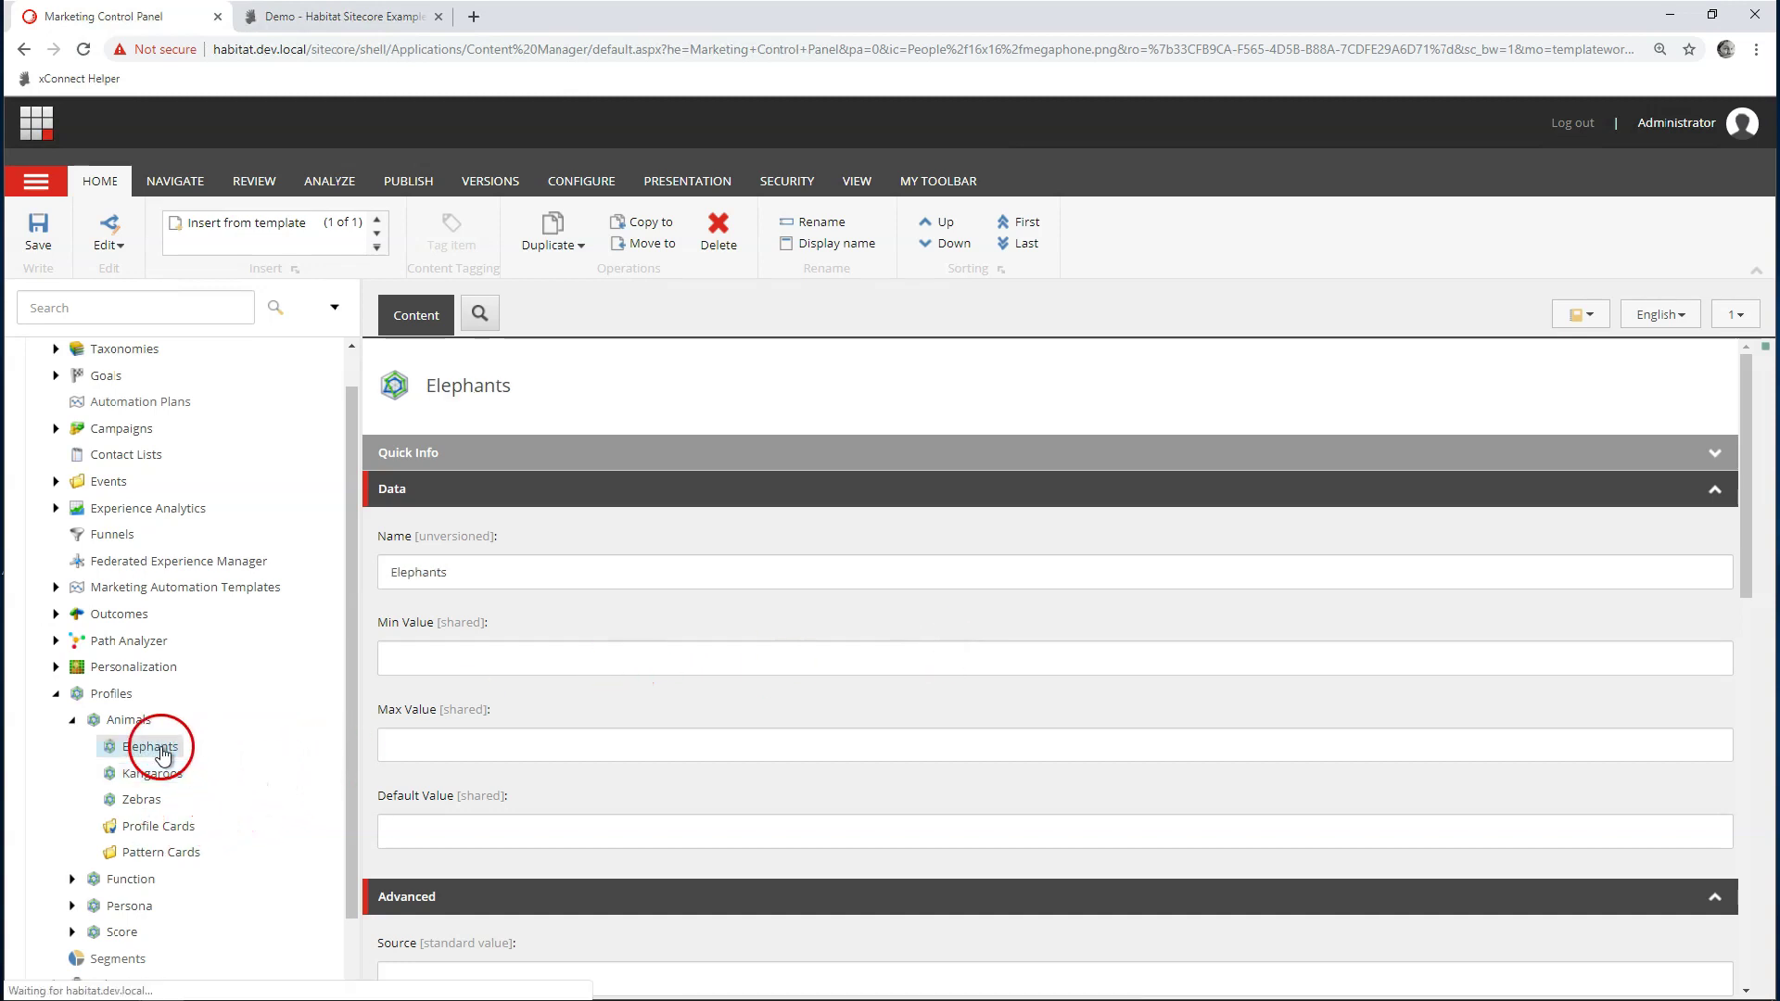
{"action": "left_click", "coordinate": [401, 660]}
{"action": "type", "text": "1"}
{"action": "left_click", "coordinate": [426, 742]}
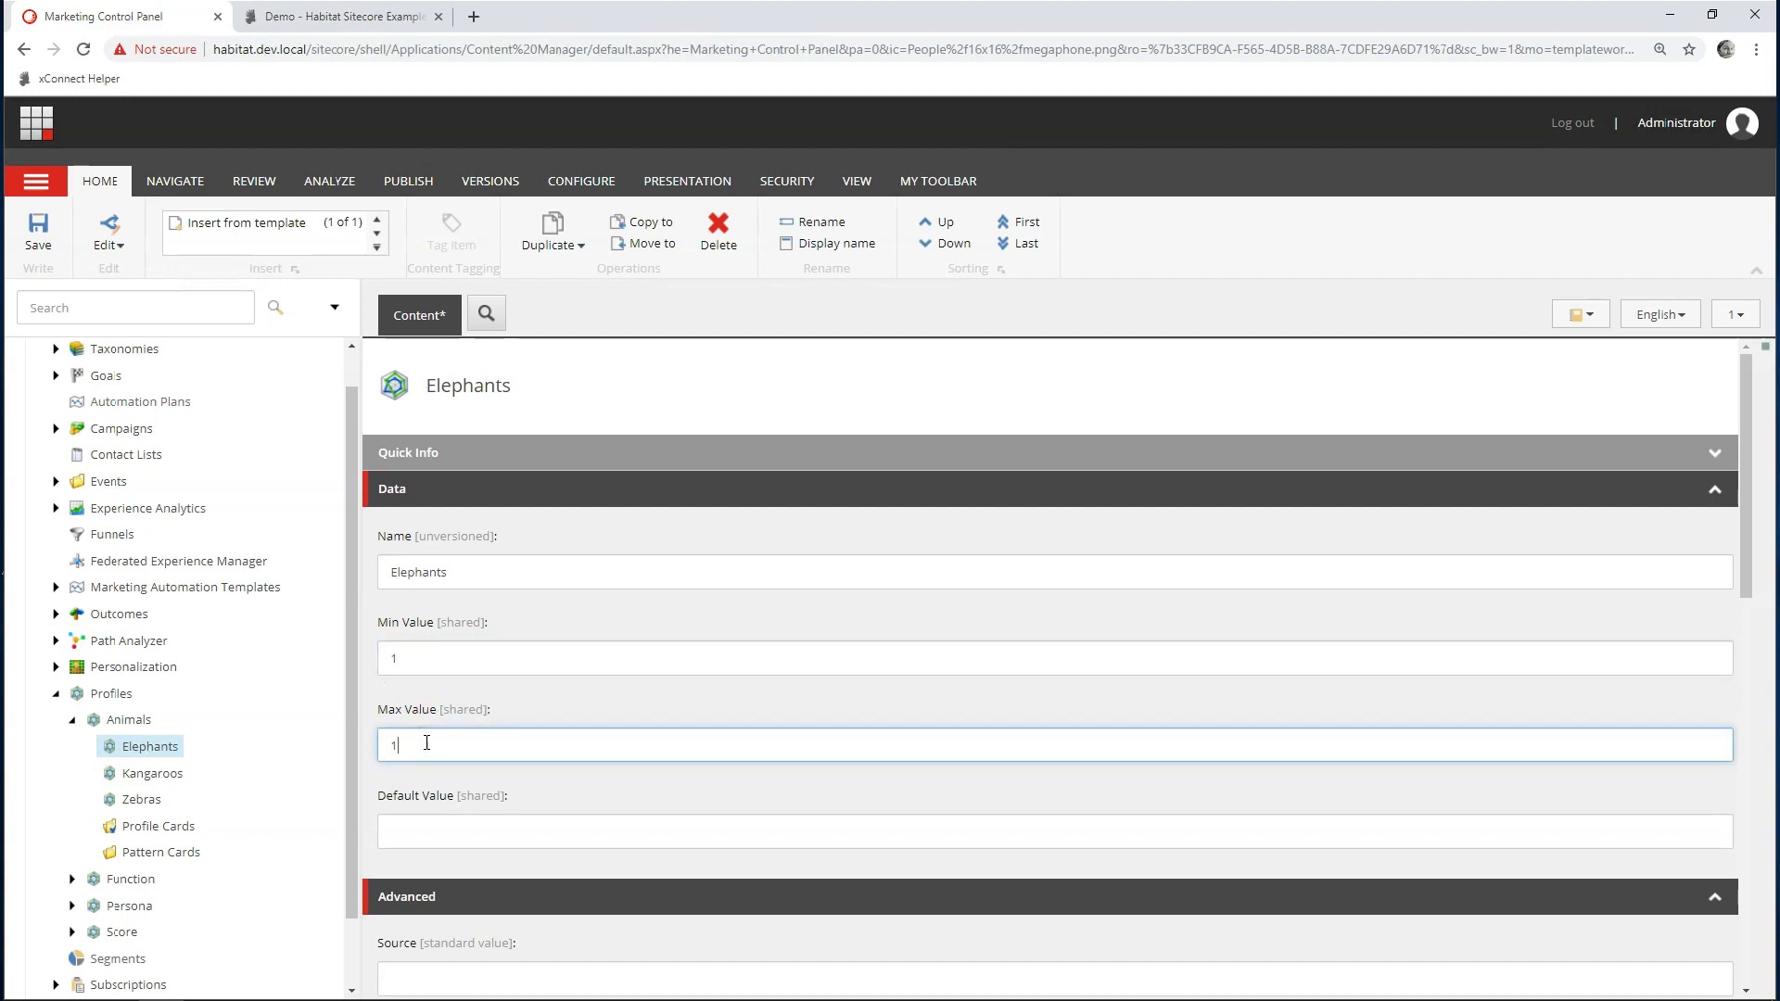
{"action": "type", "text": "10"}
{"action": "double_click", "coordinate": [430, 660]}
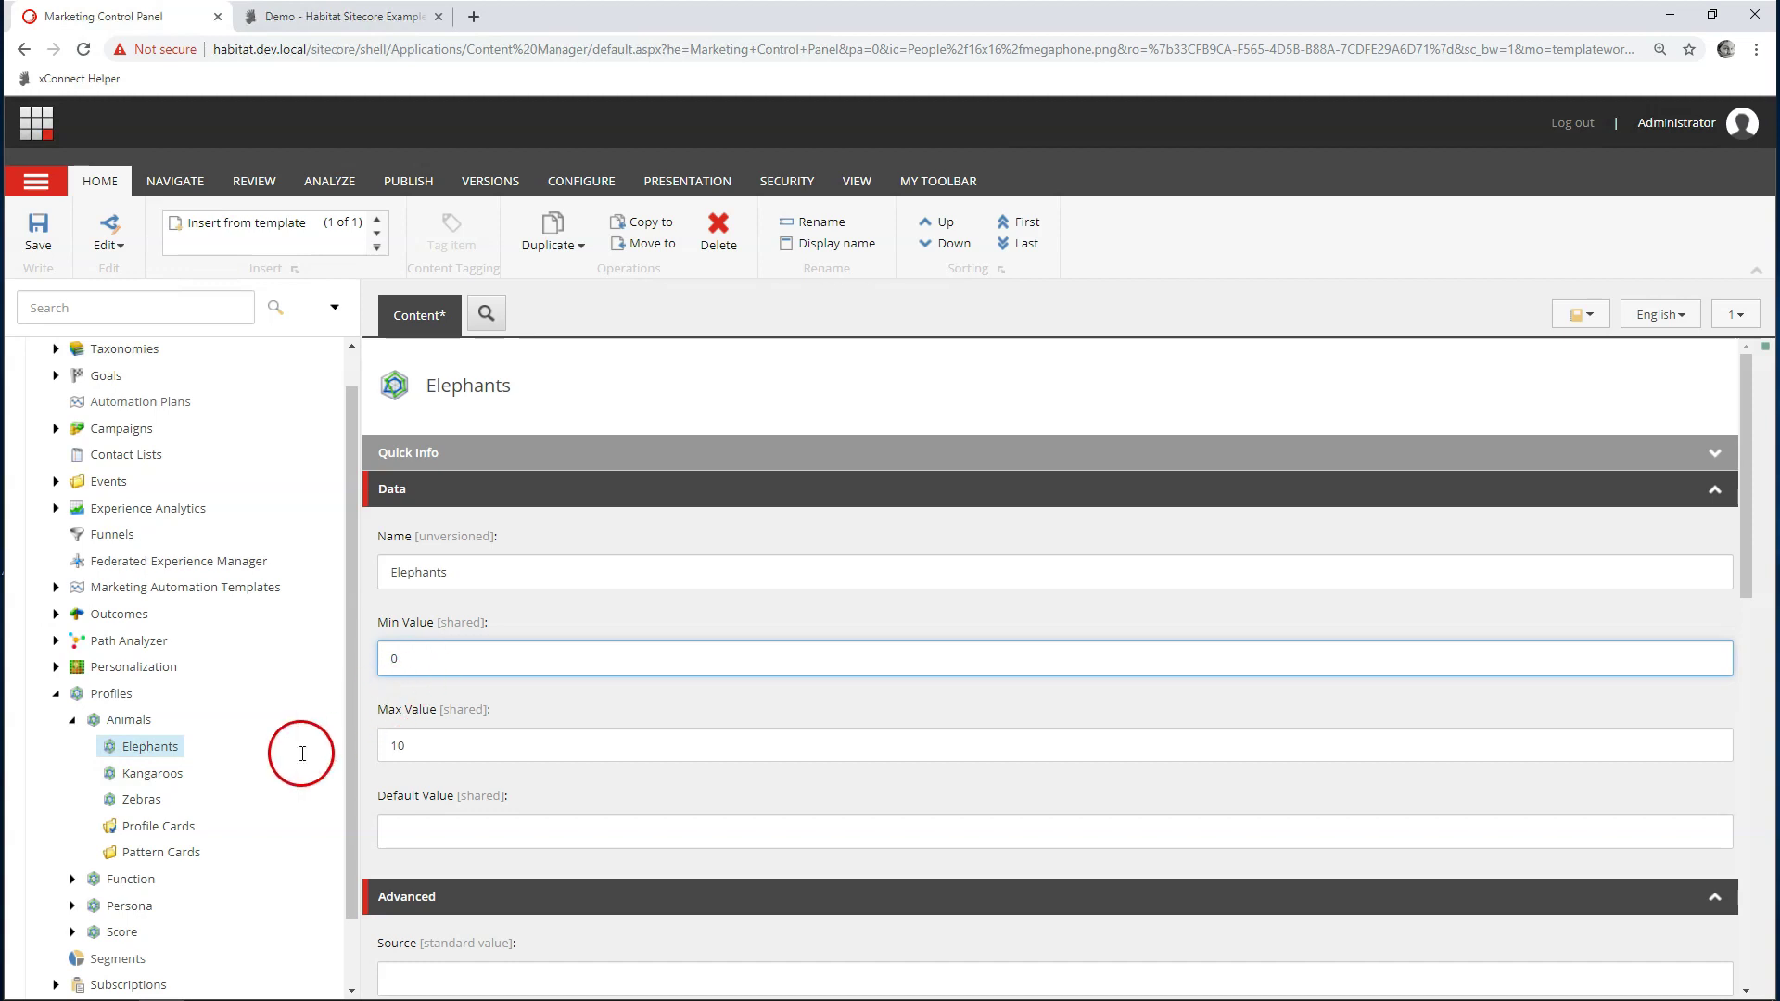
Step: Set Max Value 10 on the Kangaroos and Zebras profile keys and save each
{"action": "left_click", "coordinate": [153, 774]}
{"action": "left_click", "coordinate": [439, 739]}
{"action": "type", "text": "10"}
{"action": "key", "text": "ctrl+s"}
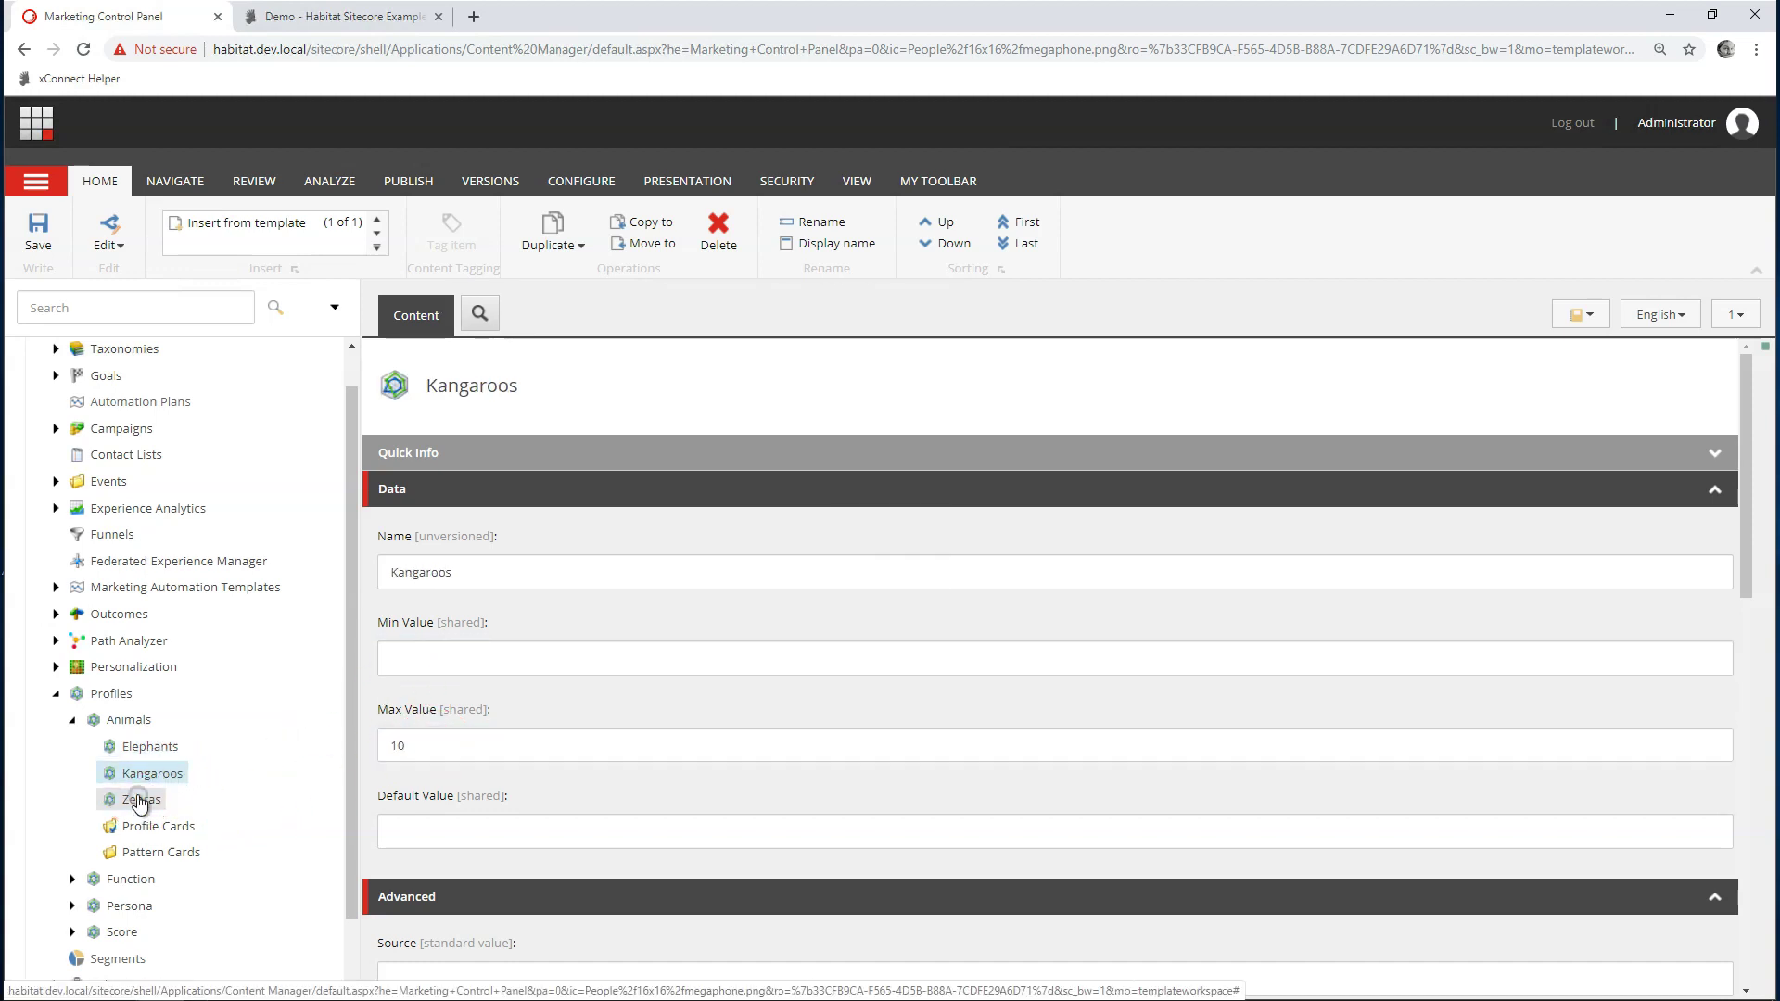
{"action": "left_click", "coordinate": [141, 799]}
{"action": "left_click", "coordinate": [437, 739]}
{"action": "type", "text": "10"}
{"action": "key", "text": "ctrl+s"}
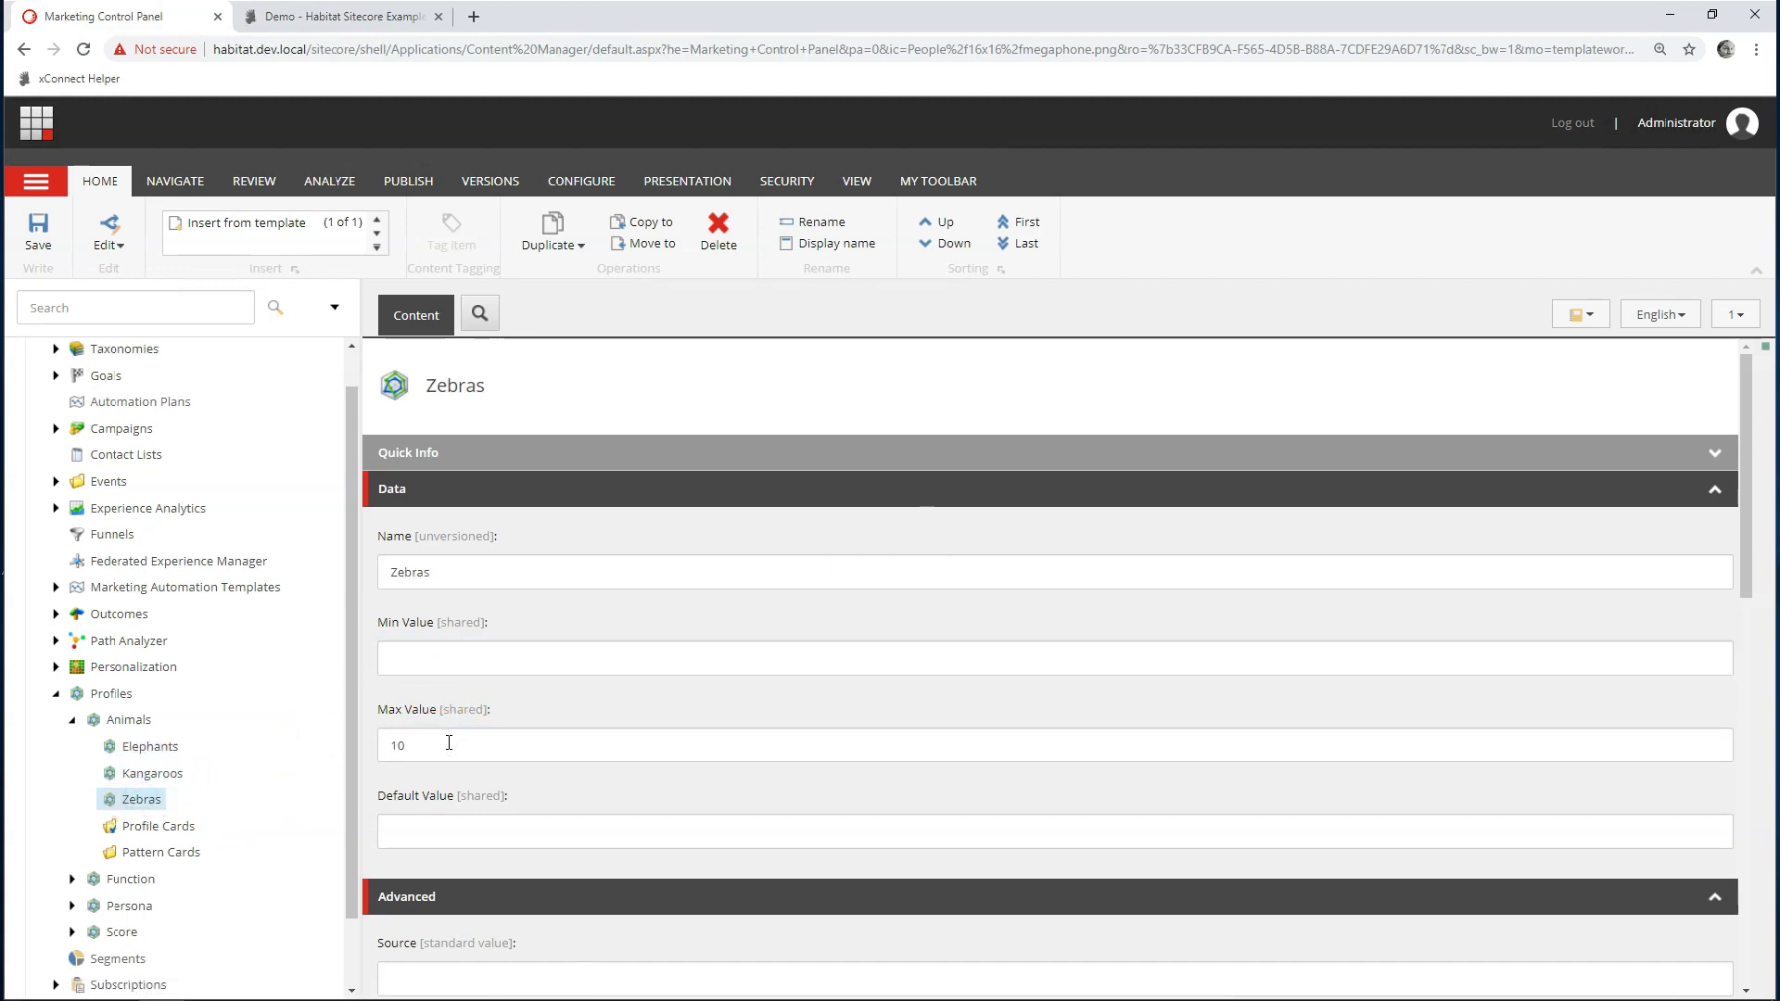
{"action": "left_click", "coordinate": [189, 832]}
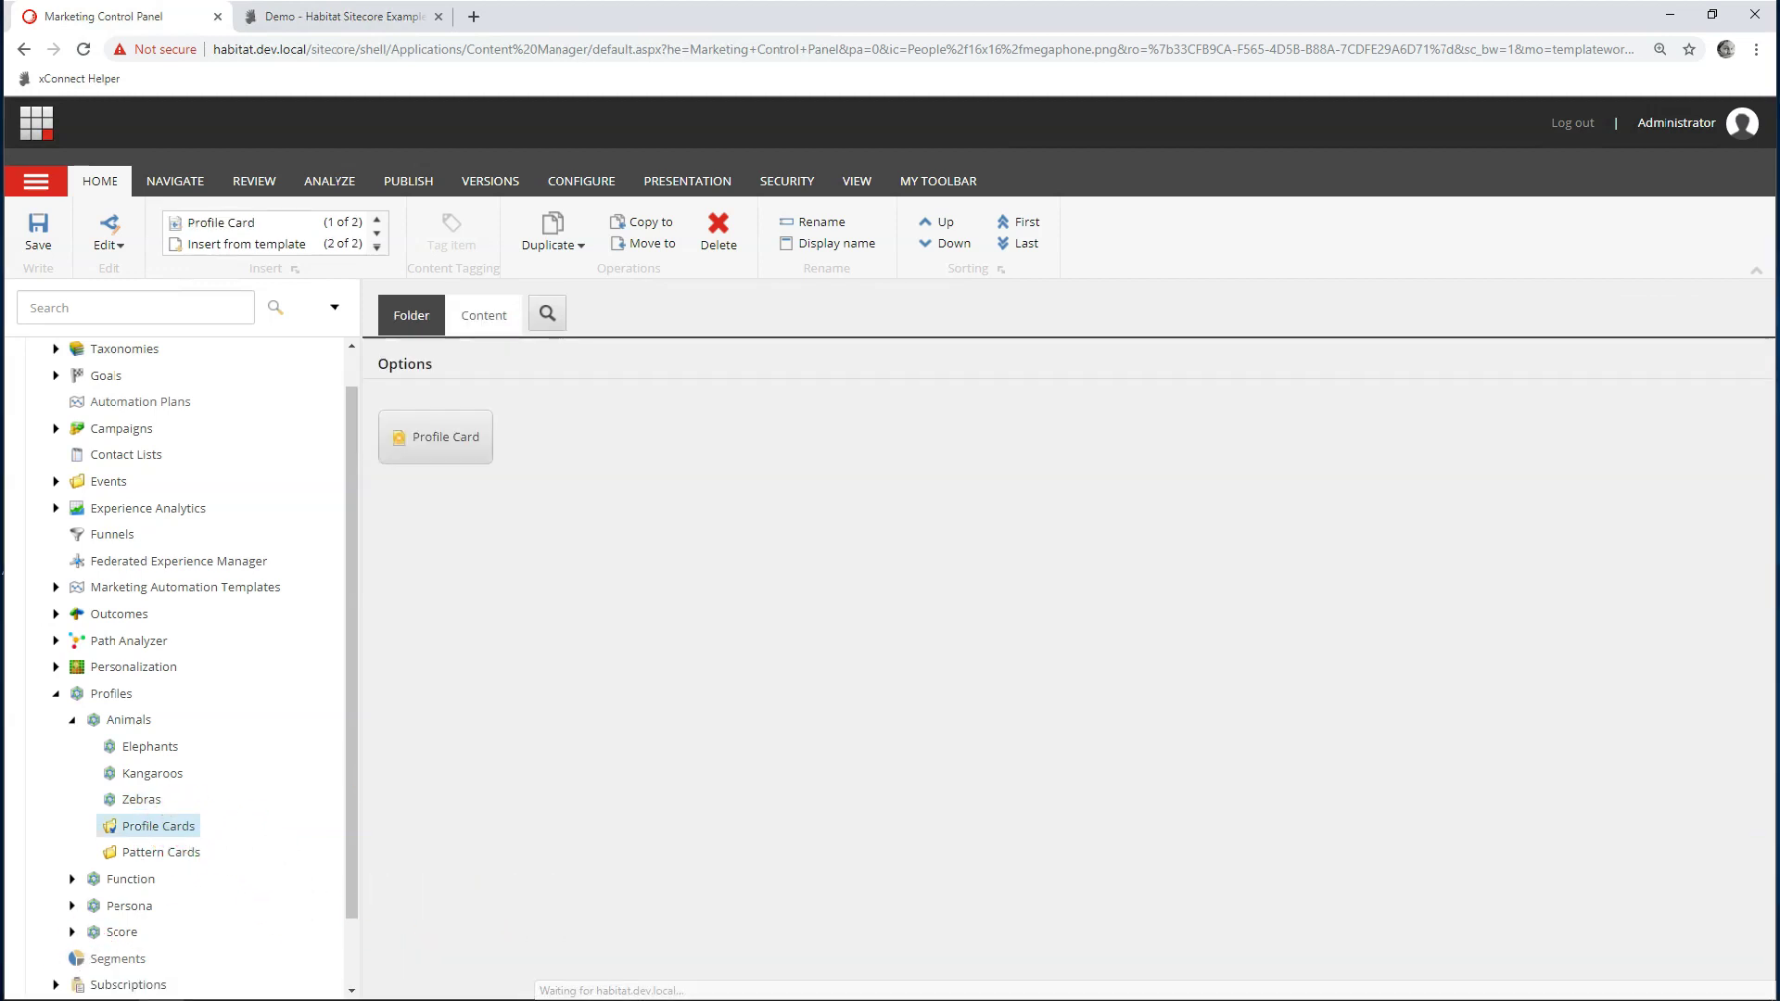
Step: Insert an 'Elephants' profile card into the Profile Cards folder
{"action": "left_click", "coordinate": [175, 832]}
{"action": "right_click", "coordinate": [175, 832]}
{"action": "left_click", "coordinate": [225, 777]}
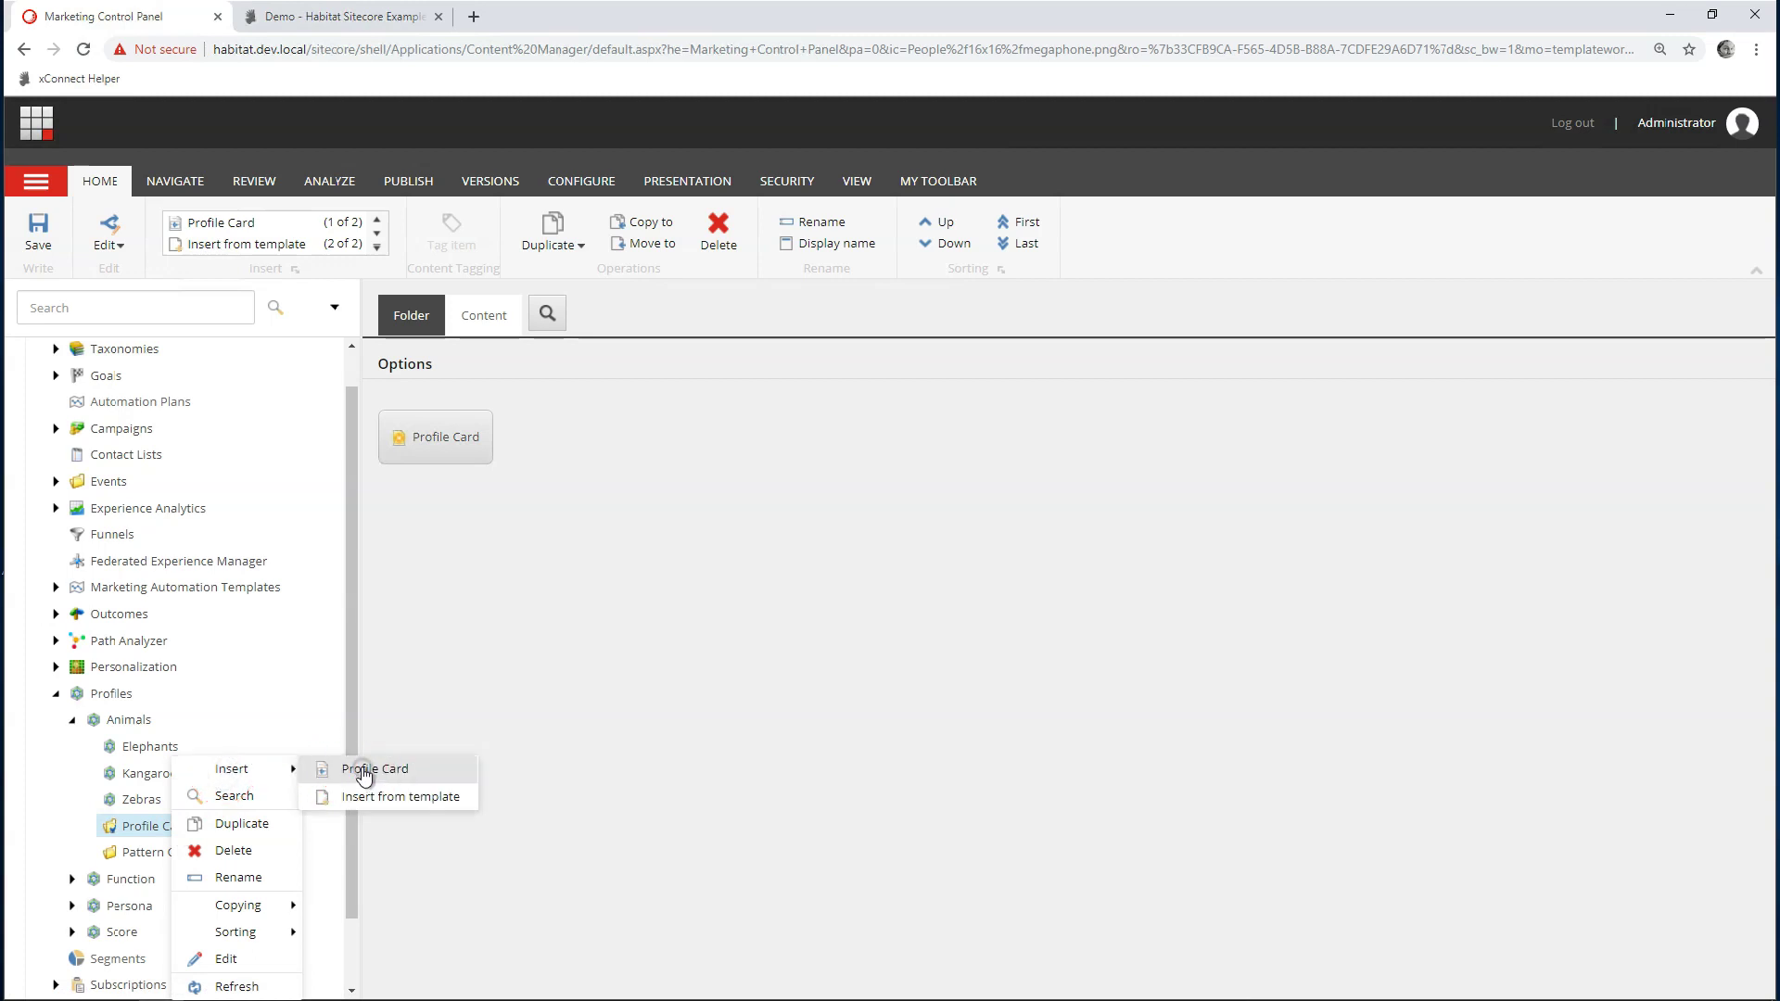
{"action": "left_click", "coordinate": [364, 768]}
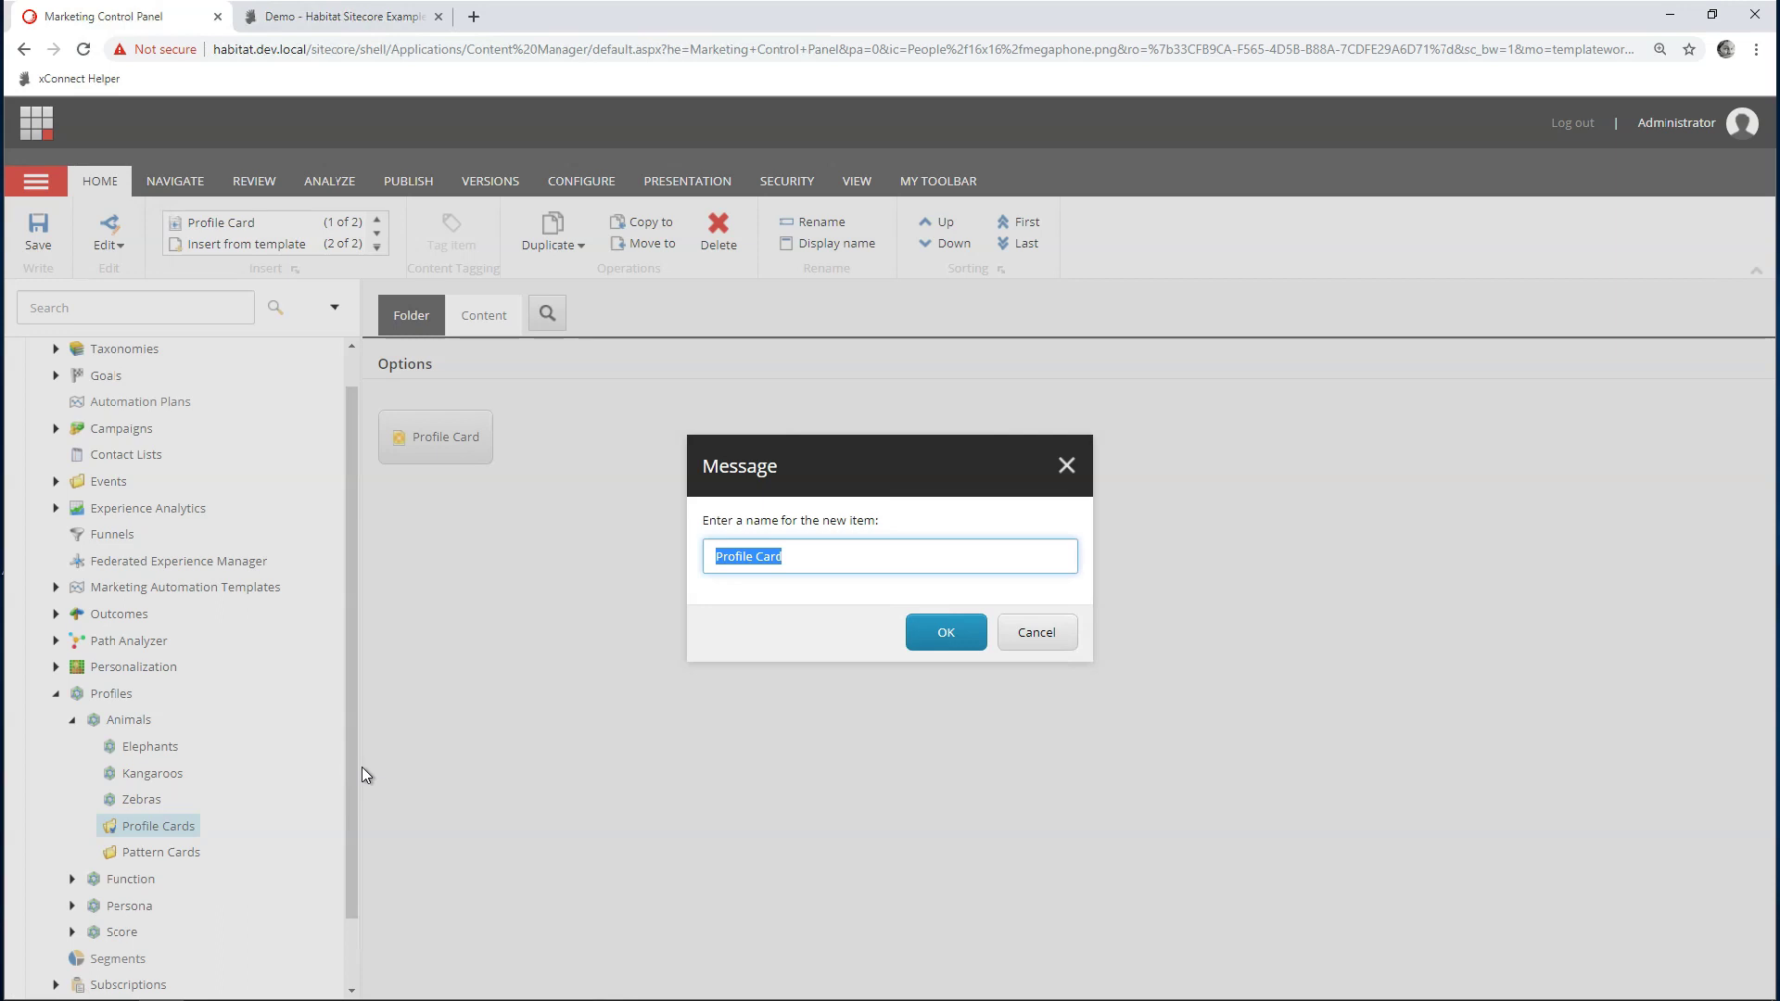
{"action": "left_click", "coordinate": [815, 555]}
{"action": "triple_click", "coordinate": [815, 554]}
{"action": "type", "text": "Elephants"}
{"action": "left_click", "coordinate": [930, 630]}
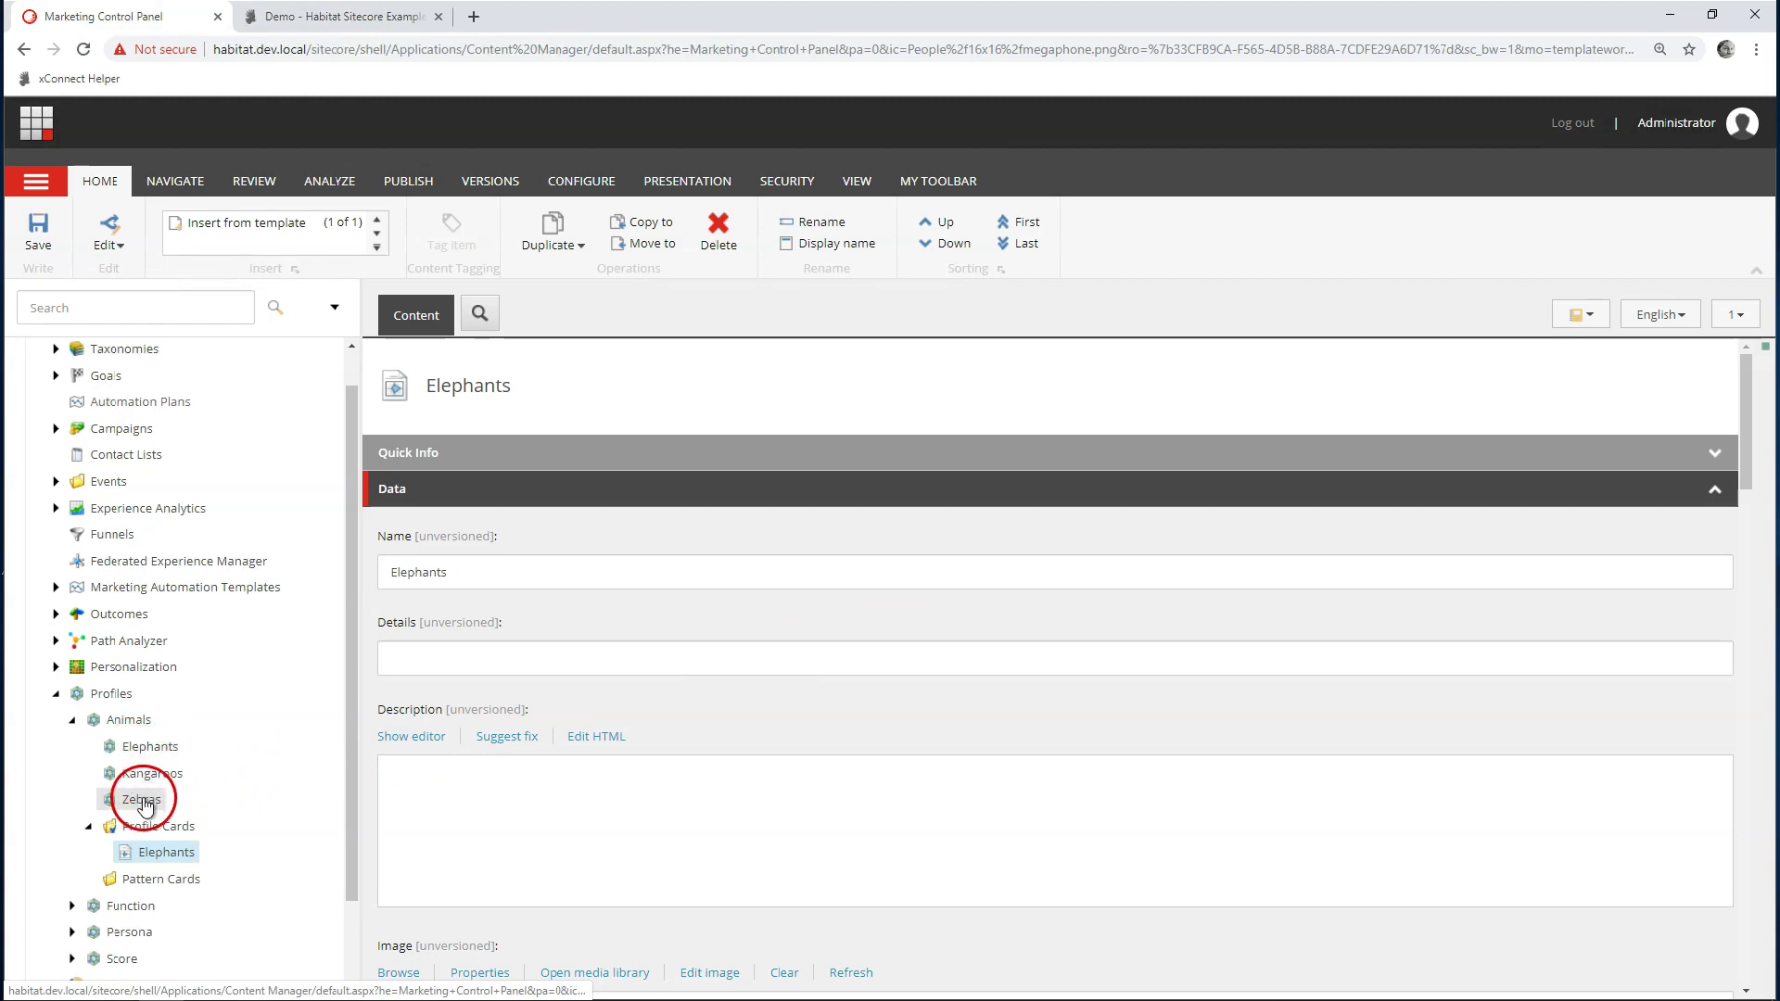
{"action": "left_click", "coordinate": [181, 834]}
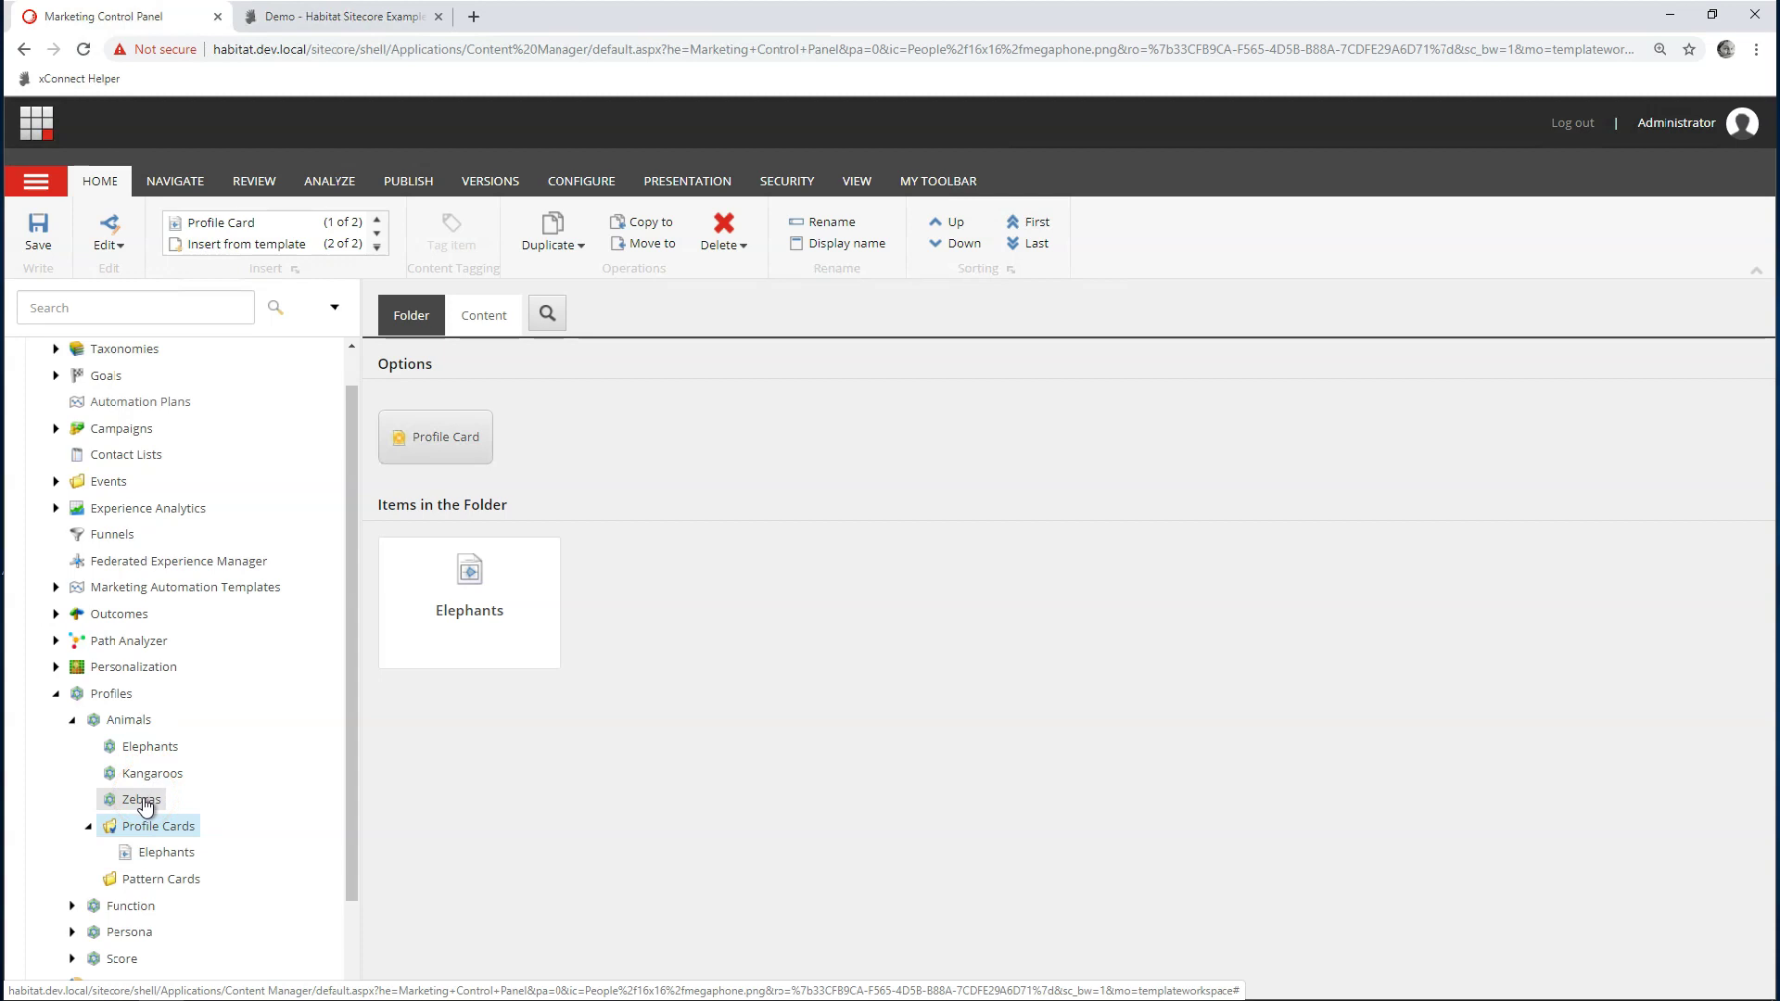
Step: Add 'Kangaroos' and 'Zebras' profile cards to the Profile Cards folder
{"action": "left_click_drag", "start_coordinate": [143, 805], "coordinate": [156, 827]}
{"action": "right_click", "coordinate": [156, 826]}
{"action": "mouse_move", "coordinate": [194, 784]}
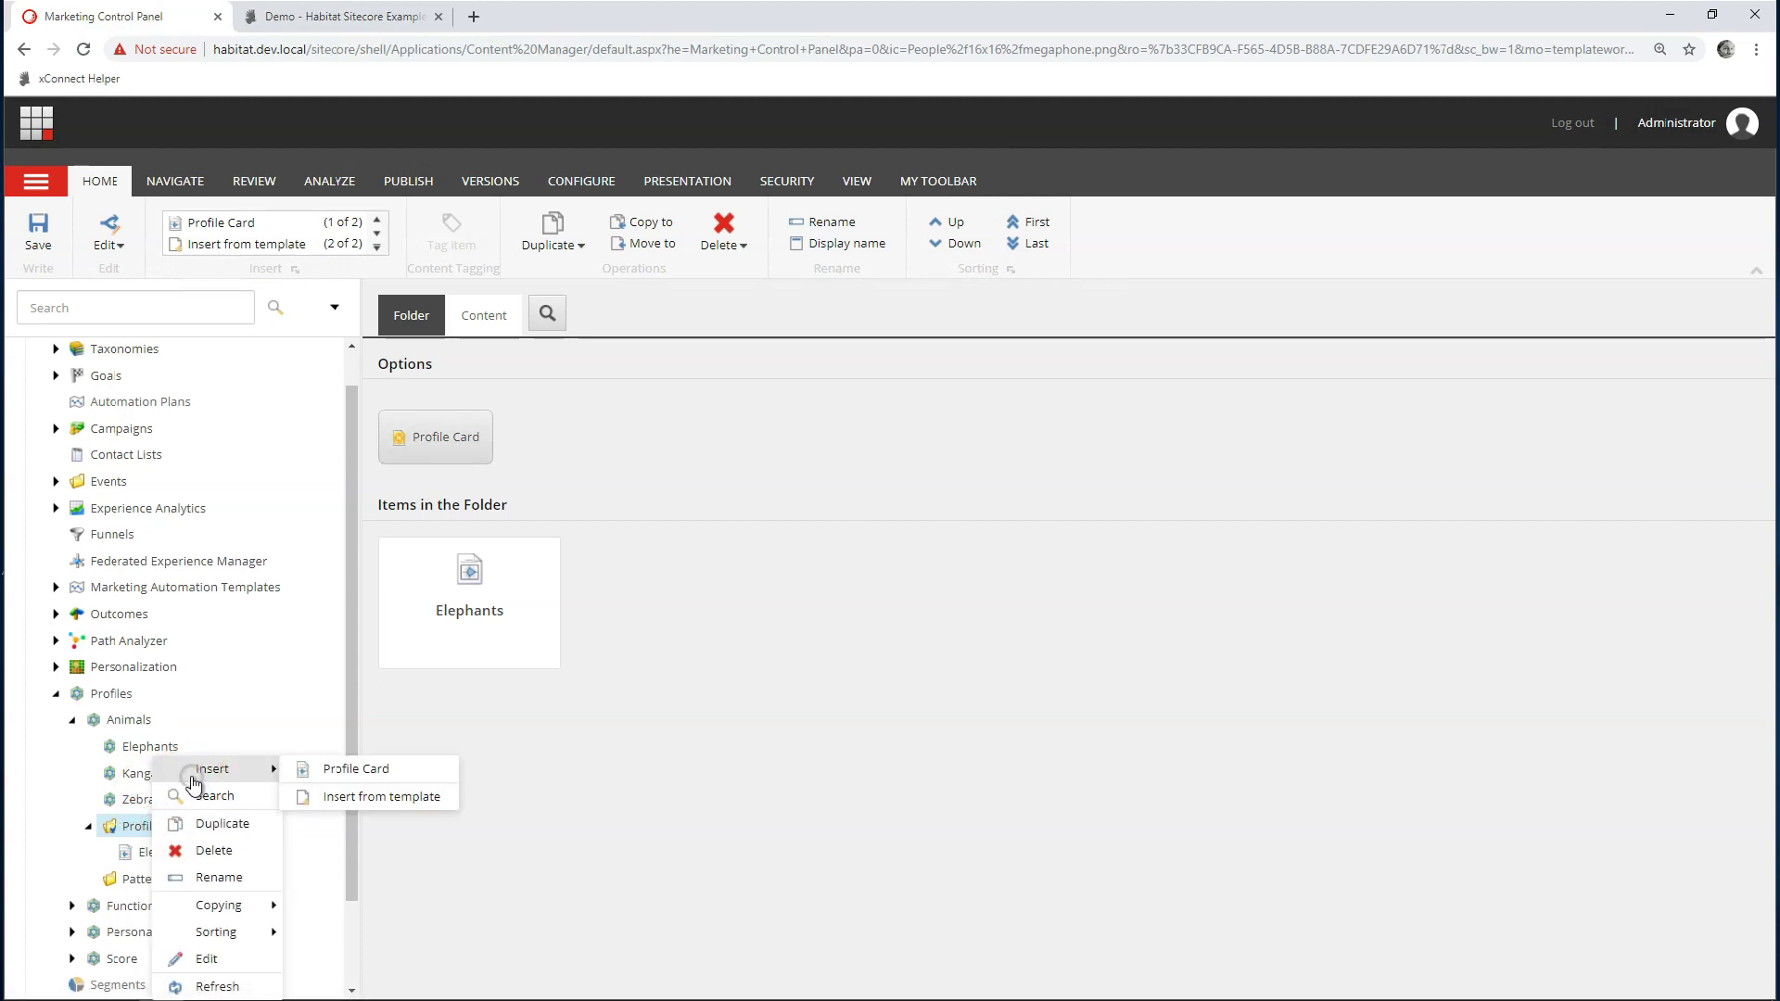
{"action": "left_click", "coordinate": [316, 770]}
{"action": "type", "text": "Kangaroos"}
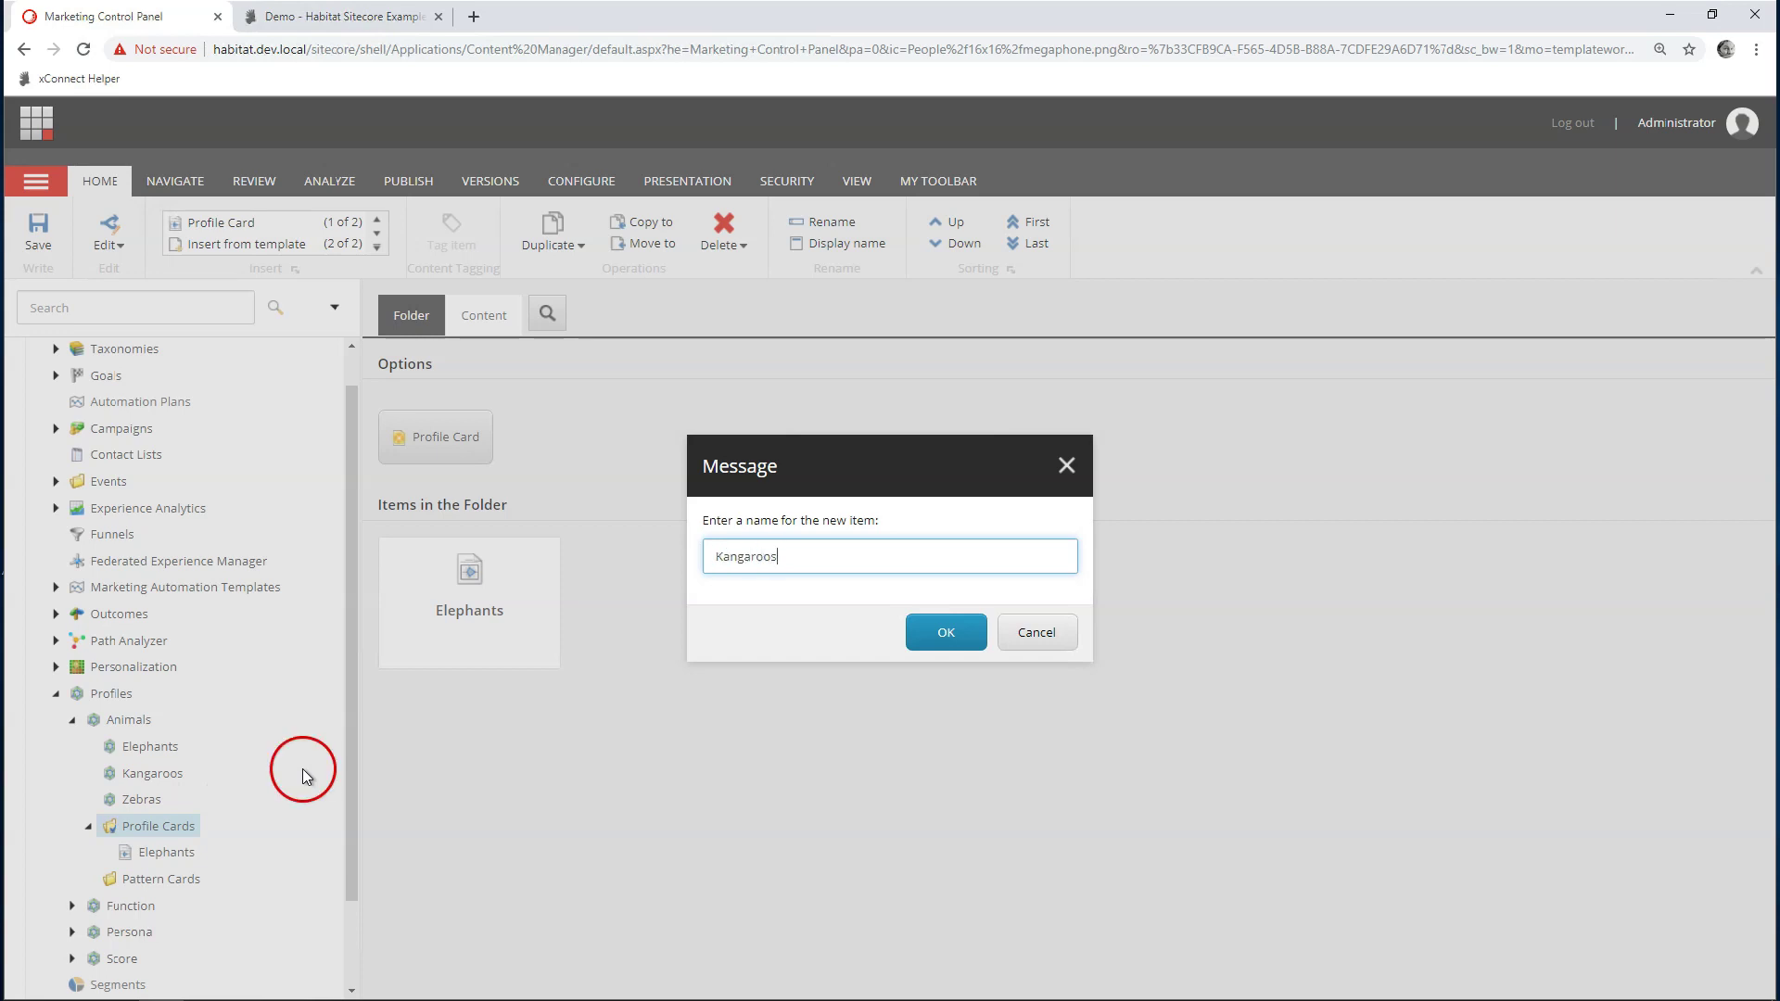
{"action": "key", "text": "Return"}
{"action": "right_click", "coordinate": [177, 826]}
{"action": "mouse_move", "coordinate": [243, 769]}
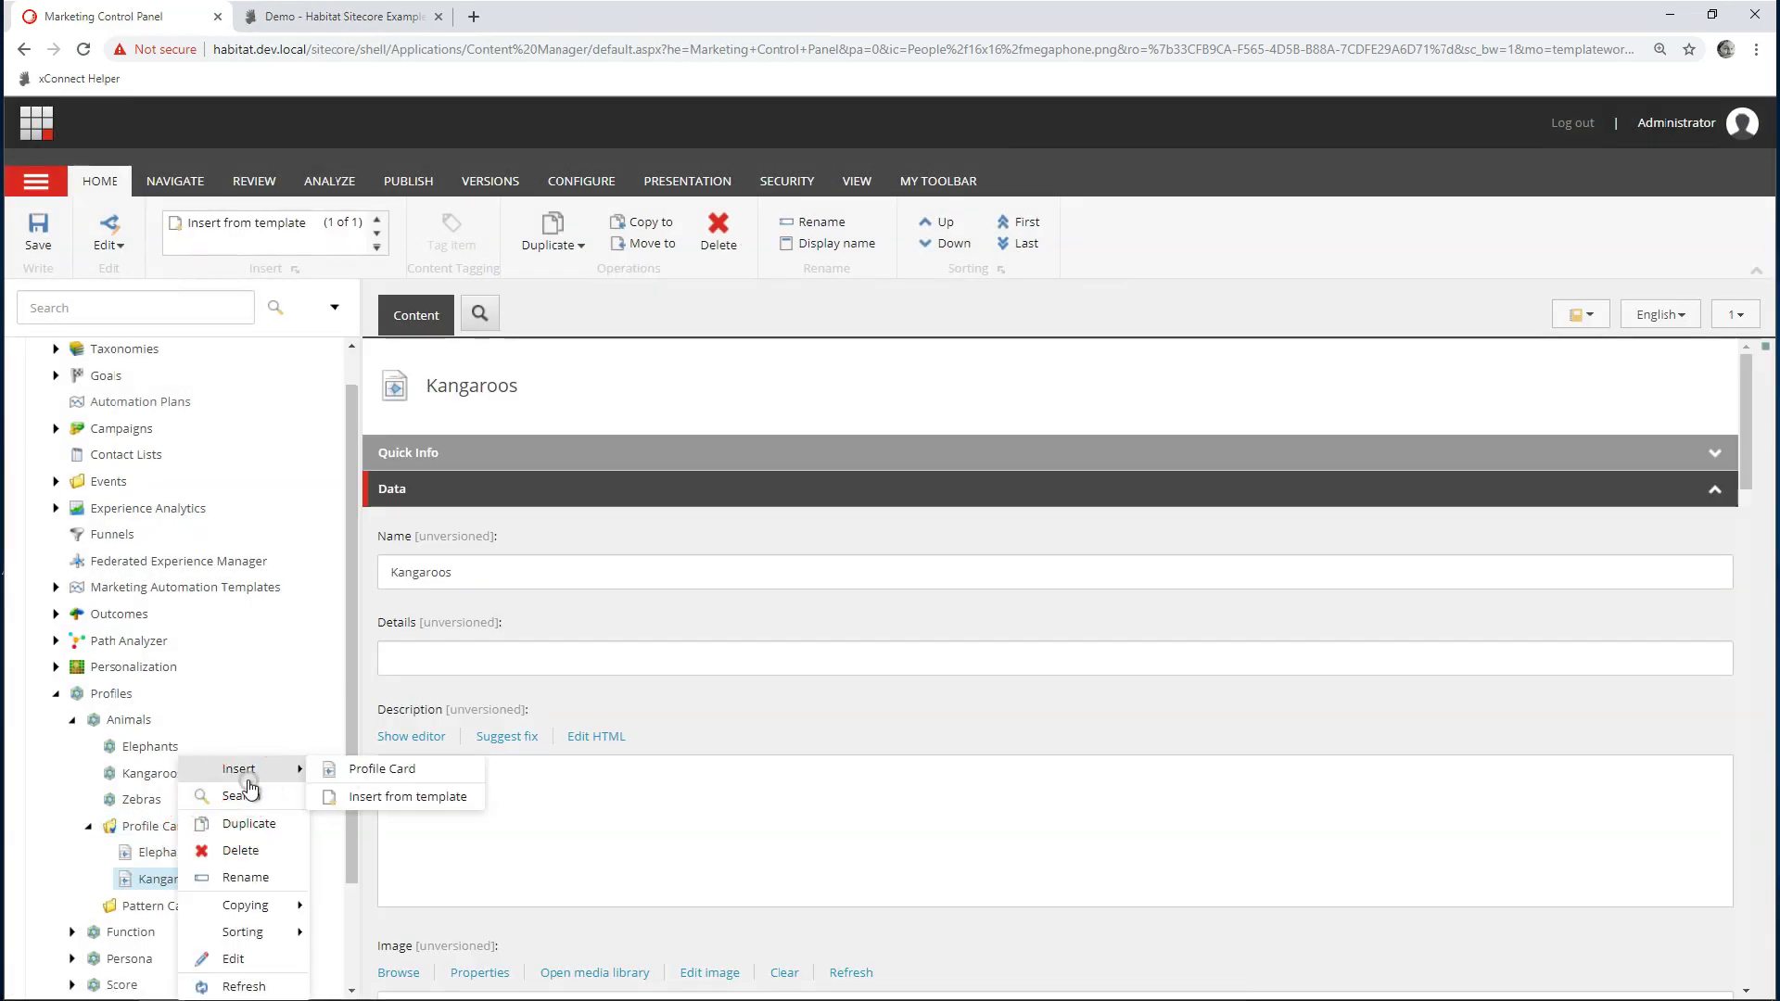
{"action": "left_click", "coordinate": [342, 771]}
{"action": "type", "text": "Zebras"}
{"action": "key", "text": "Return"}
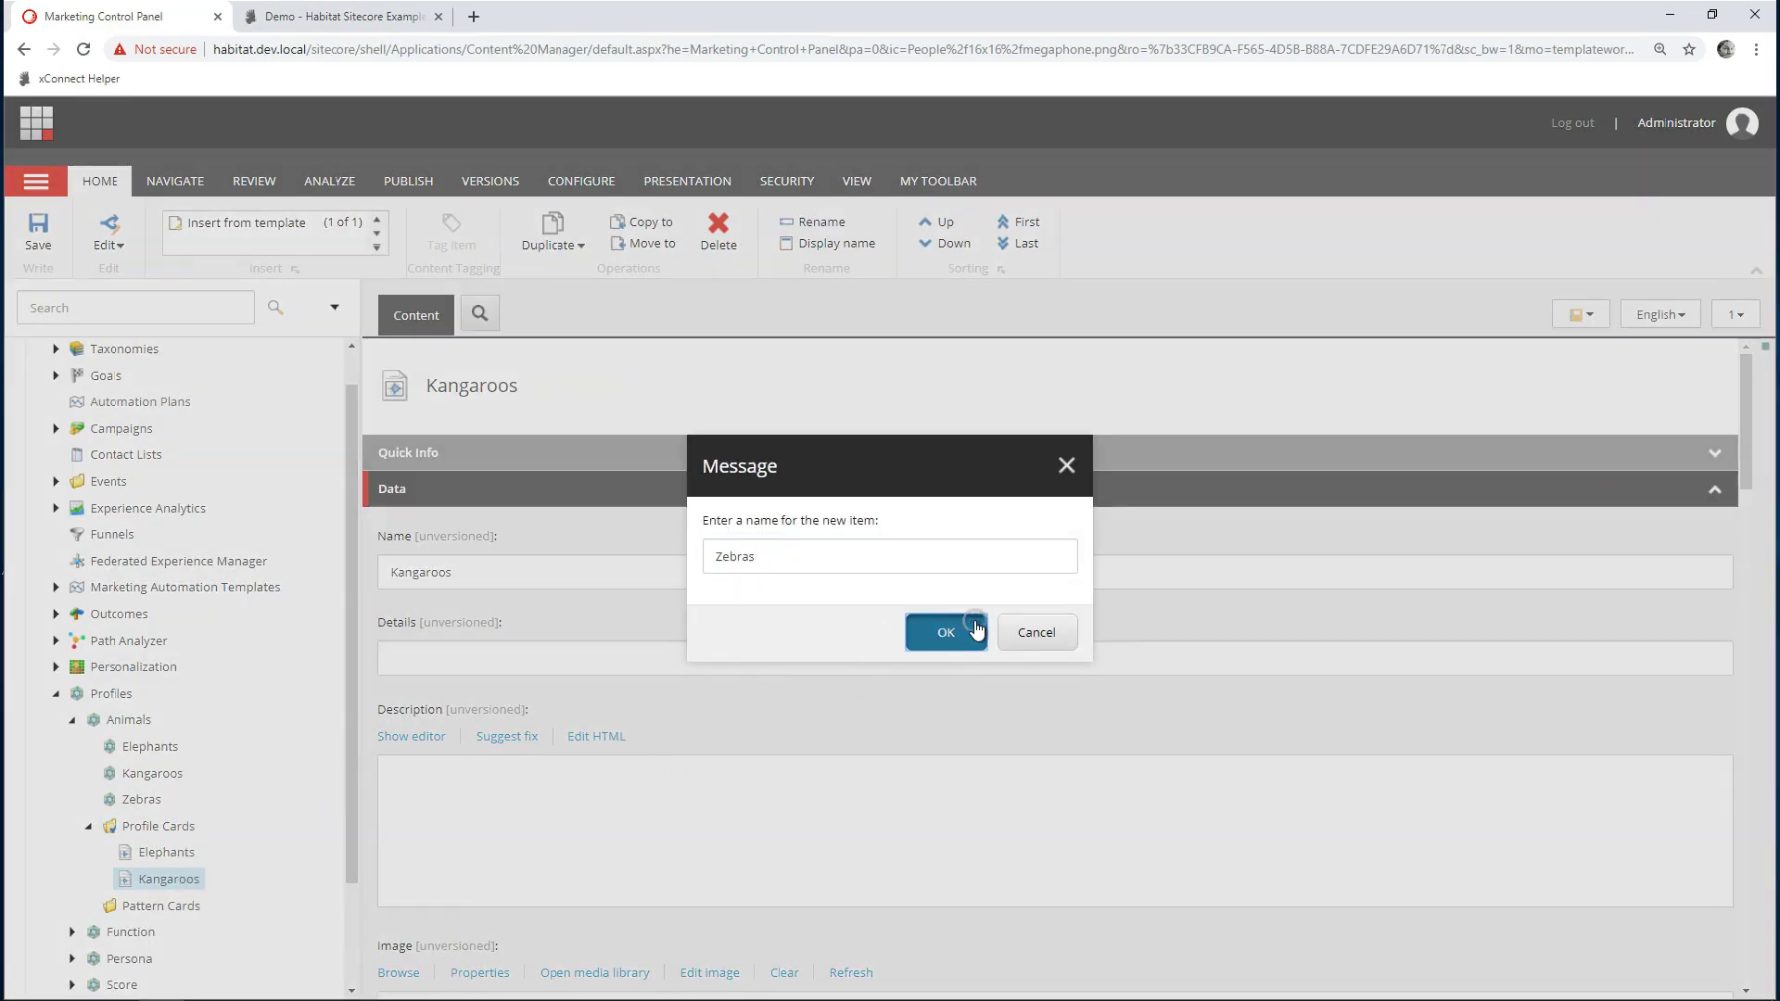
{"action": "left_click", "coordinate": [182, 854]}
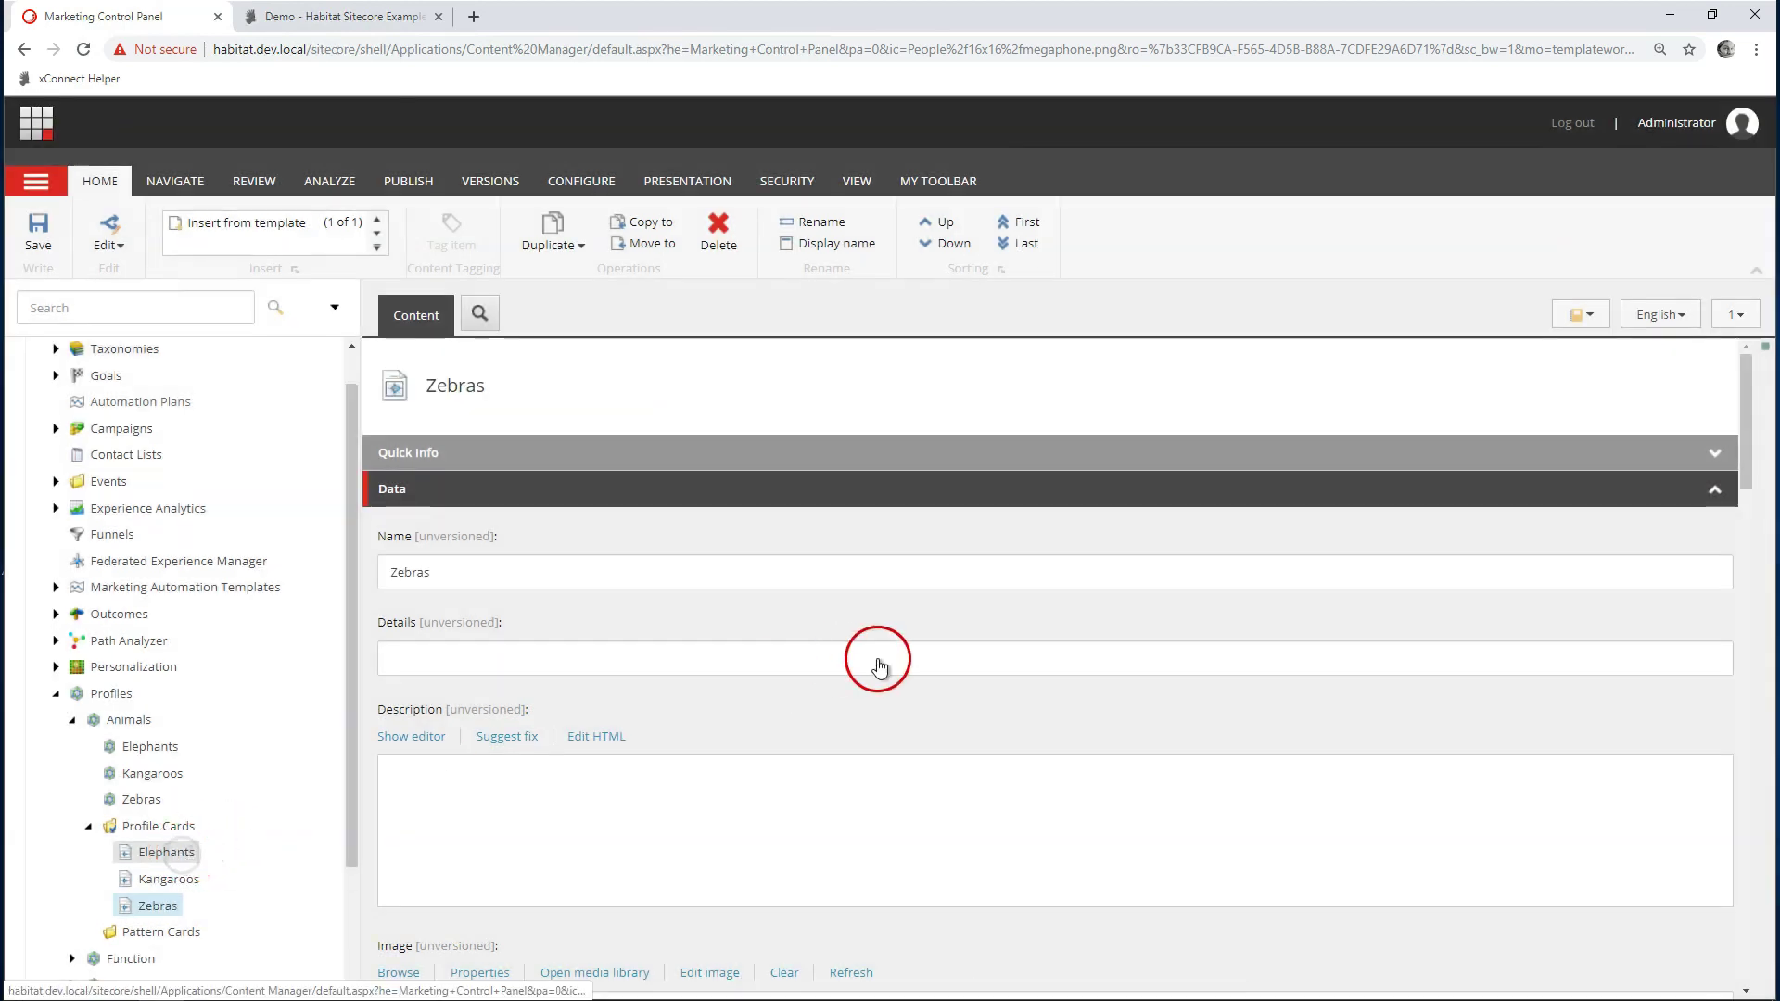
Step: Score Elephants at 1 on the Elephants profile card and save
{"action": "scroll", "coordinate": [675, 615], "scroll_direction": "down", "scroll_amount": 2}
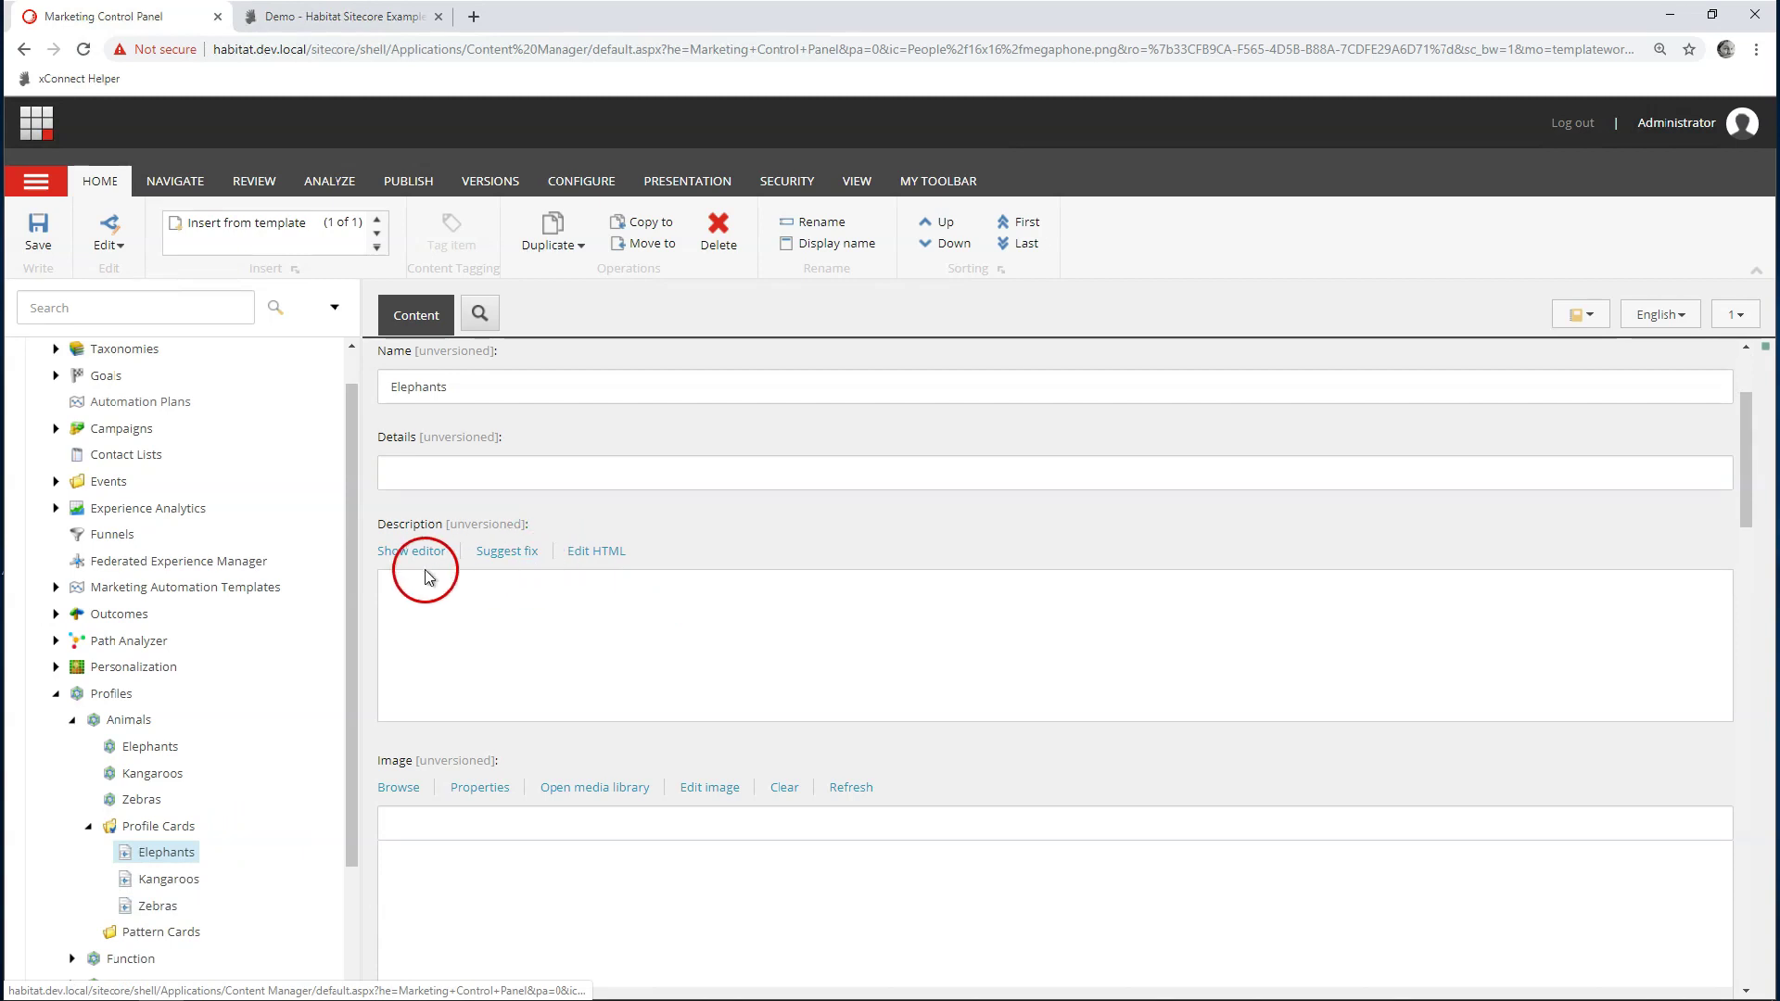
{"action": "scroll", "coordinate": [511, 668], "scroll_direction": "down", "scroll_amount": 2}
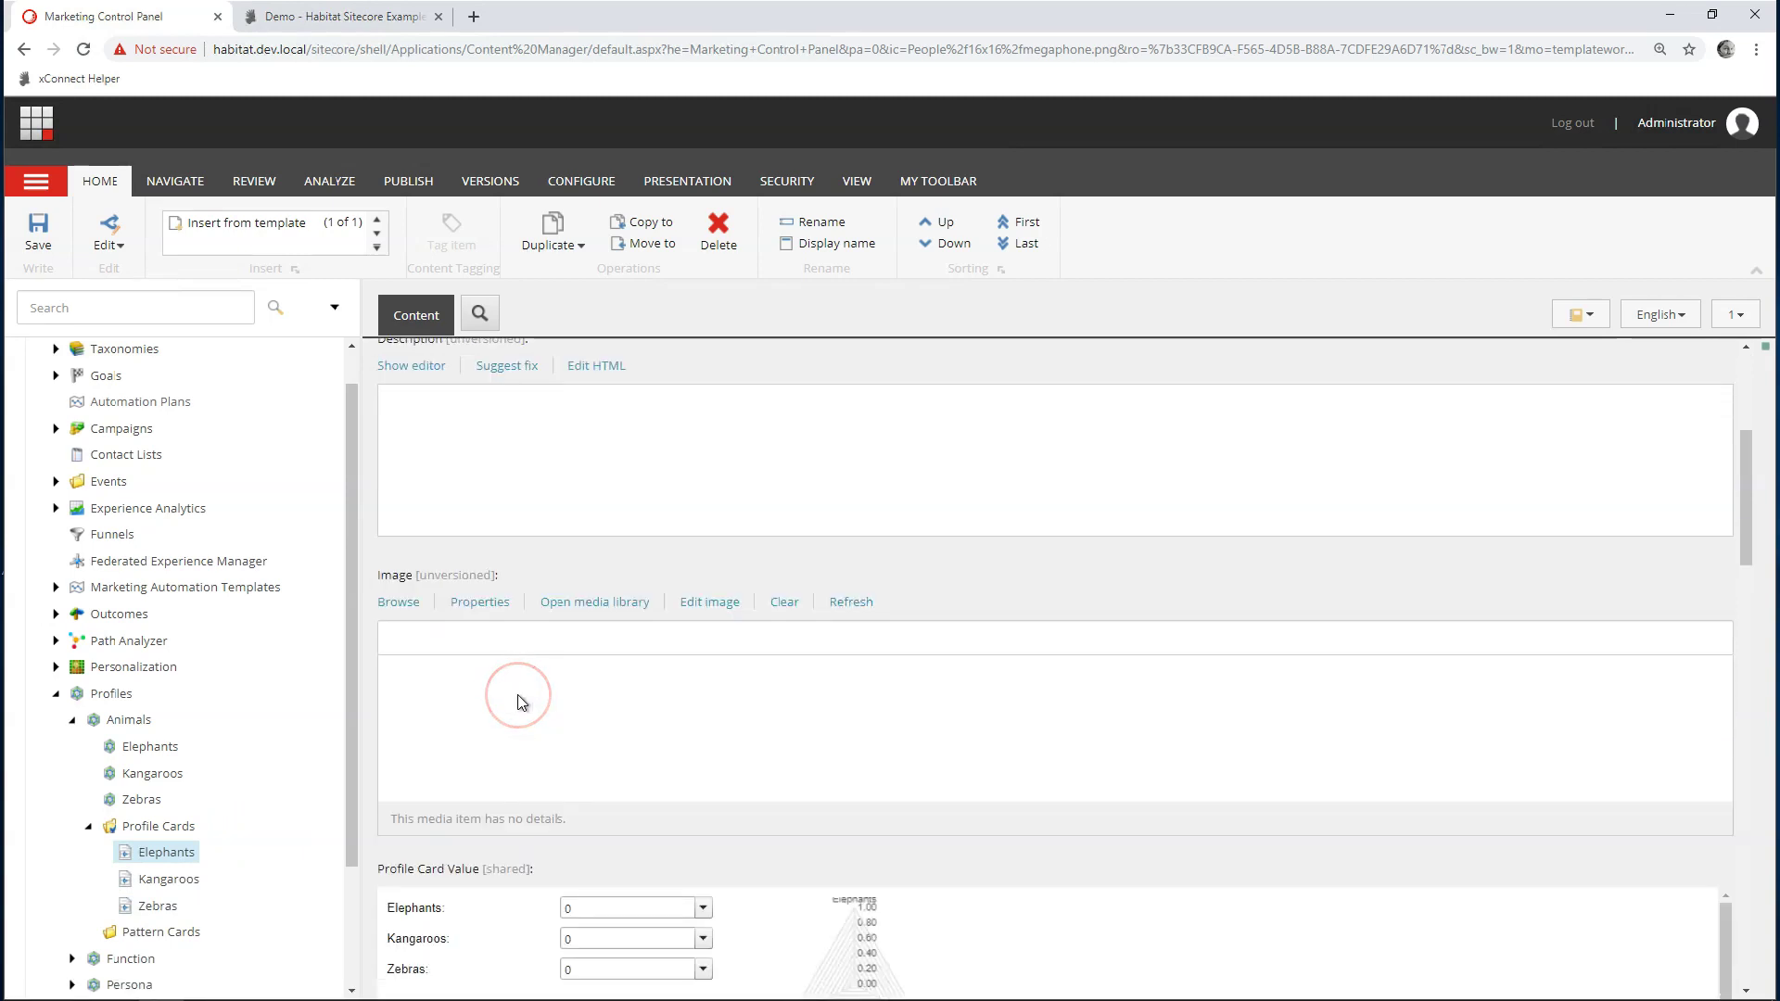
{"action": "scroll", "coordinate": [522, 703], "scroll_direction": "down", "scroll_amount": 2}
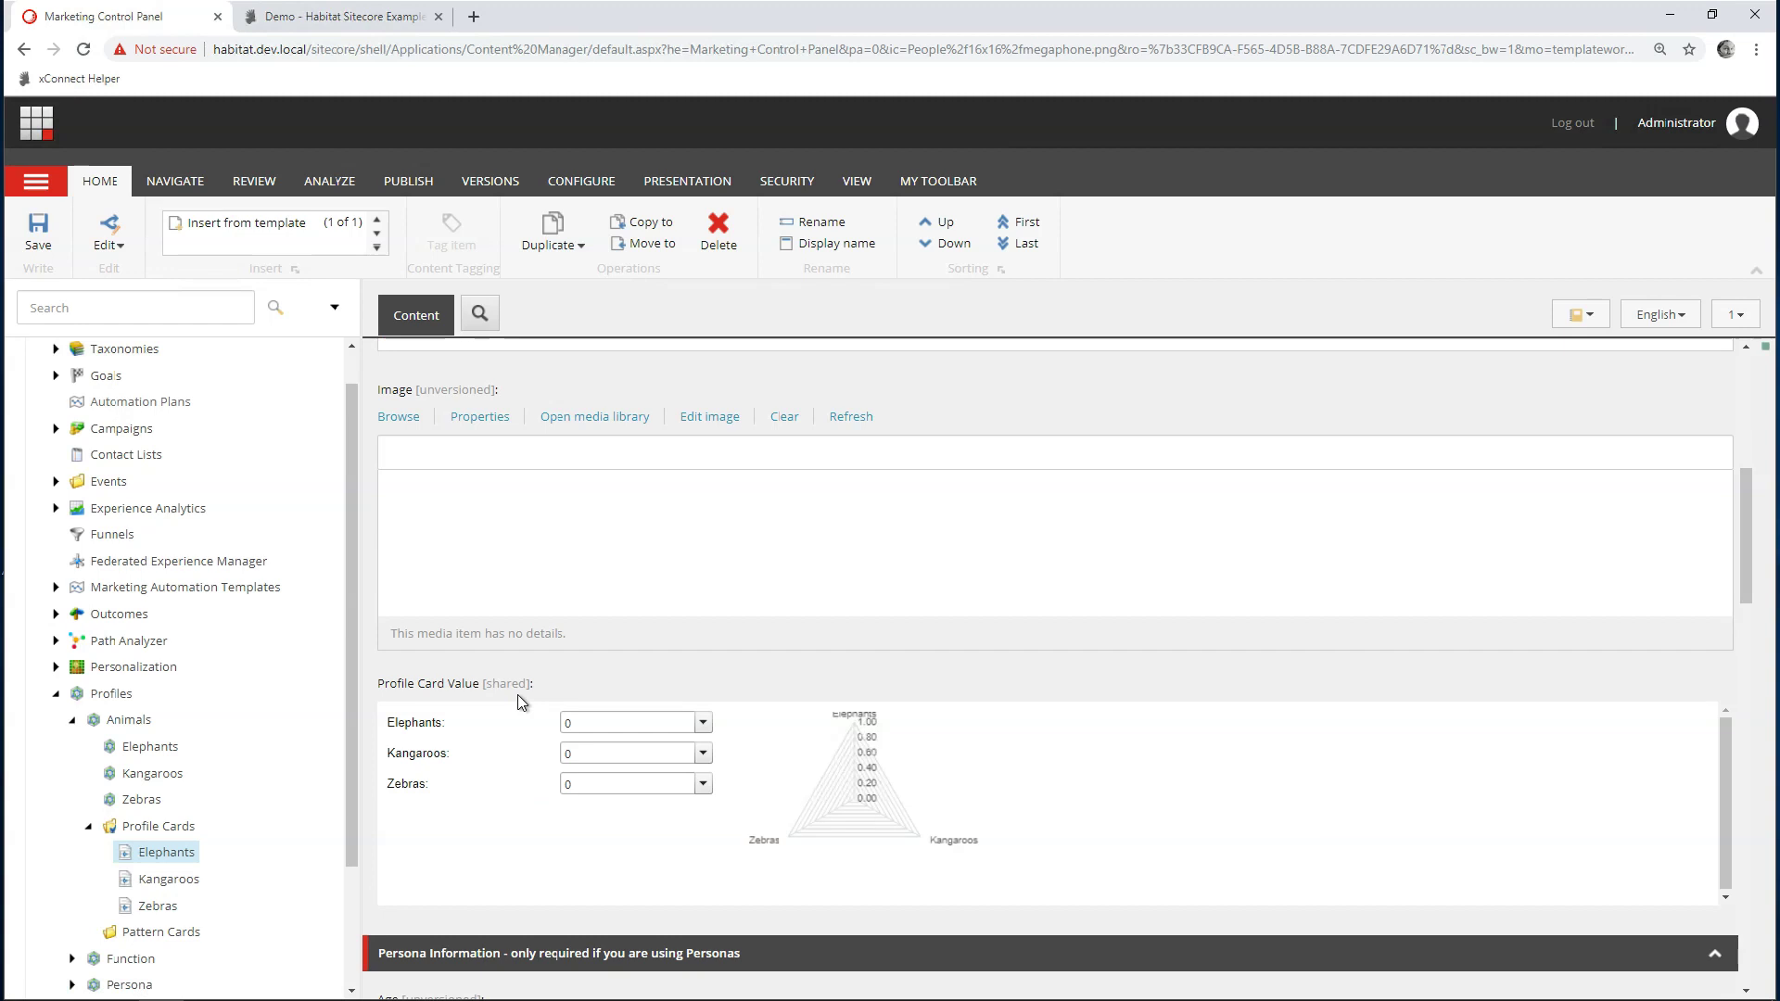
{"action": "left_click", "coordinate": [477, 729]}
{"action": "left_click", "coordinate": [598, 722]}
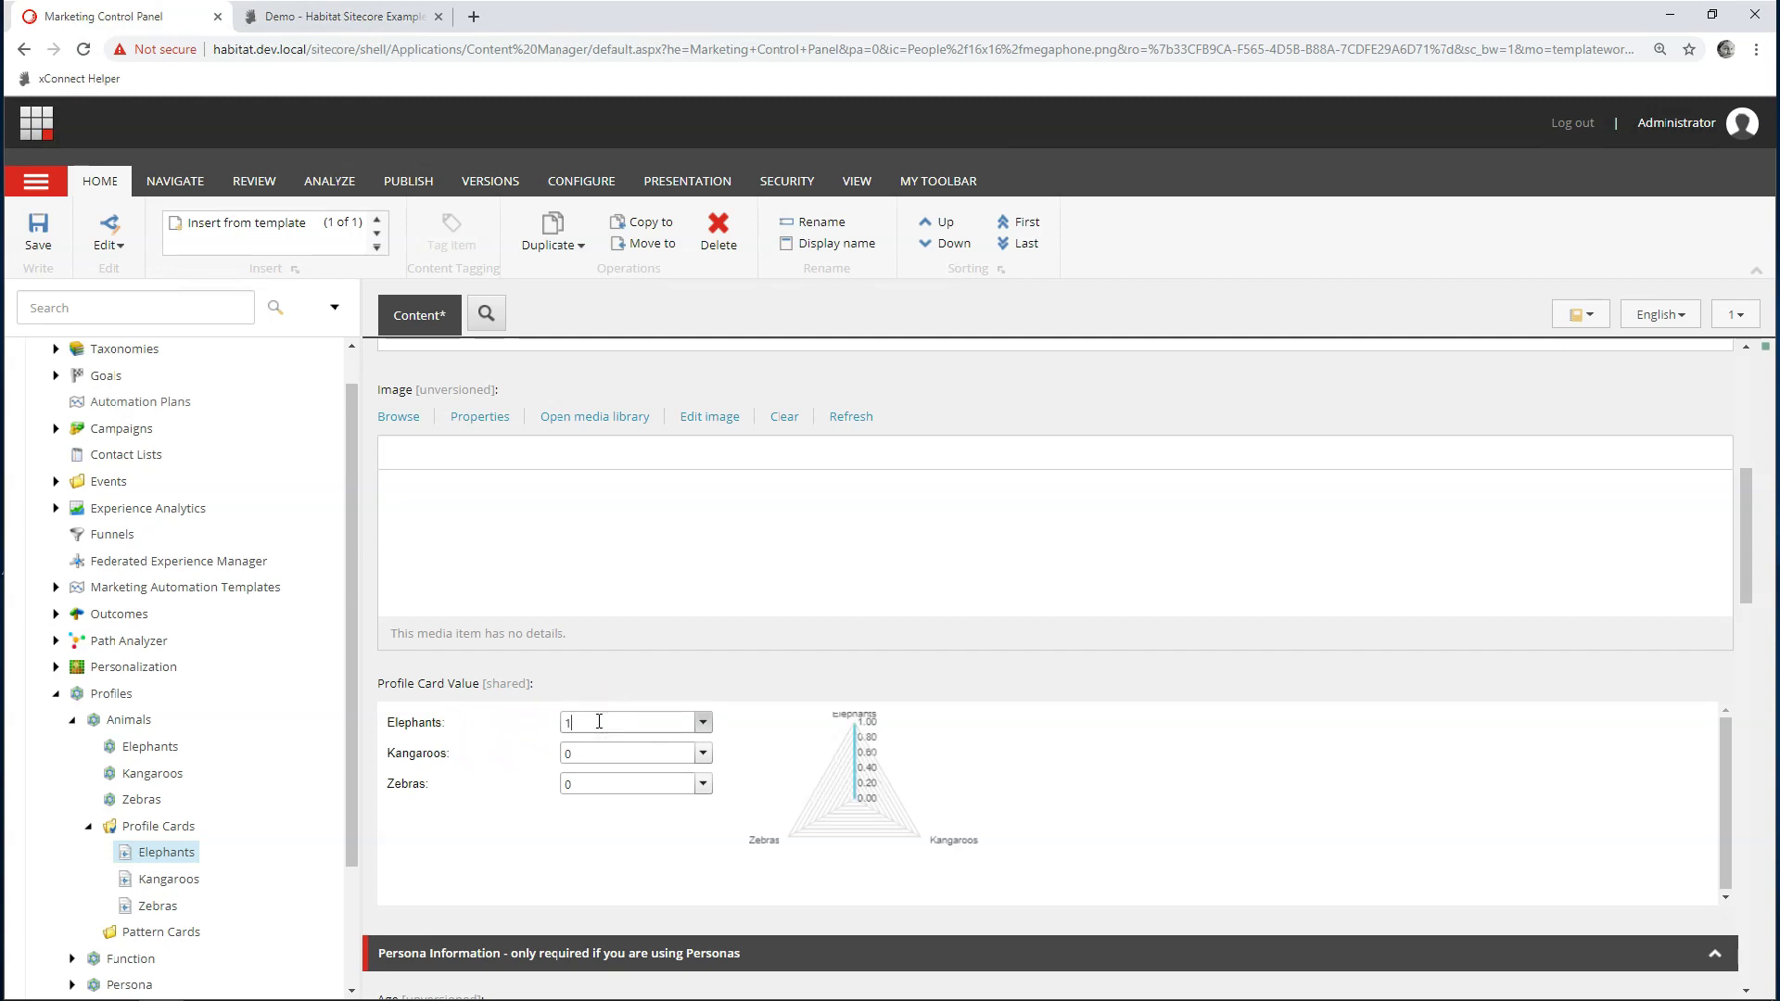
{"action": "left_click", "coordinate": [38, 232]}
Step: Score Kangaroos at 1 on the Kangaroos profile card and save
{"action": "left_click", "coordinate": [168, 879]}
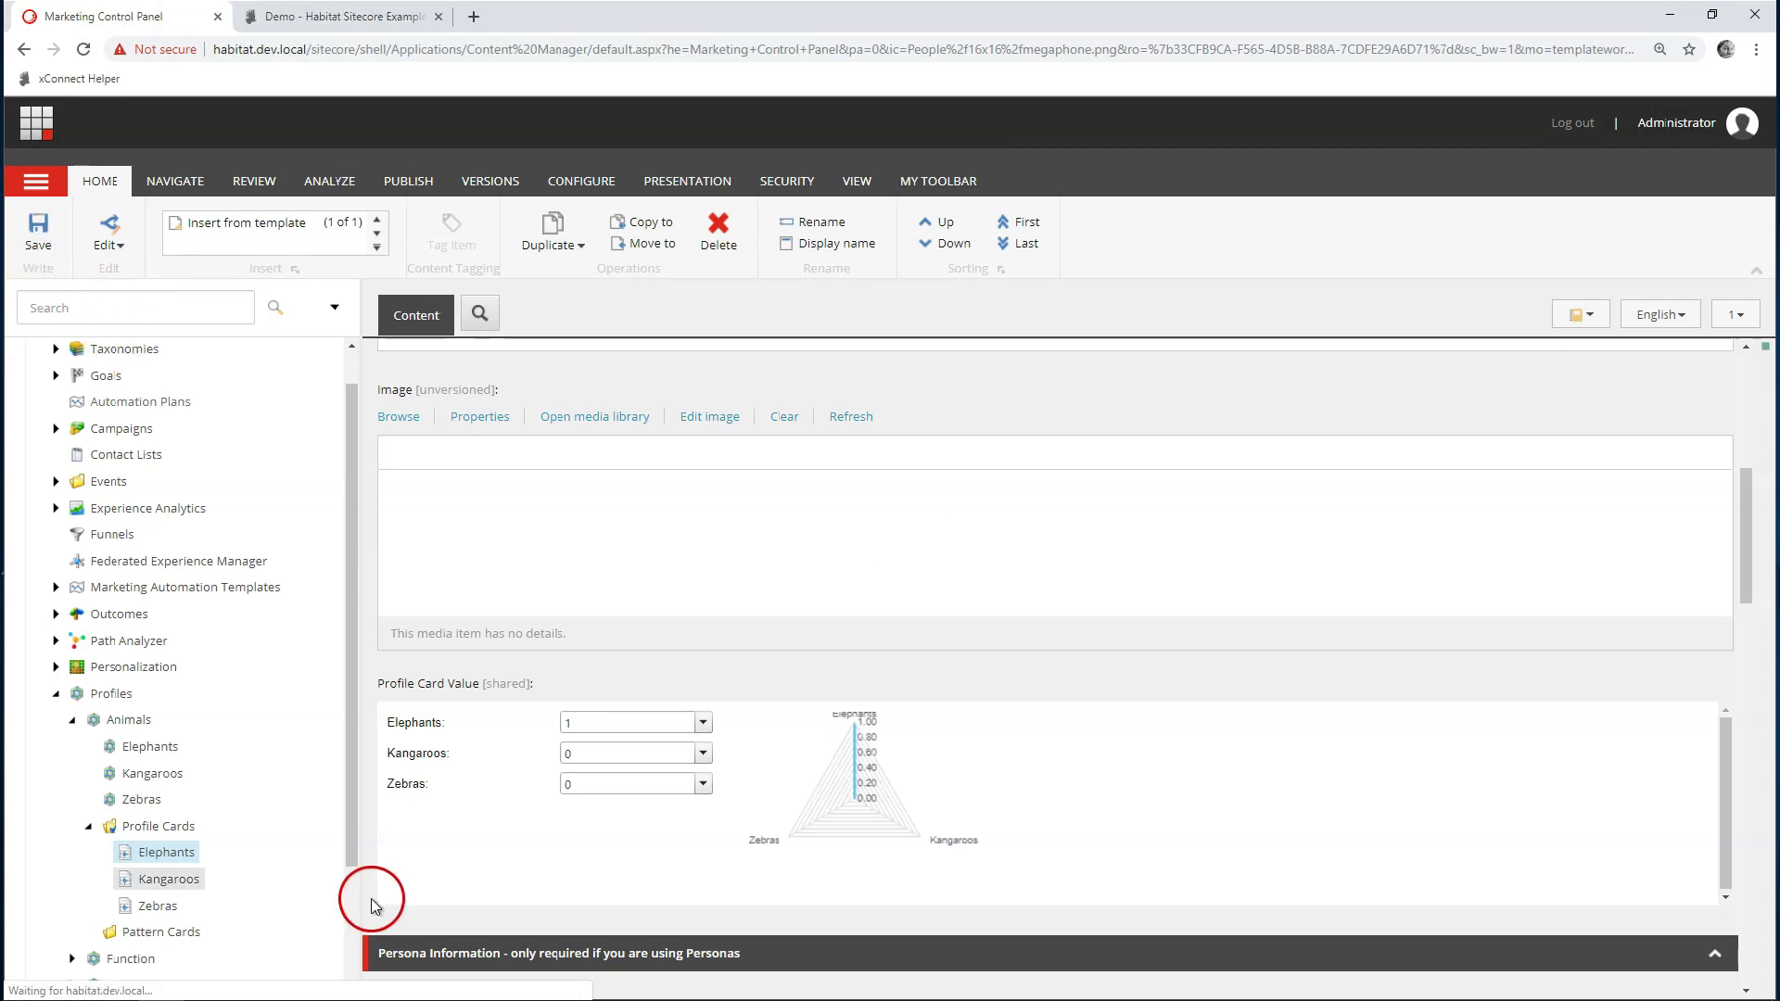
{"action": "left_click", "coordinate": [632, 755]}
{"action": "type", "text": "1"}
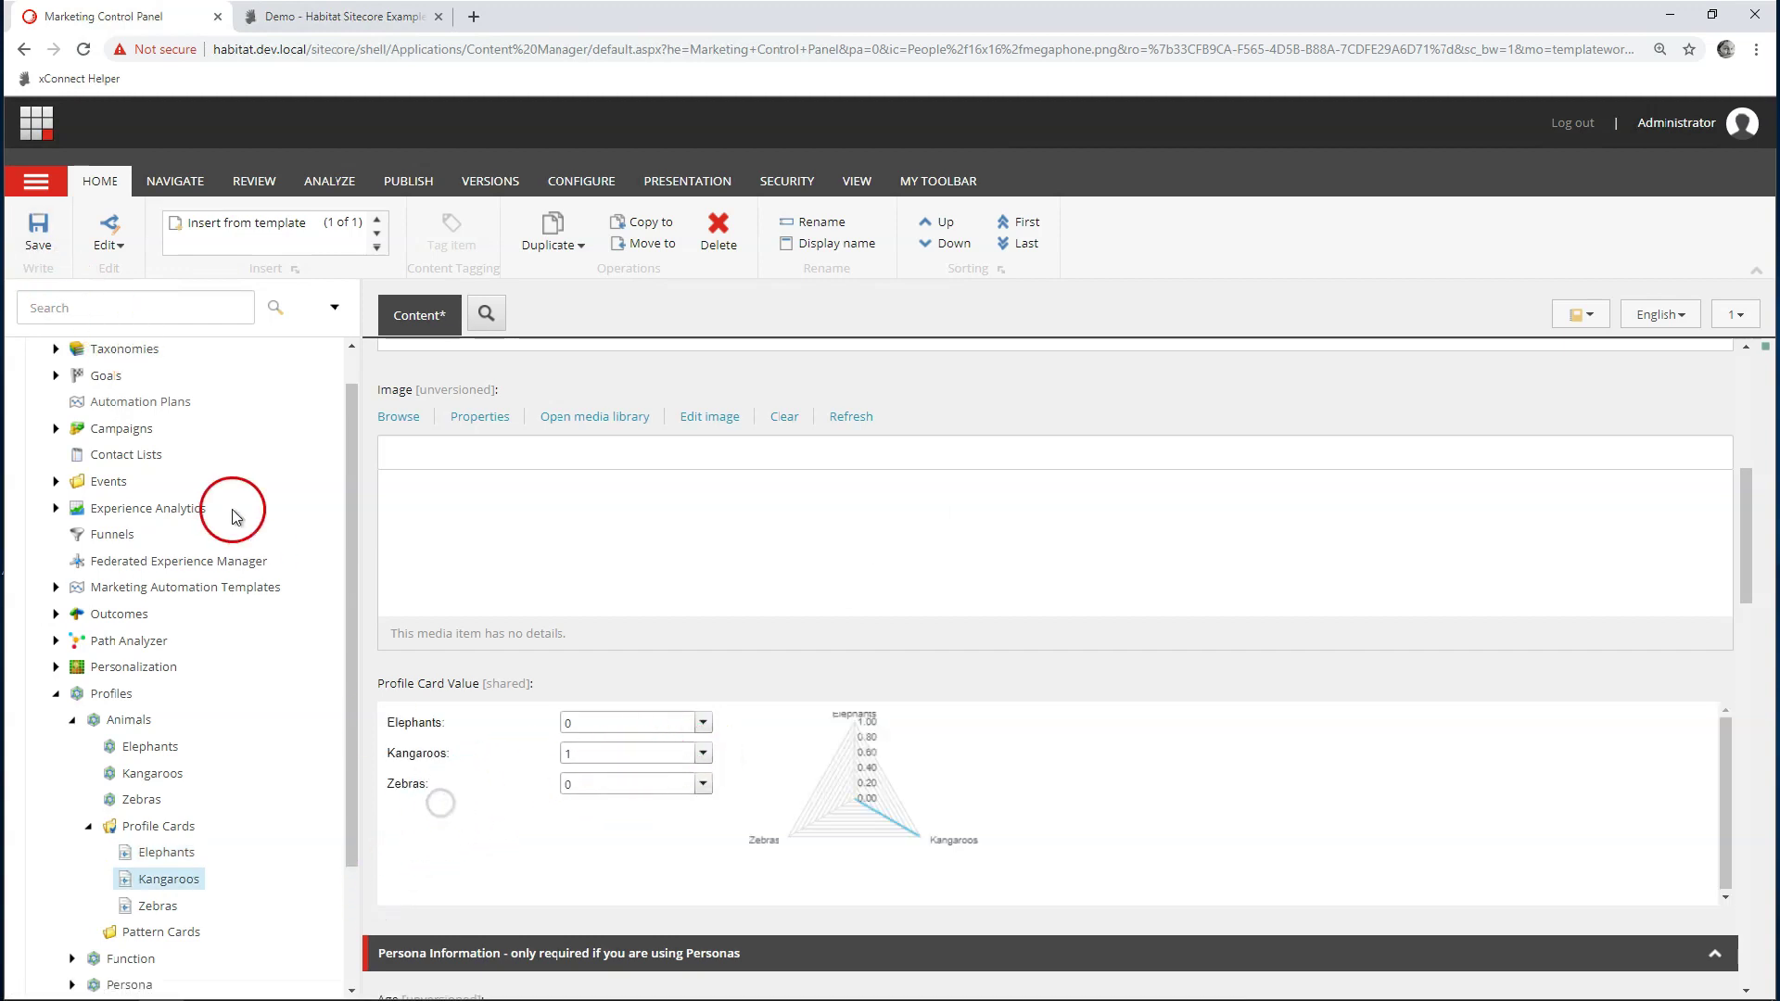
{"action": "left_click", "coordinate": [35, 232]}
Step: Score Zebras at 1 on the Zebras profile card and save
{"action": "left_click", "coordinate": [165, 918]}
{"action": "left_click", "coordinate": [608, 783]}
{"action": "type", "text": "1"}
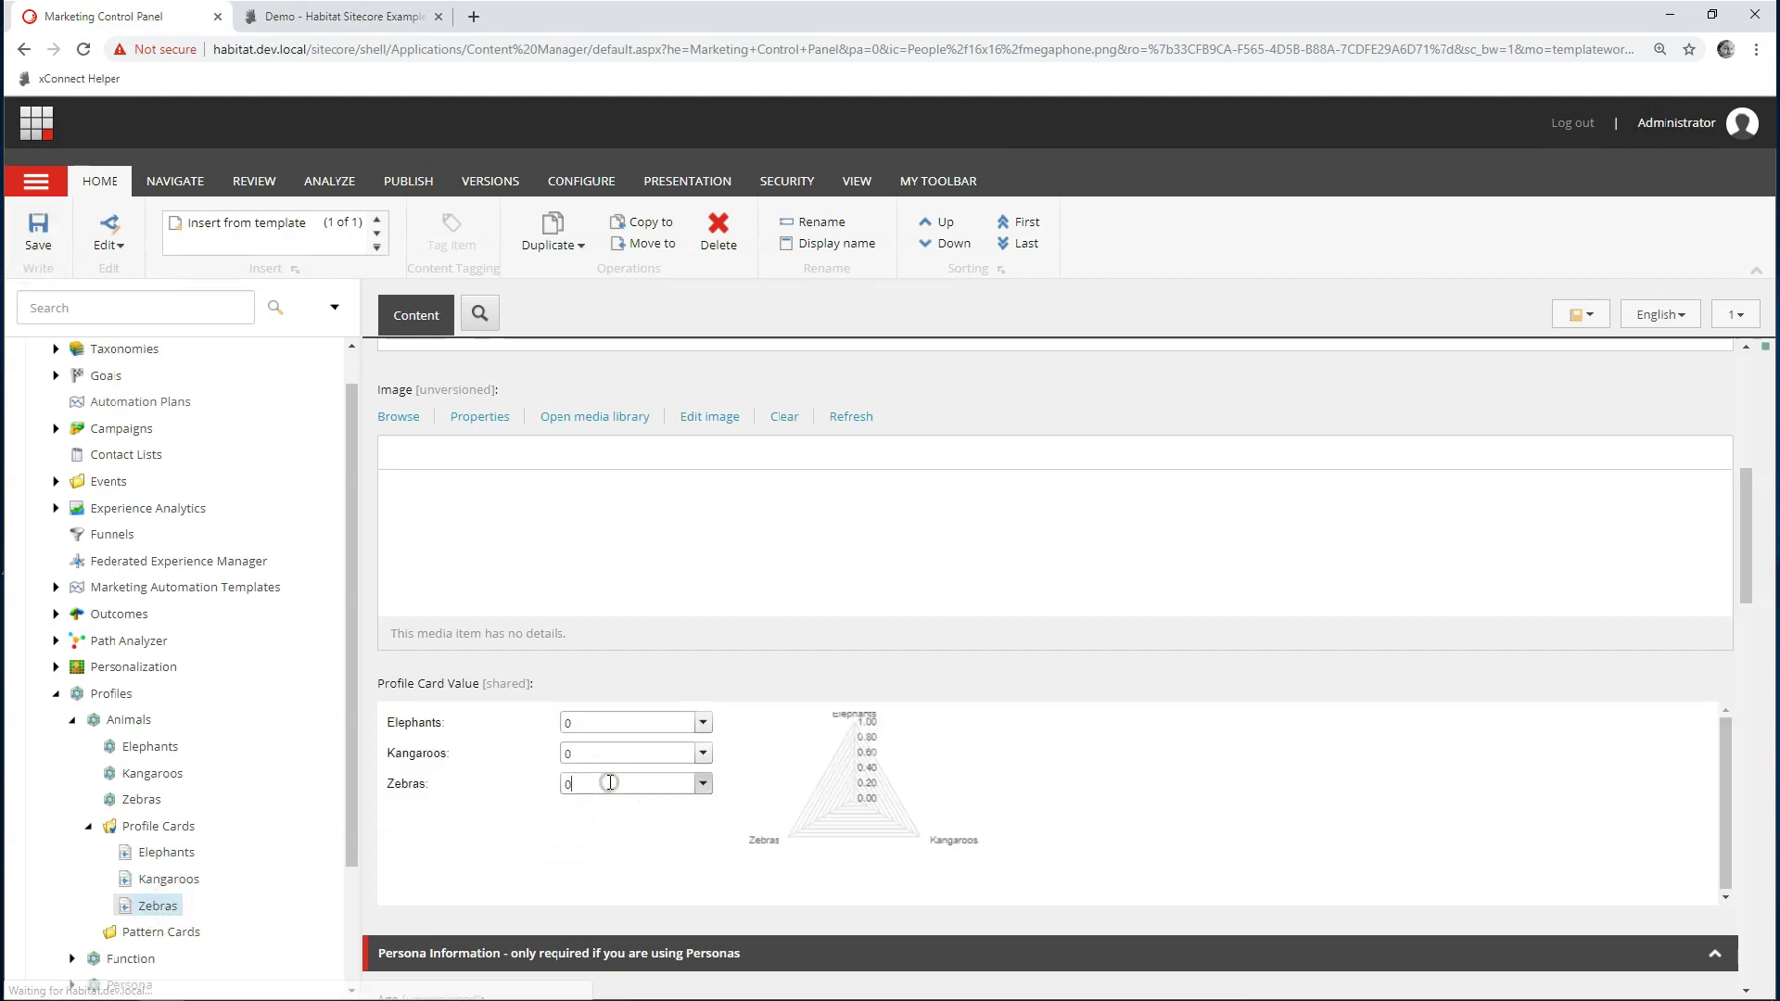
{"action": "left_click", "coordinate": [23, 237]}
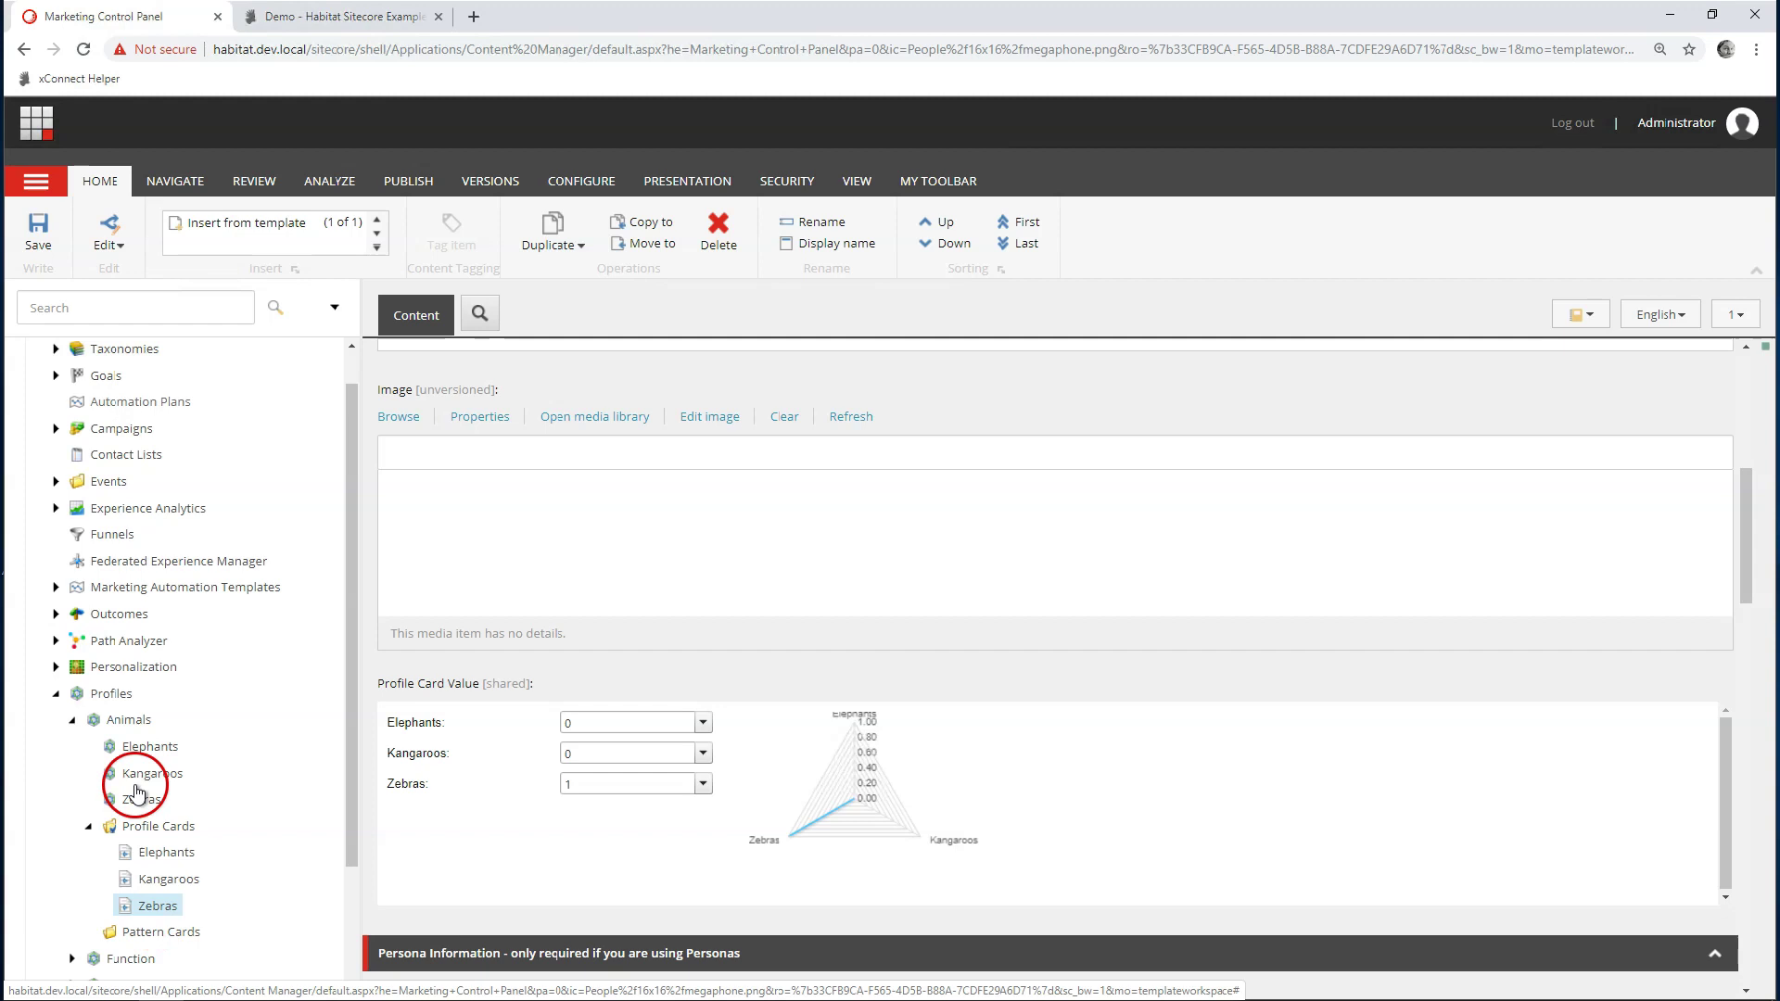
{"action": "left_click", "coordinate": [118, 721]}
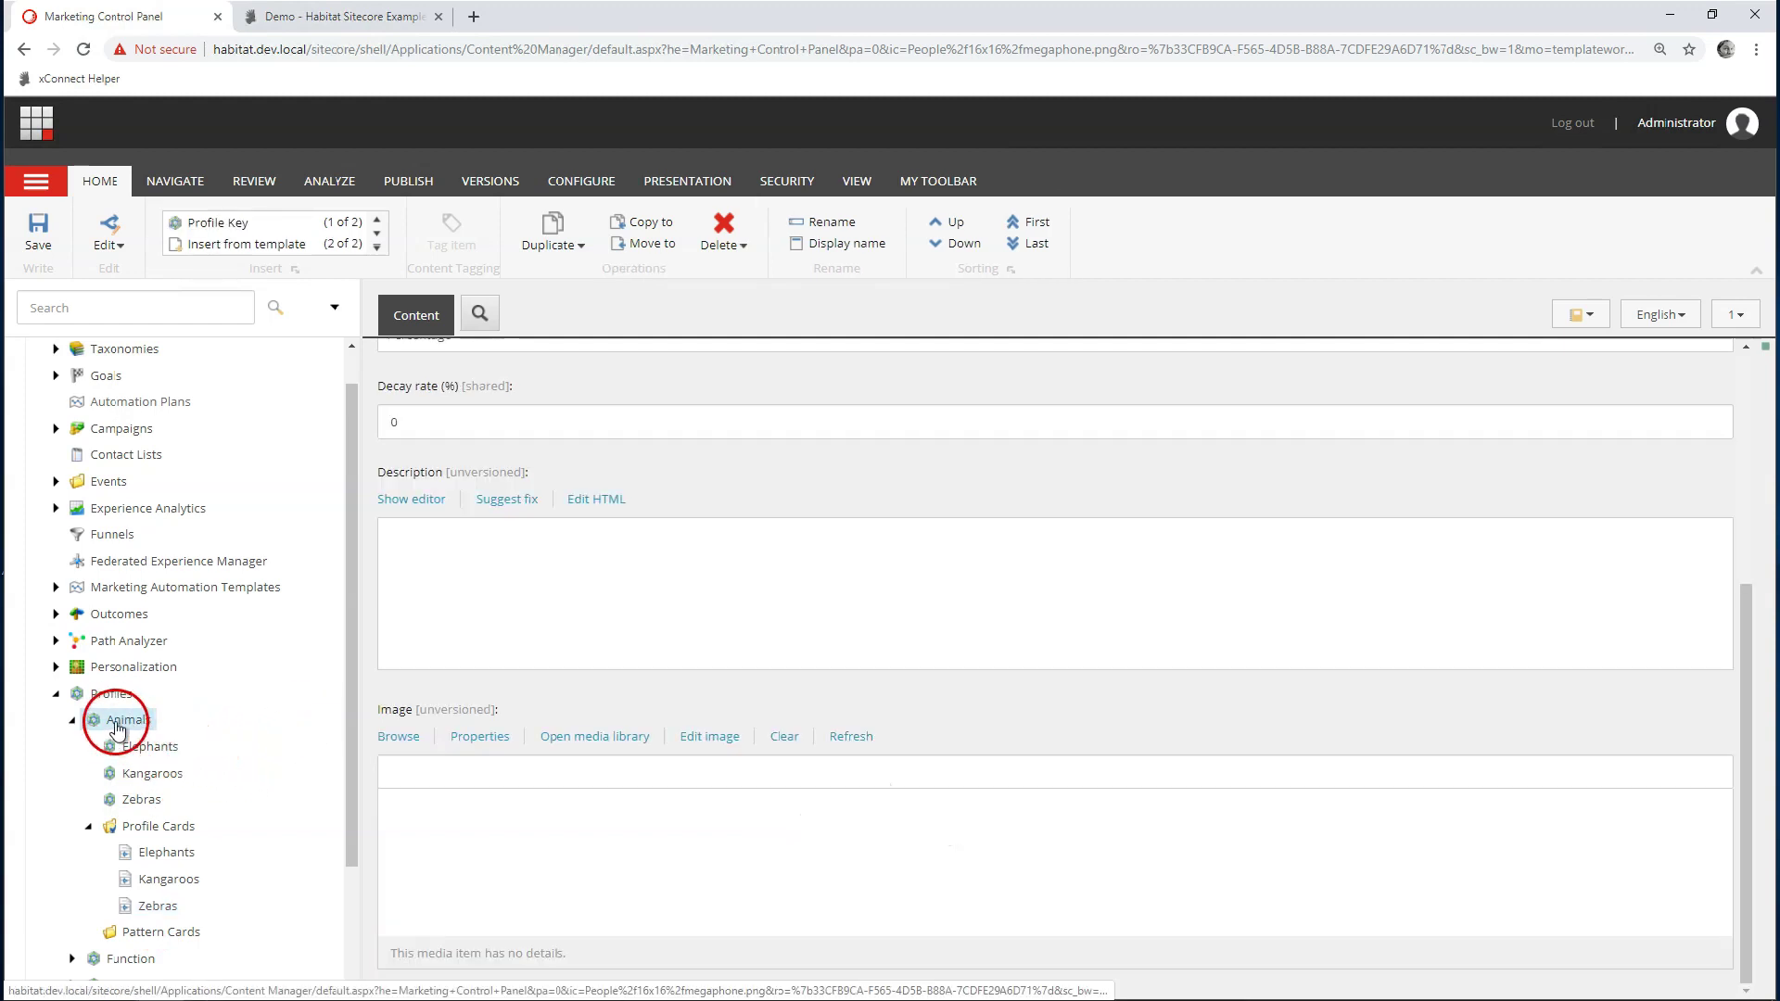
Step: Deploy the Animals profile from the Review tab, confirming the workflow comment
{"action": "left_click", "coordinate": [159, 187]}
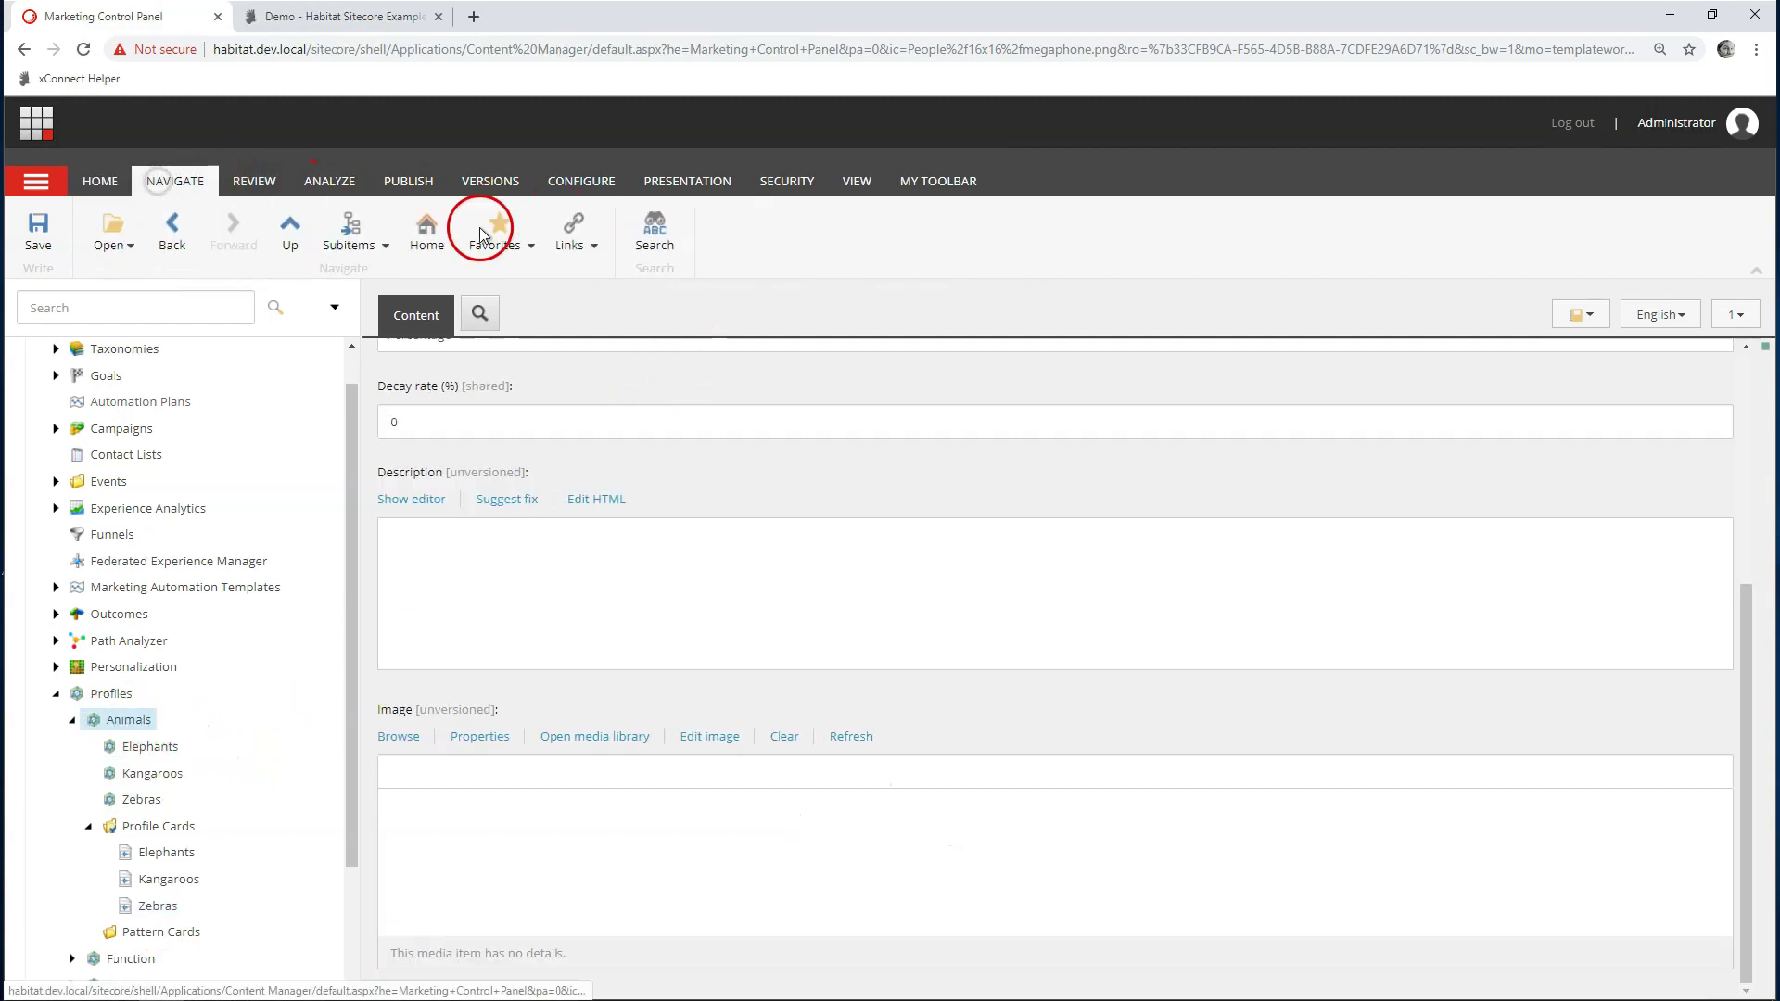
{"action": "left_click", "coordinate": [254, 181]}
{"action": "left_click", "coordinate": [832, 231]}
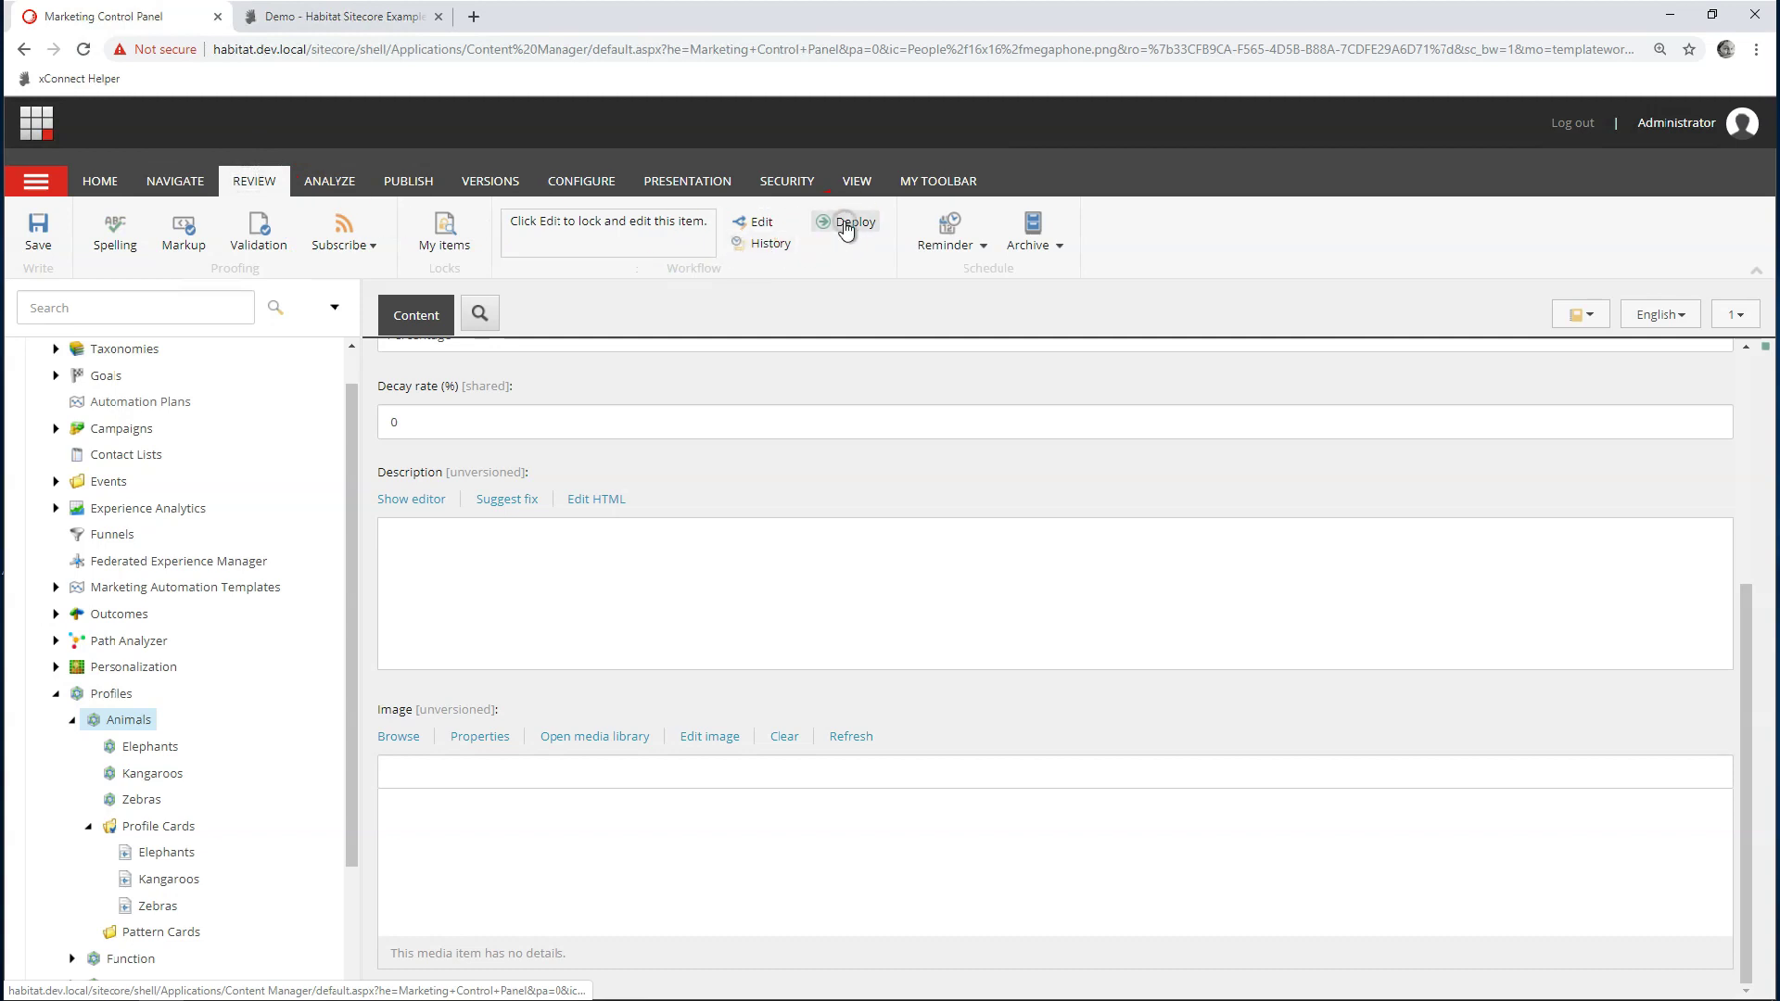
{"action": "left_click", "coordinate": [1109, 703]}
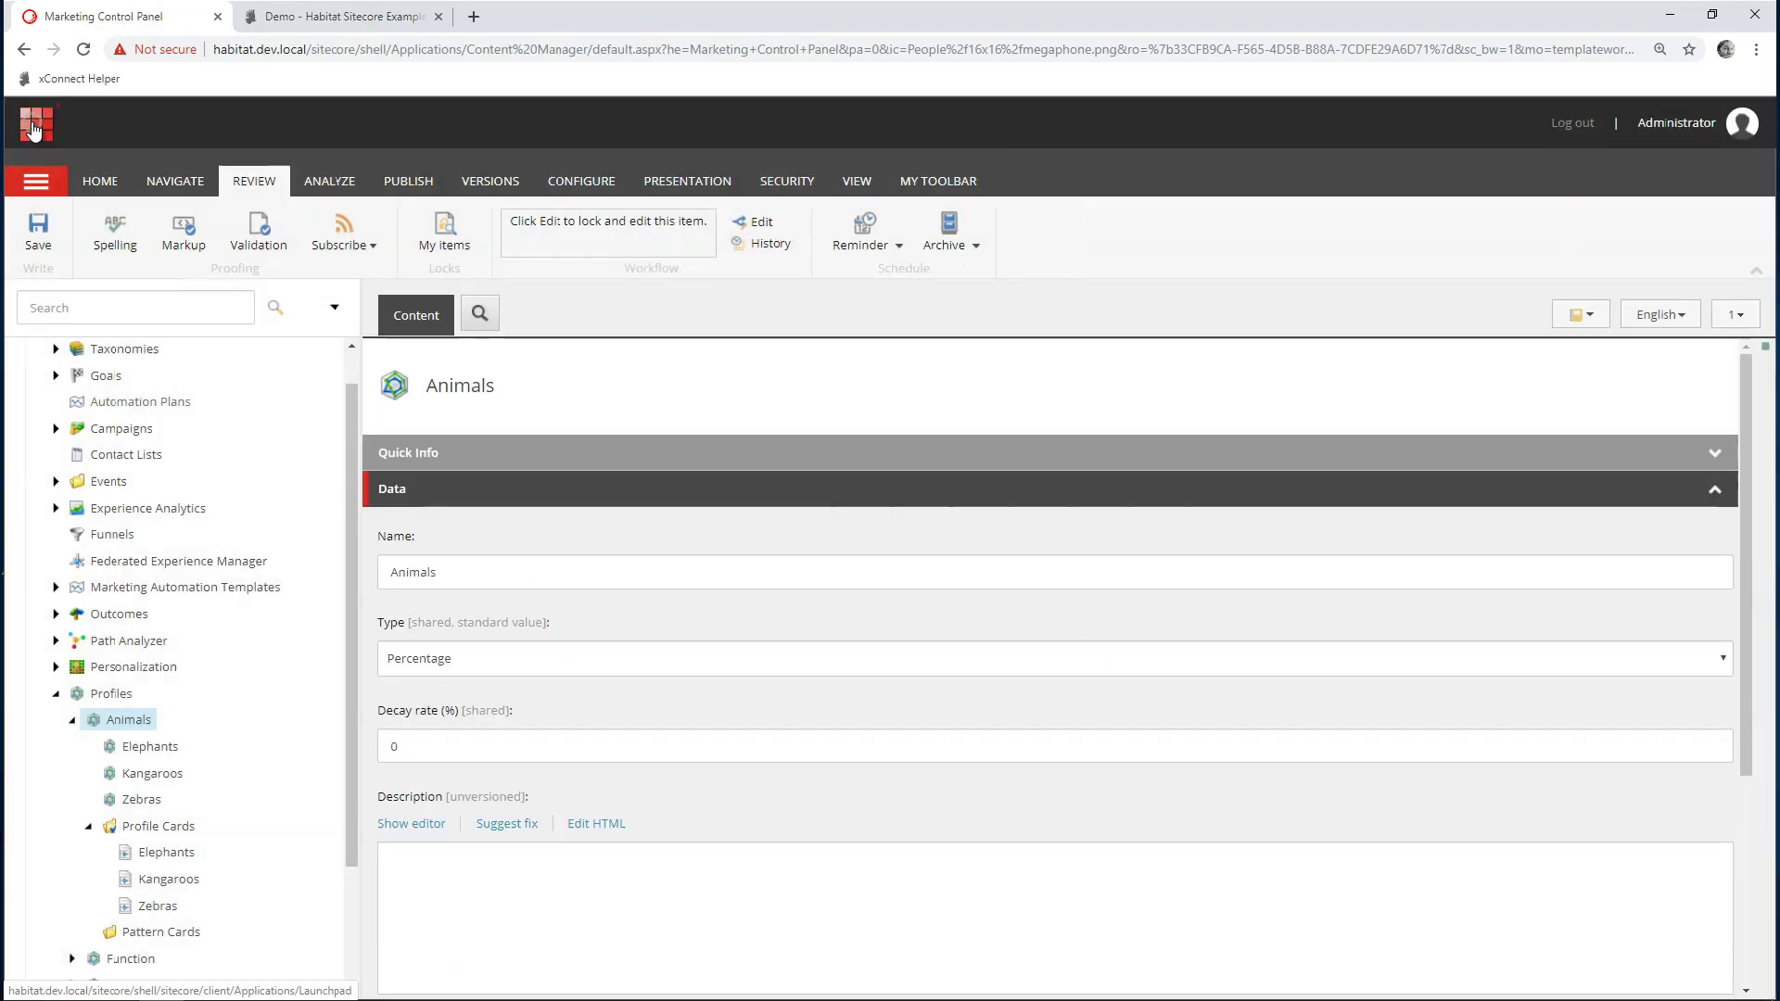
{"action": "left_click", "coordinate": [33, 129]}
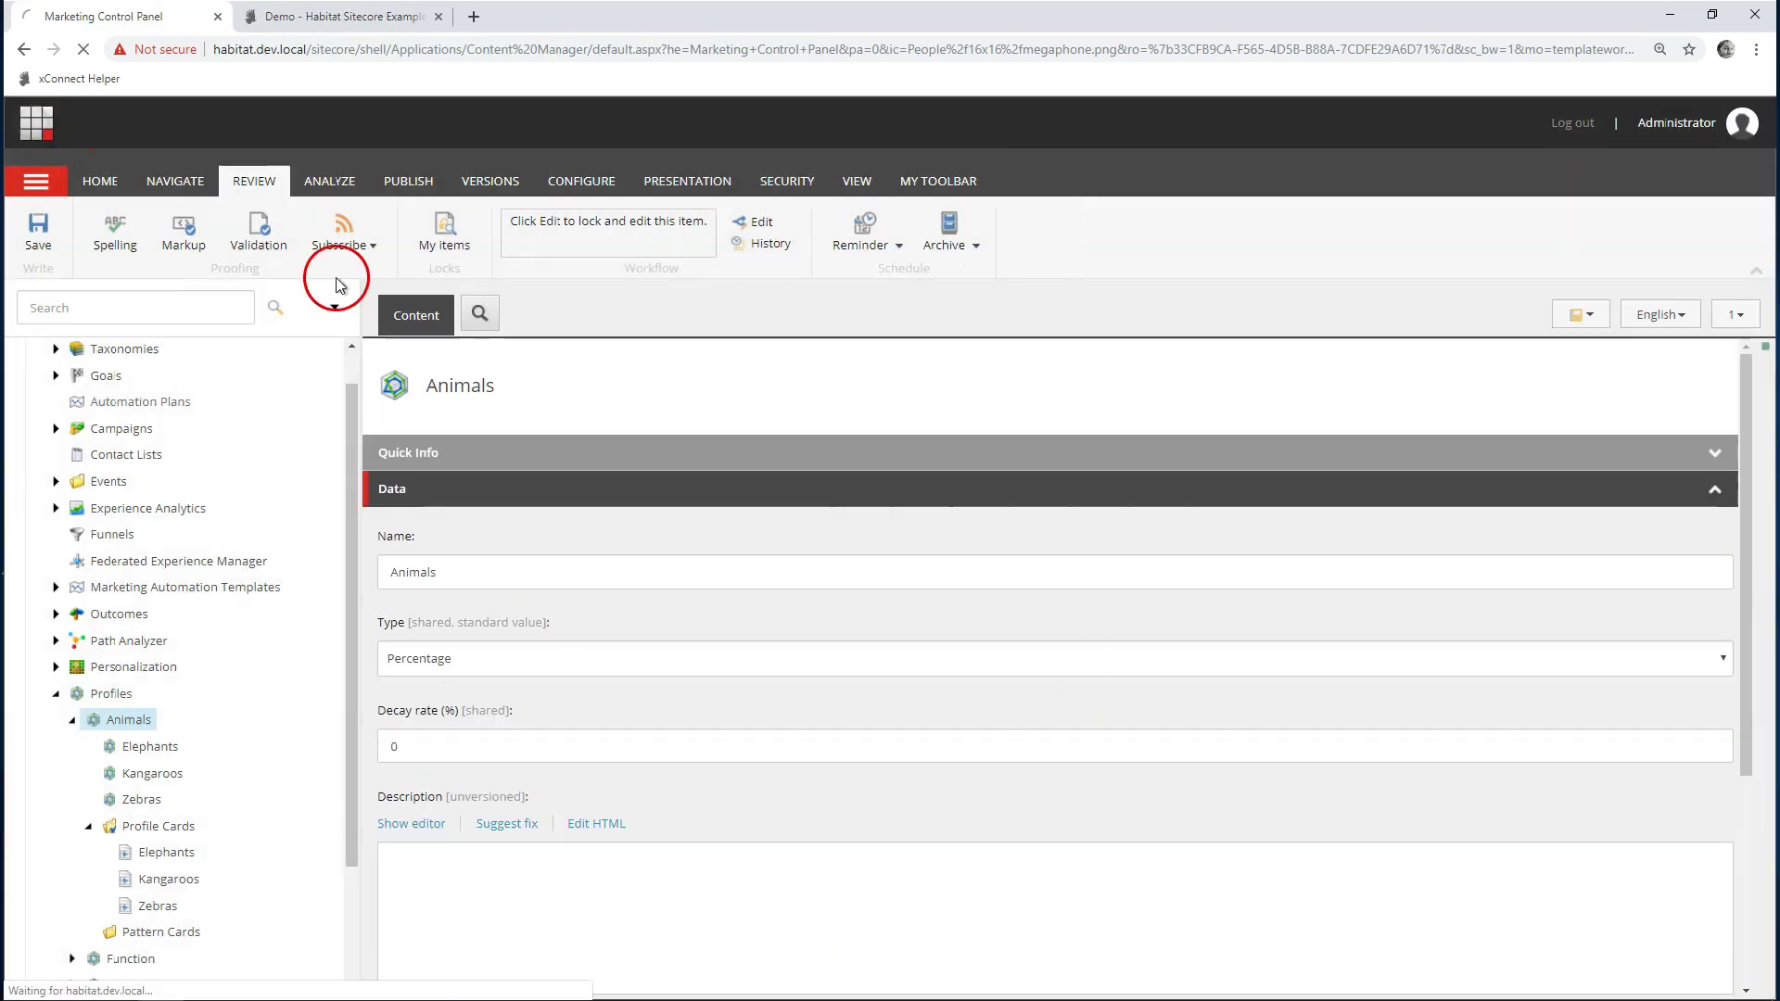
Step: In the Content Editor, open the Elephants demo page under Habitat Home
{"action": "left_click", "coordinate": [527, 370]}
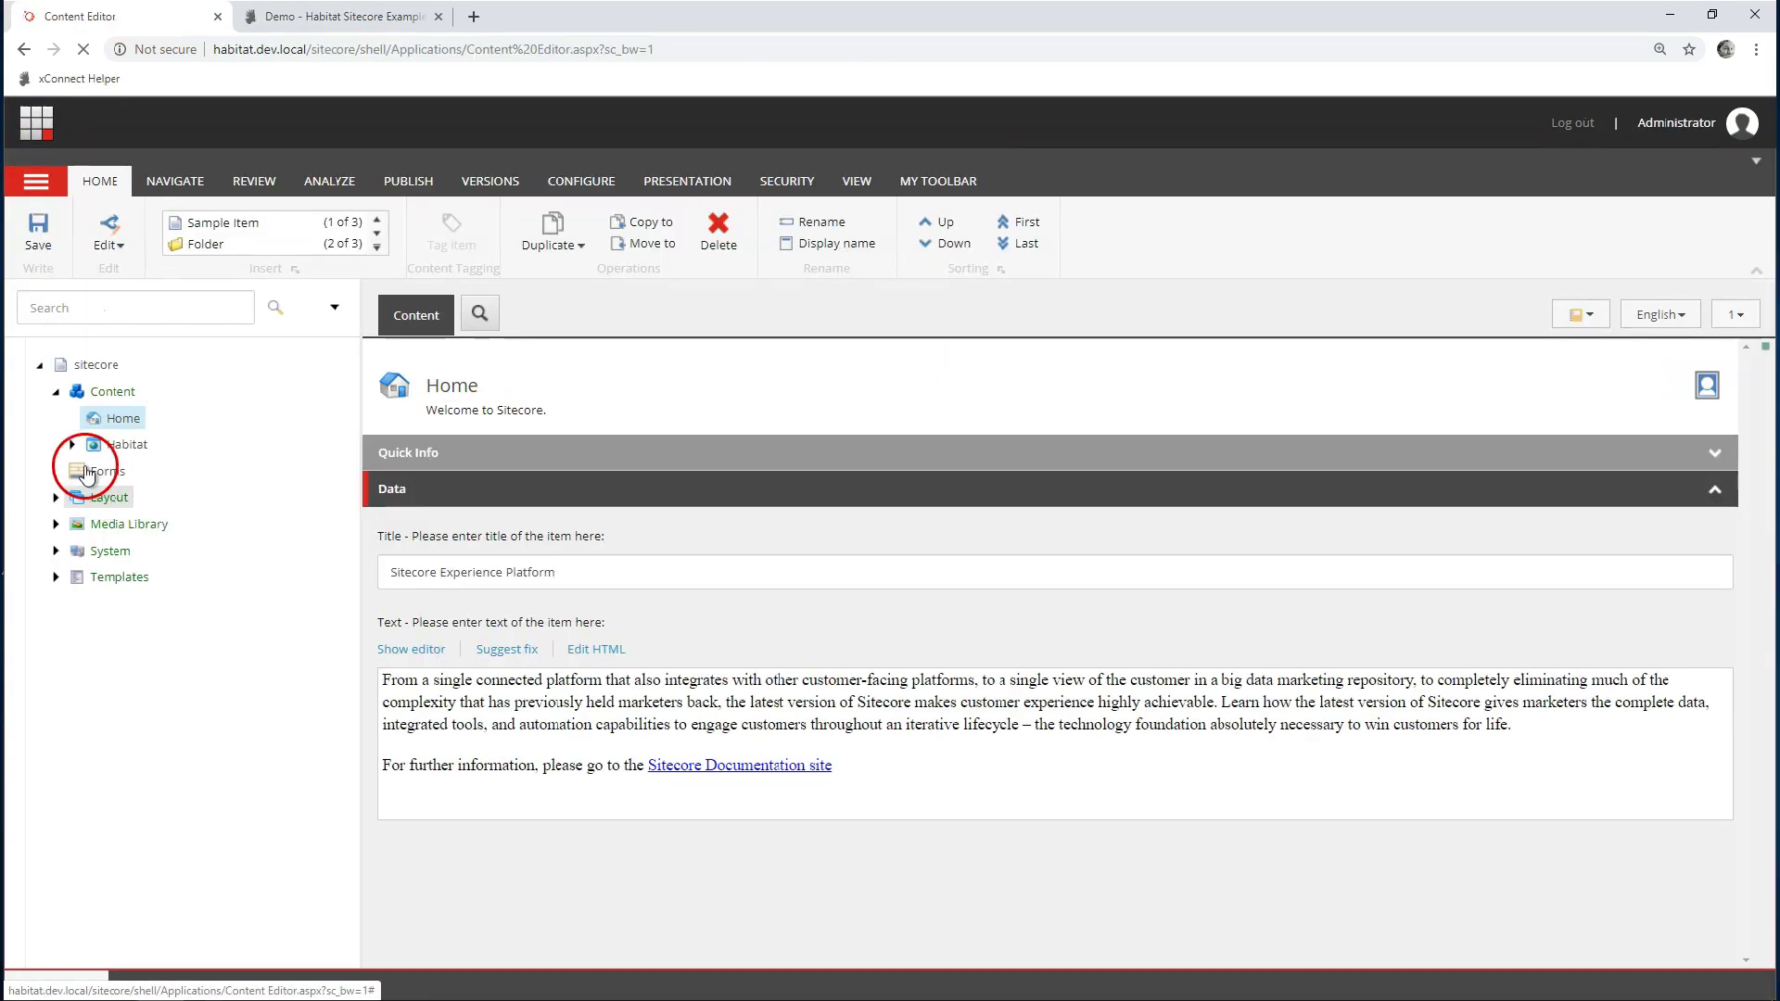
{"action": "left_click", "coordinate": [73, 444]}
{"action": "left_click", "coordinate": [88, 471]}
{"action": "left_click", "coordinate": [105, 552]}
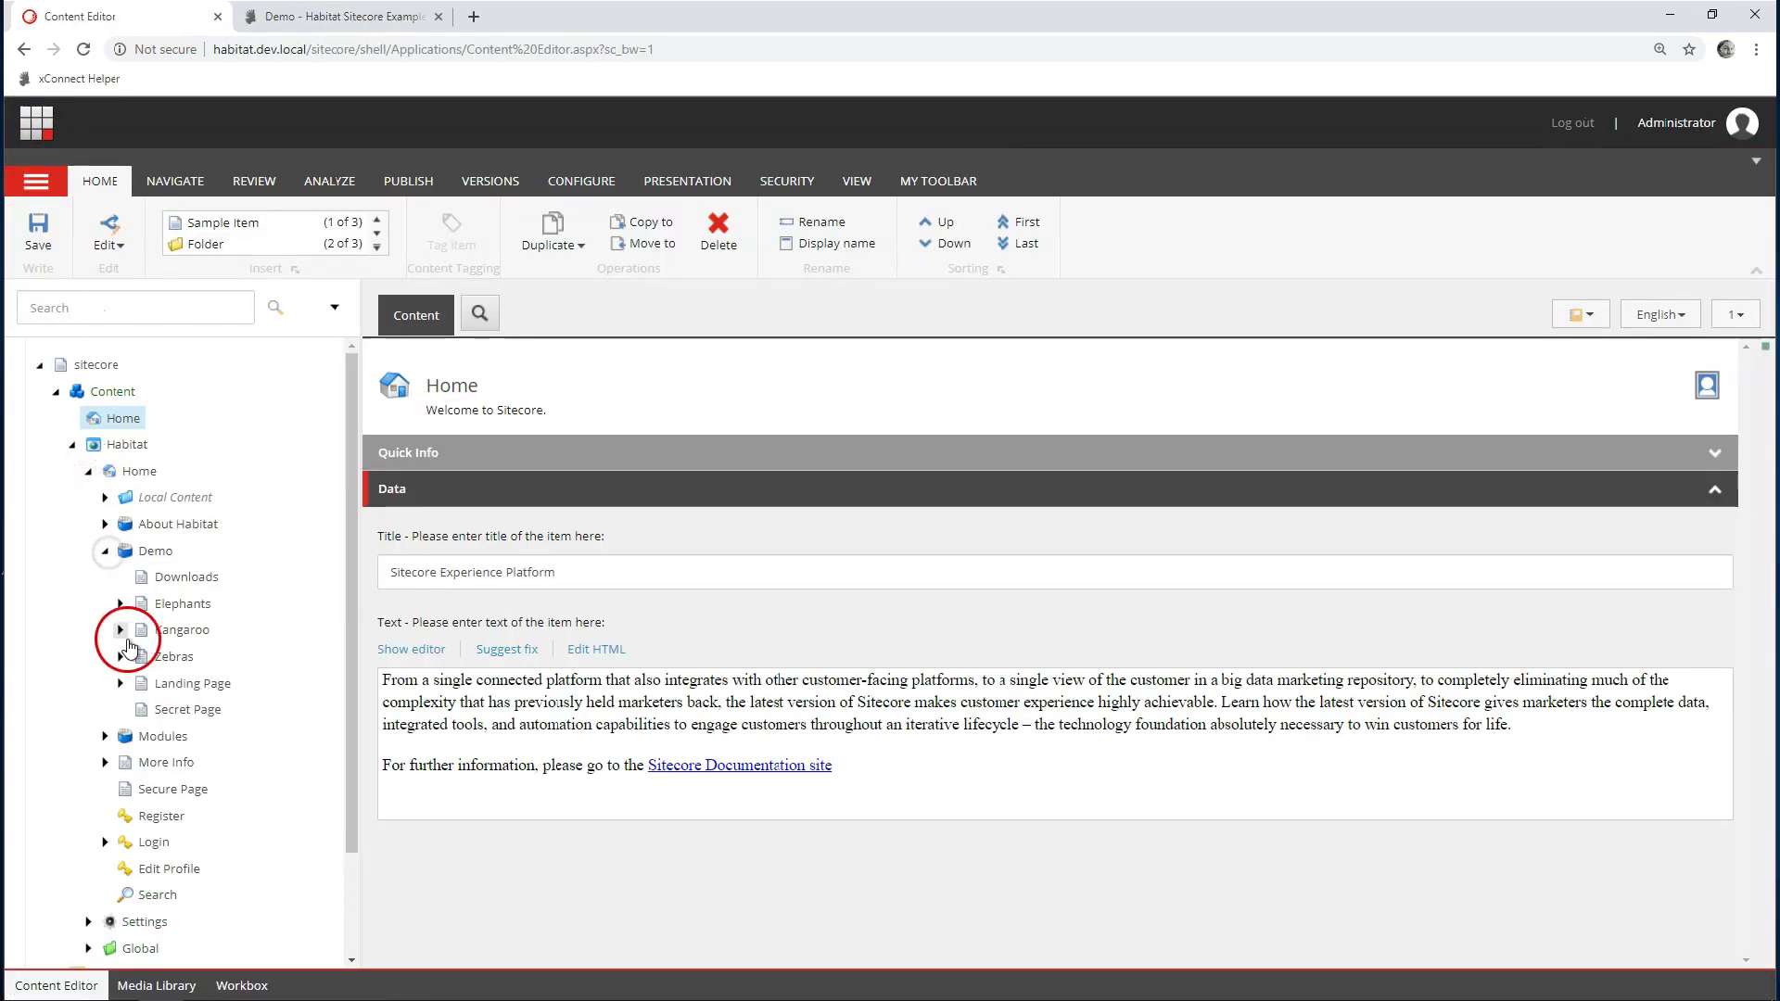
{"action": "left_click", "coordinate": [176, 604]}
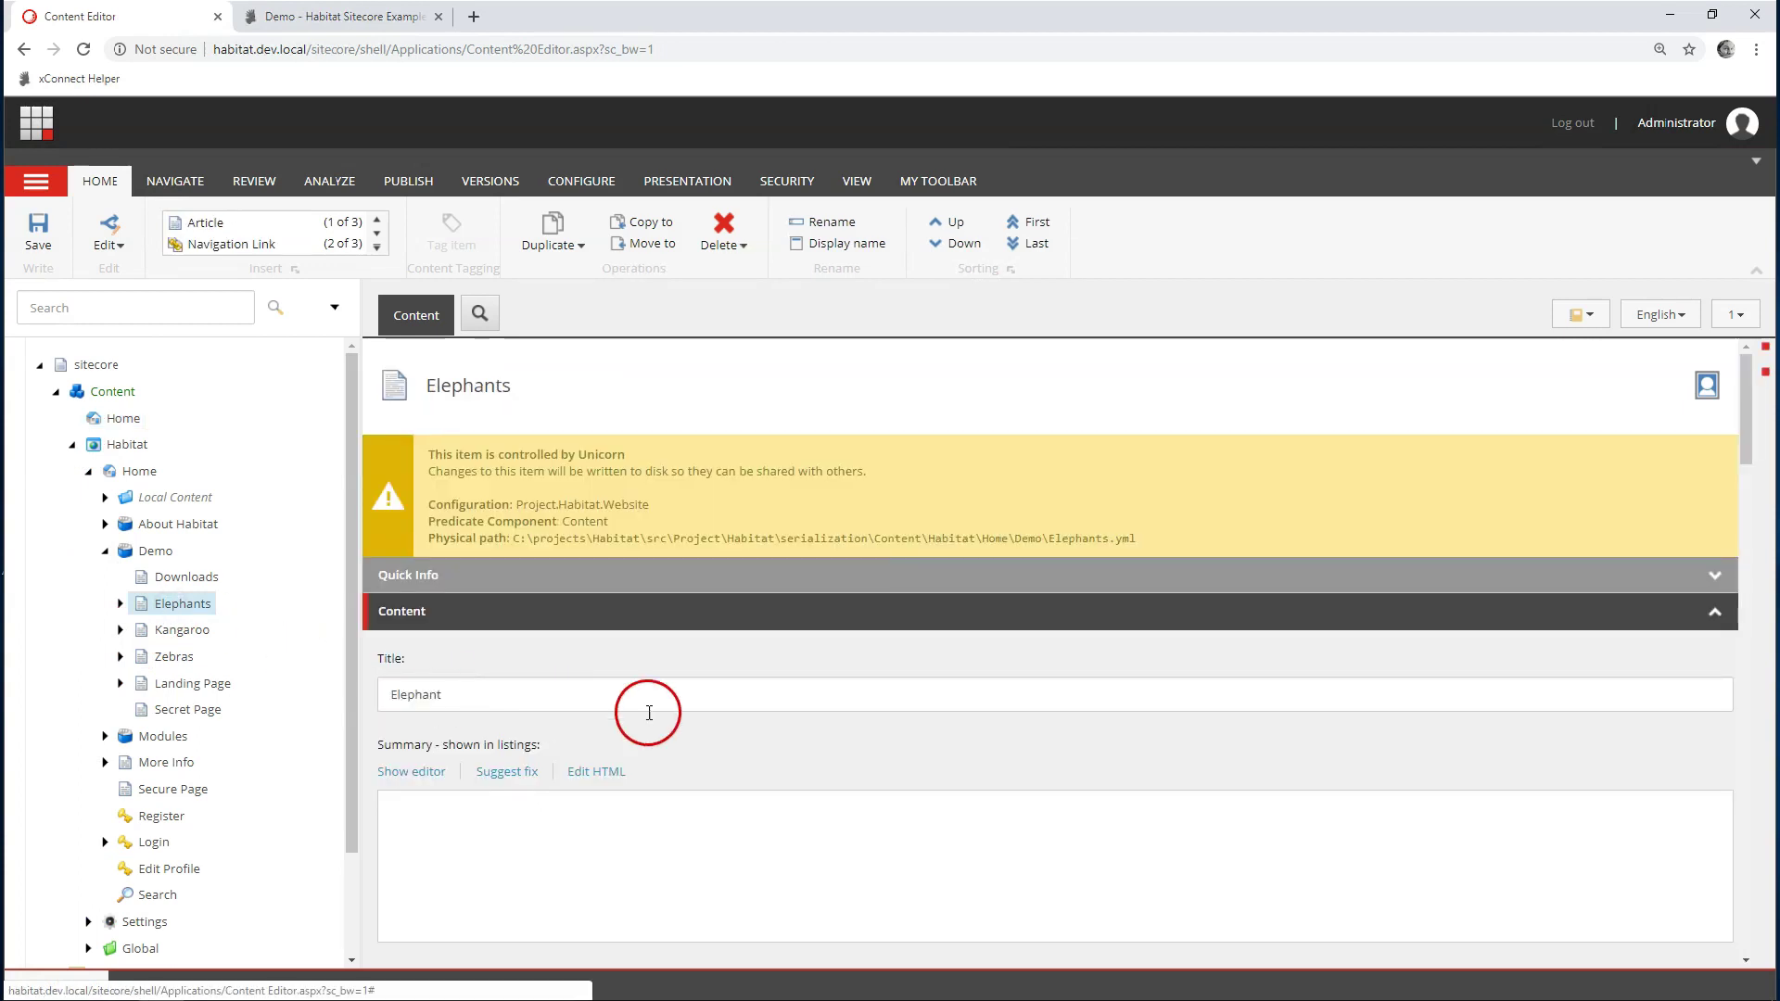
Step: Assign the Elephants profile card to the Elephants page for the Animals profile
{"action": "left_click", "coordinate": [1708, 389]}
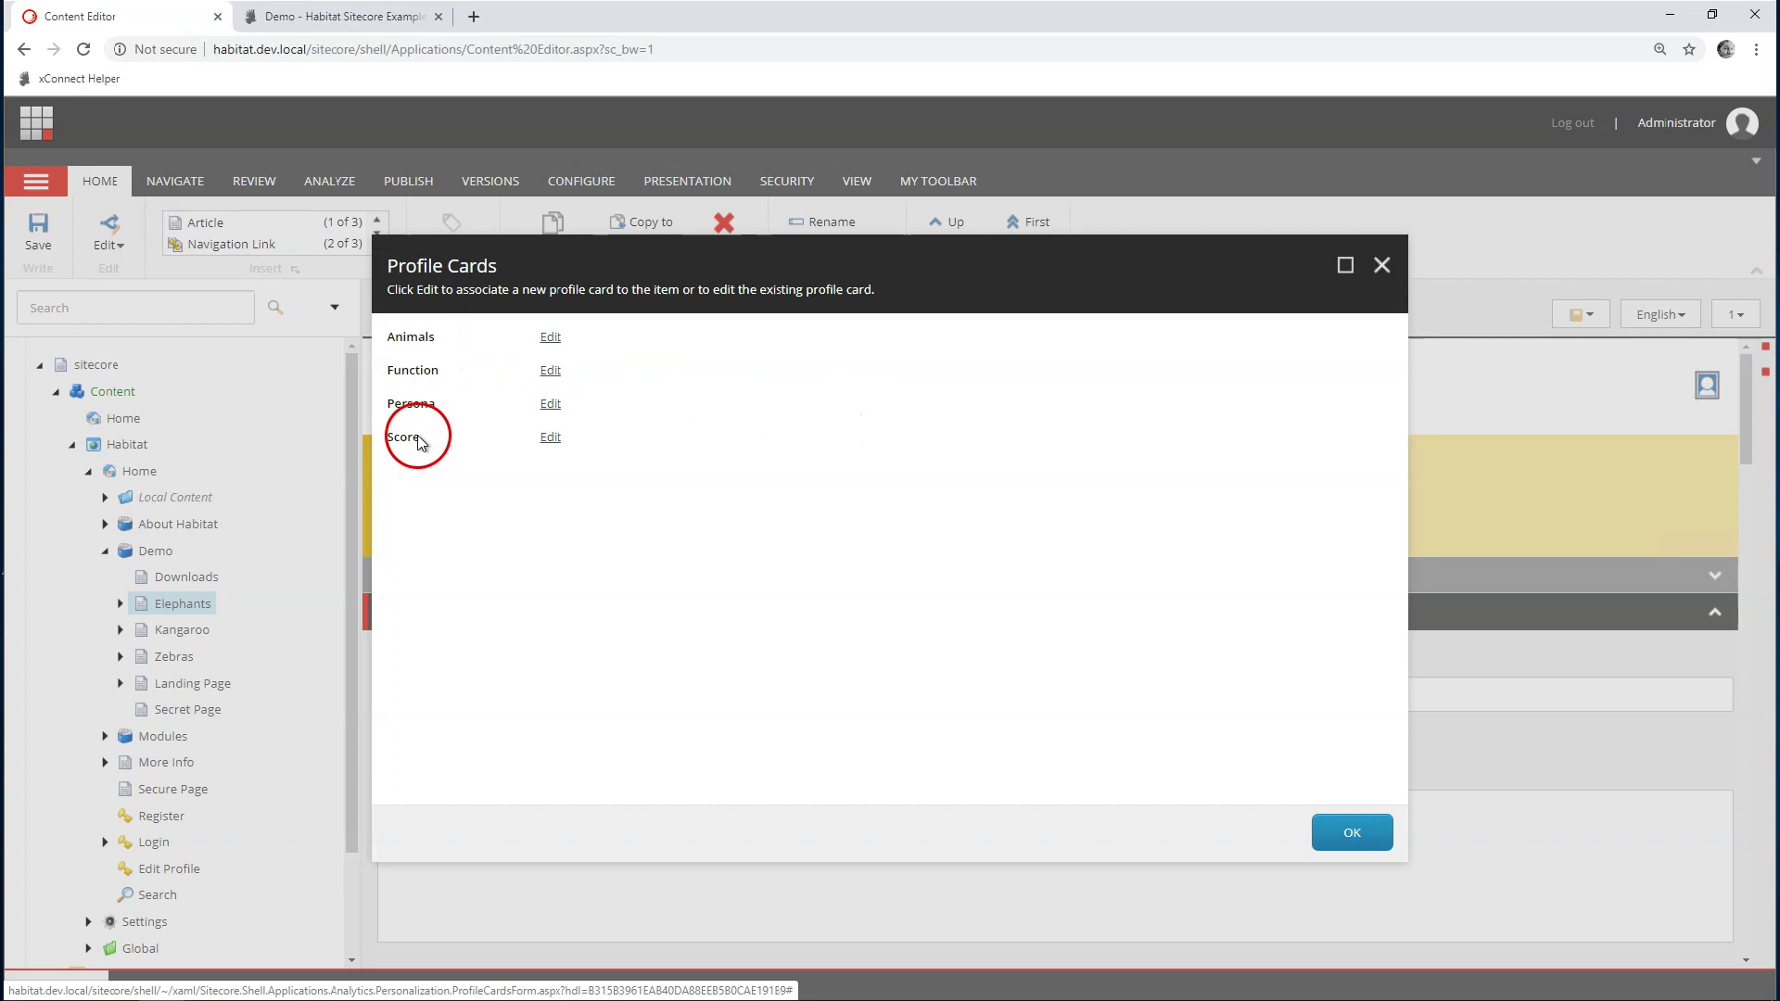
{"action": "left_click", "coordinate": [547, 342]}
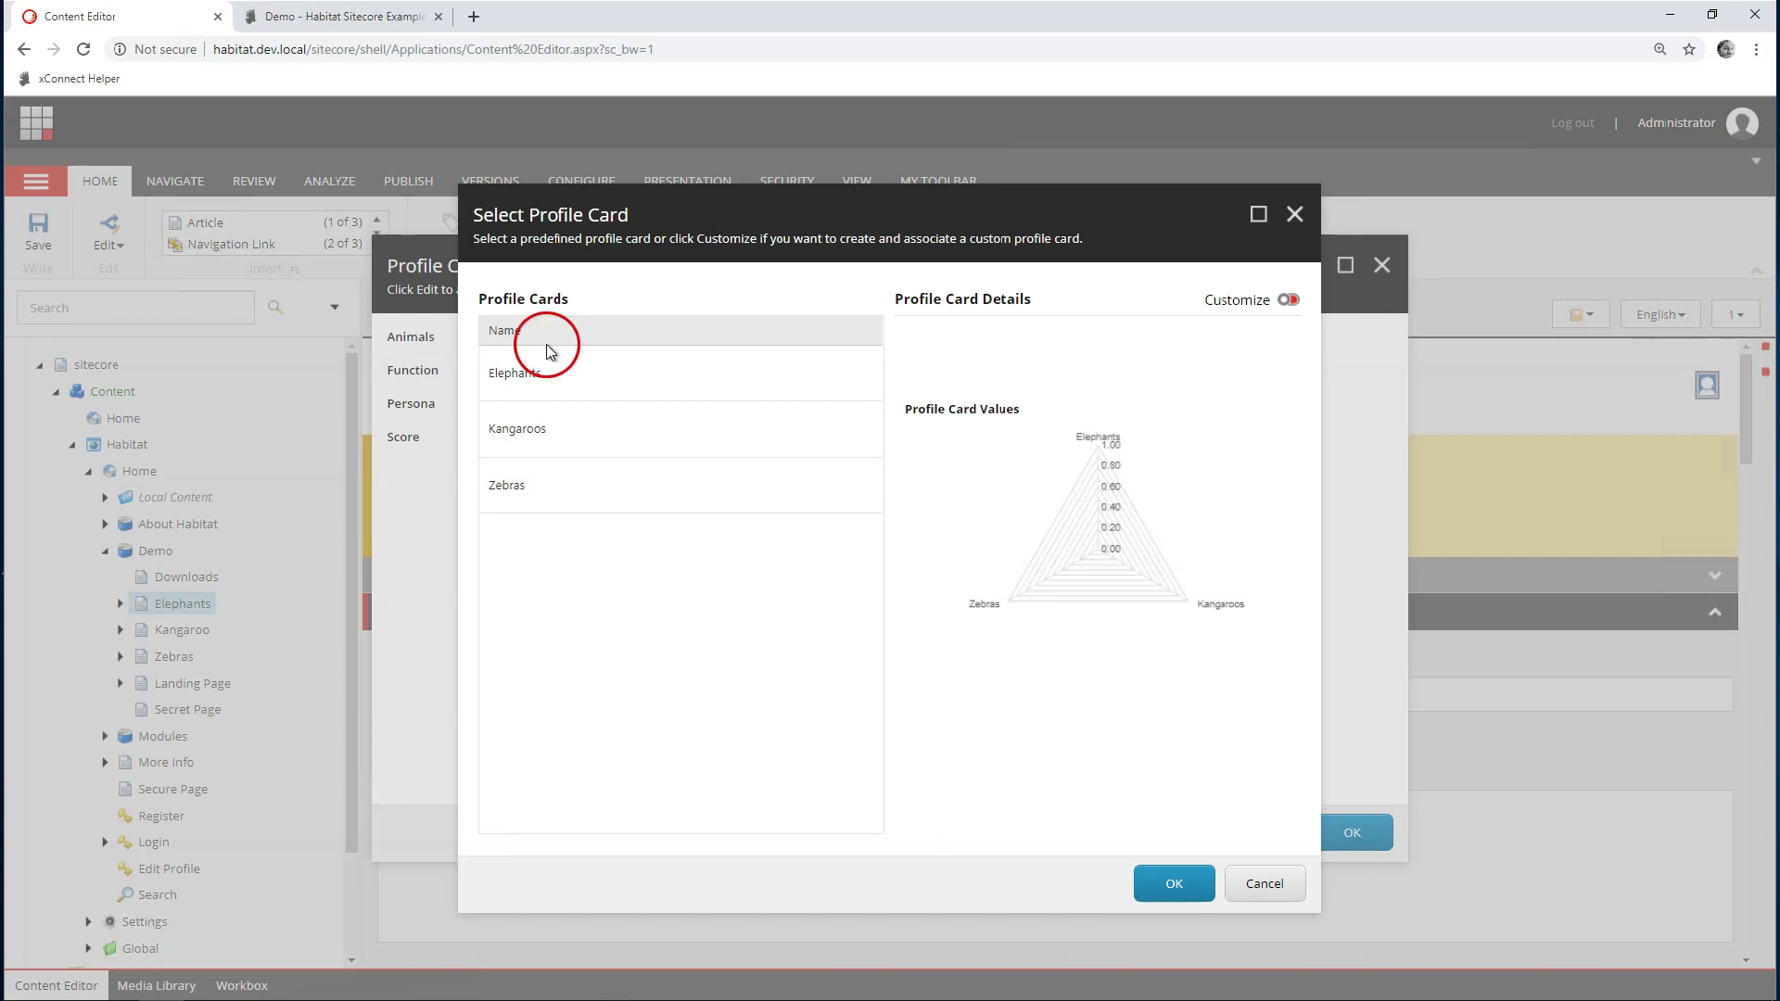
{"action": "left_click", "coordinate": [548, 377]}
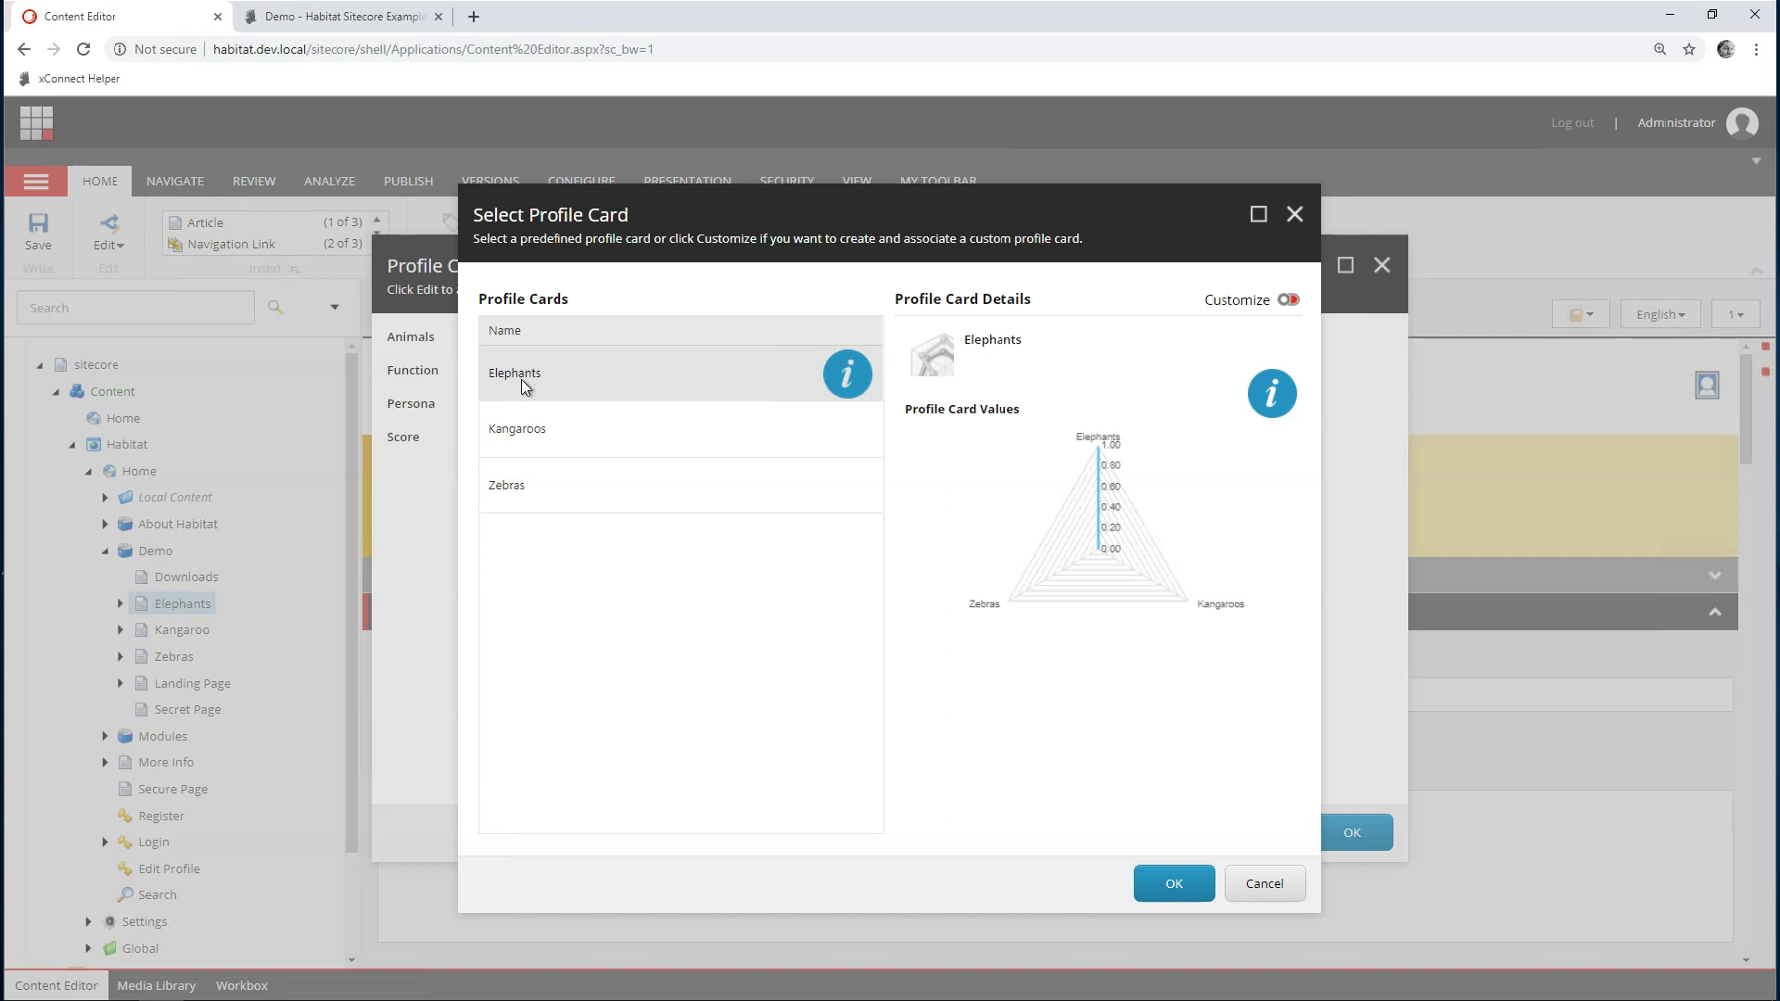
{"action": "left_click", "coordinate": [473, 376]}
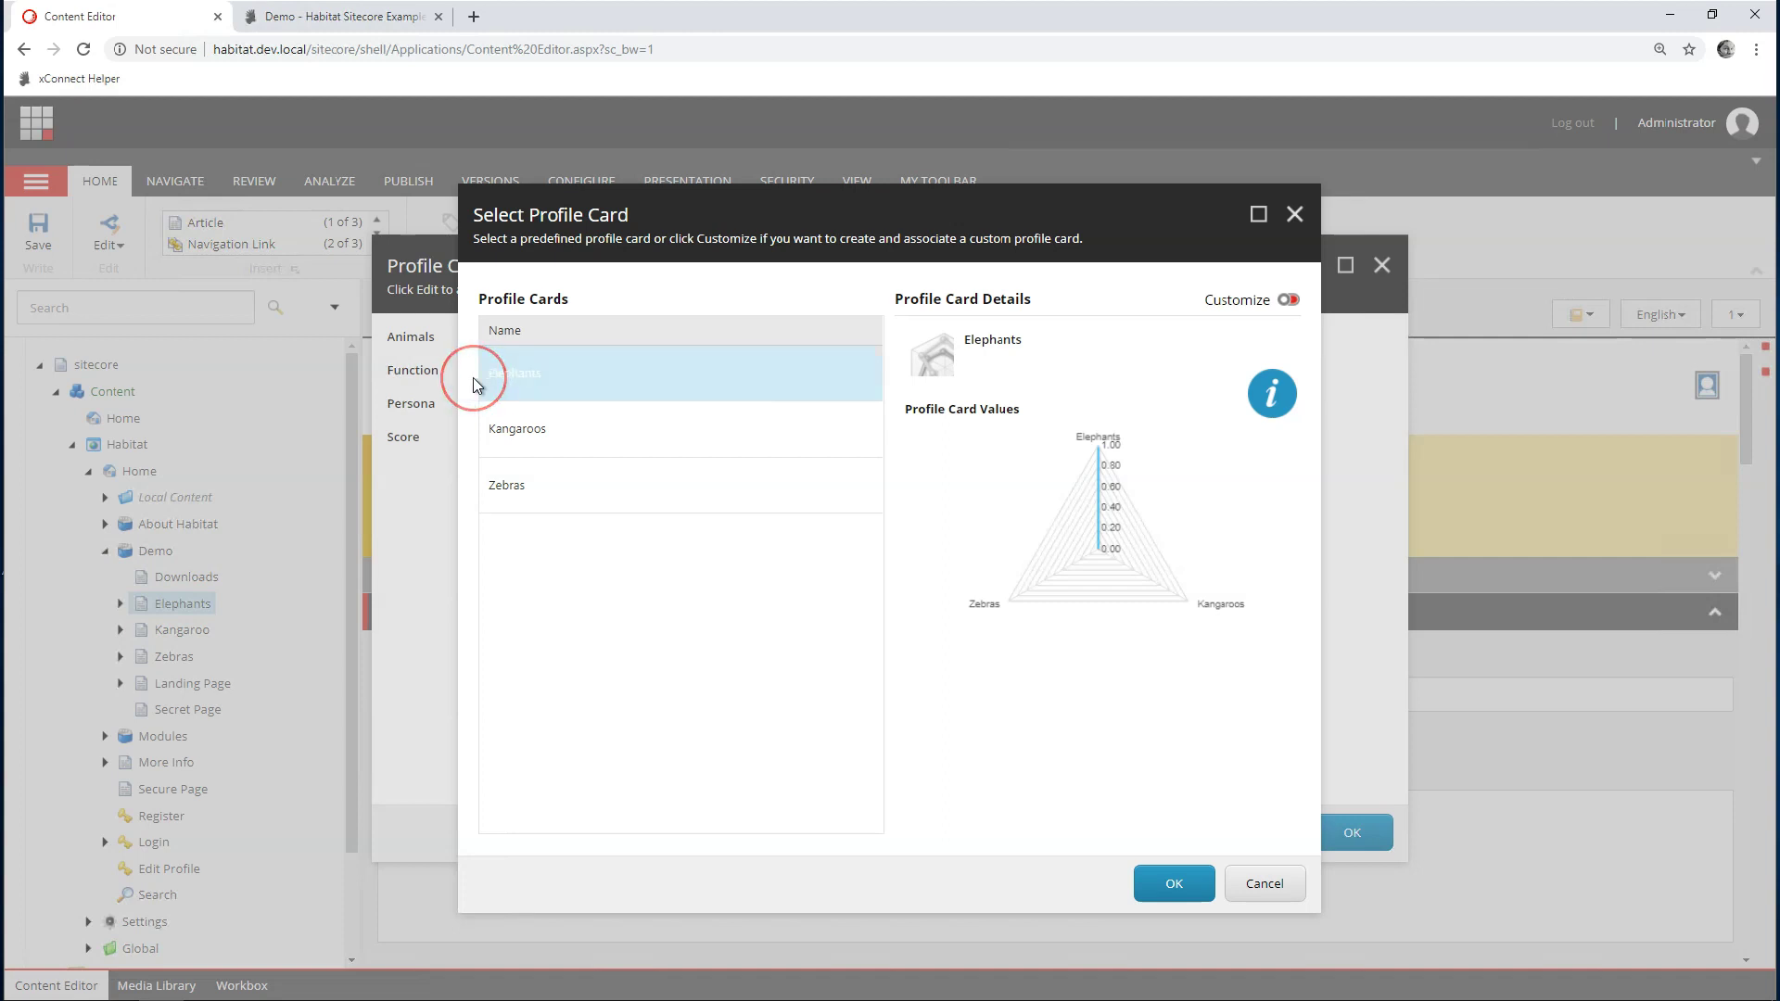
{"action": "left_click", "coordinate": [515, 377]}
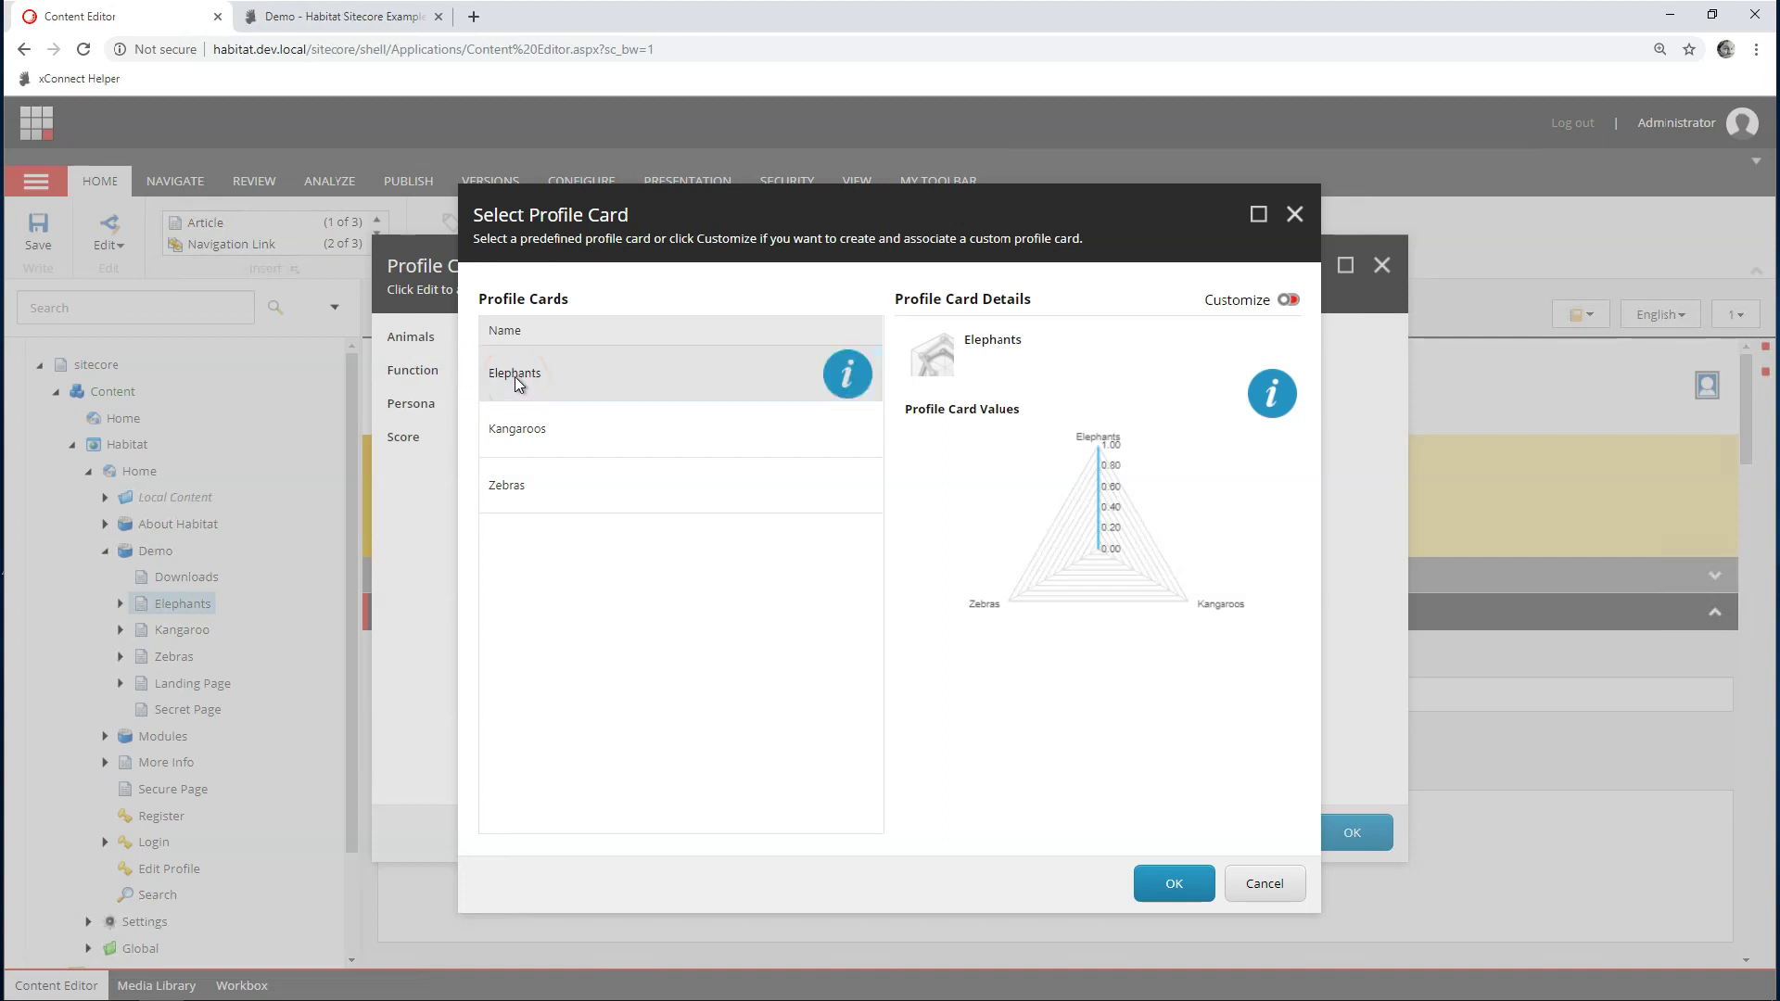
{"action": "left_click", "coordinate": [1176, 884]}
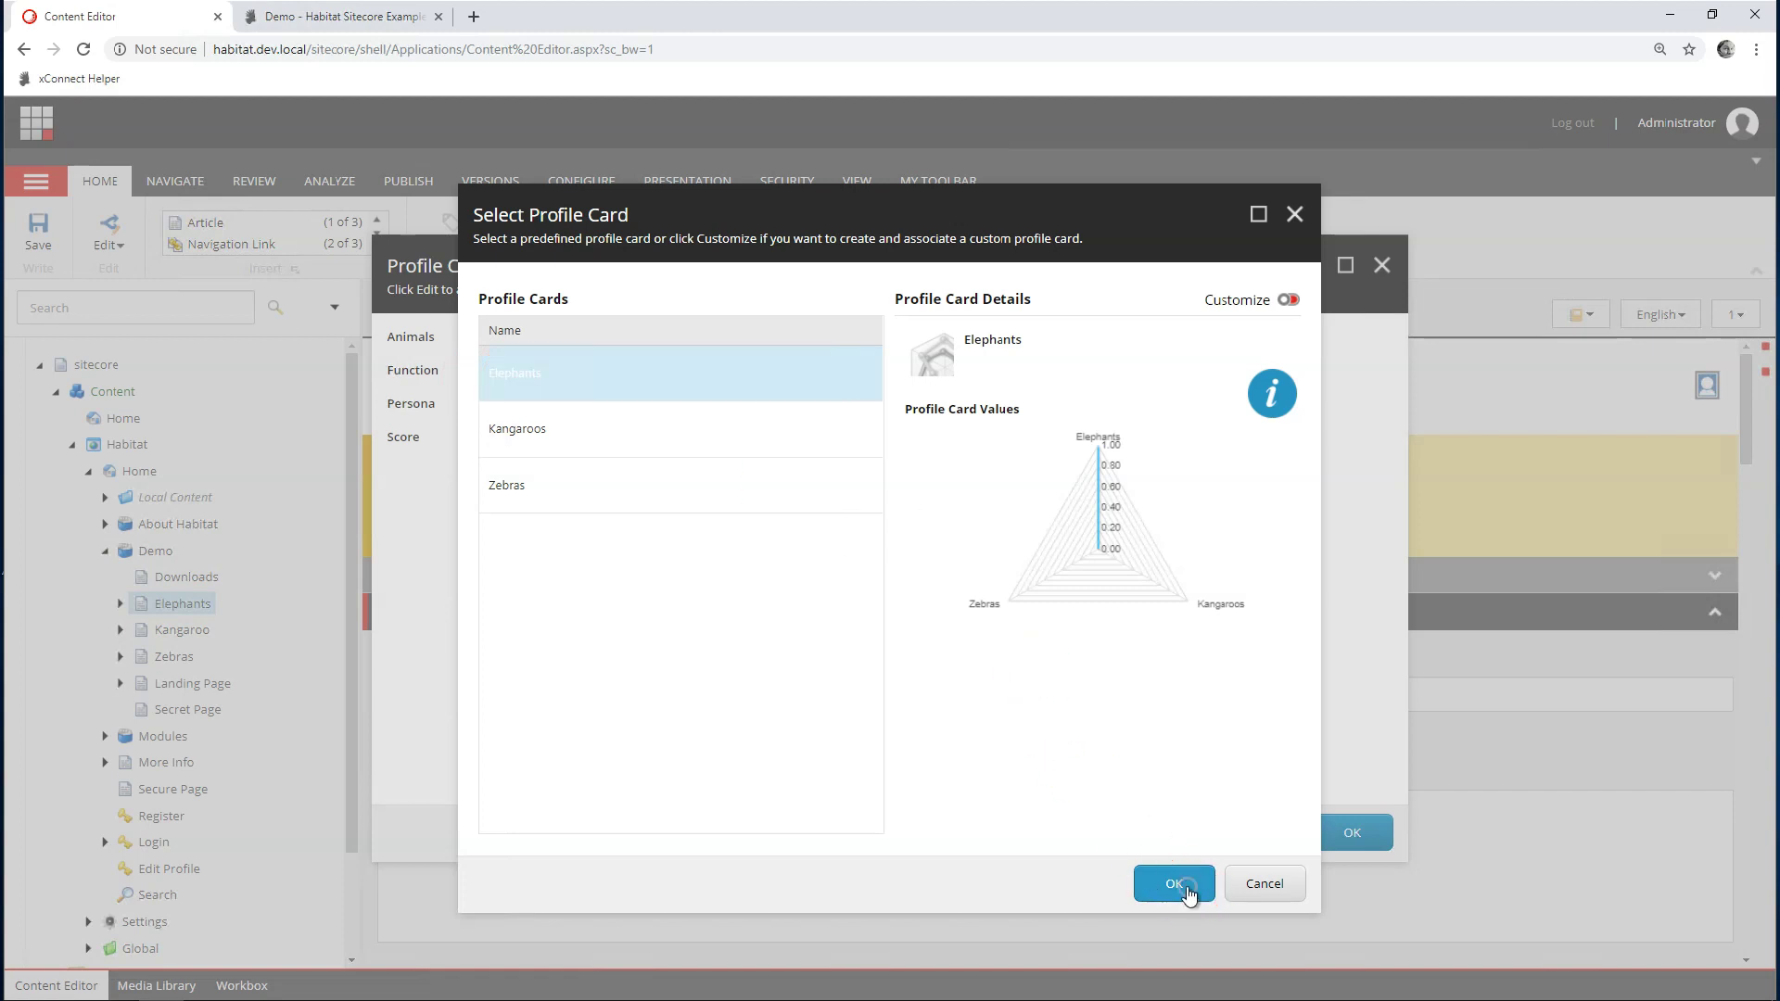
{"action": "left_click", "coordinate": [1353, 832]}
{"action": "left_click", "coordinate": [182, 630]}
Step: Assign the Kangaroos profile card to the Kangaroo page
{"action": "left_click", "coordinate": [1707, 386]}
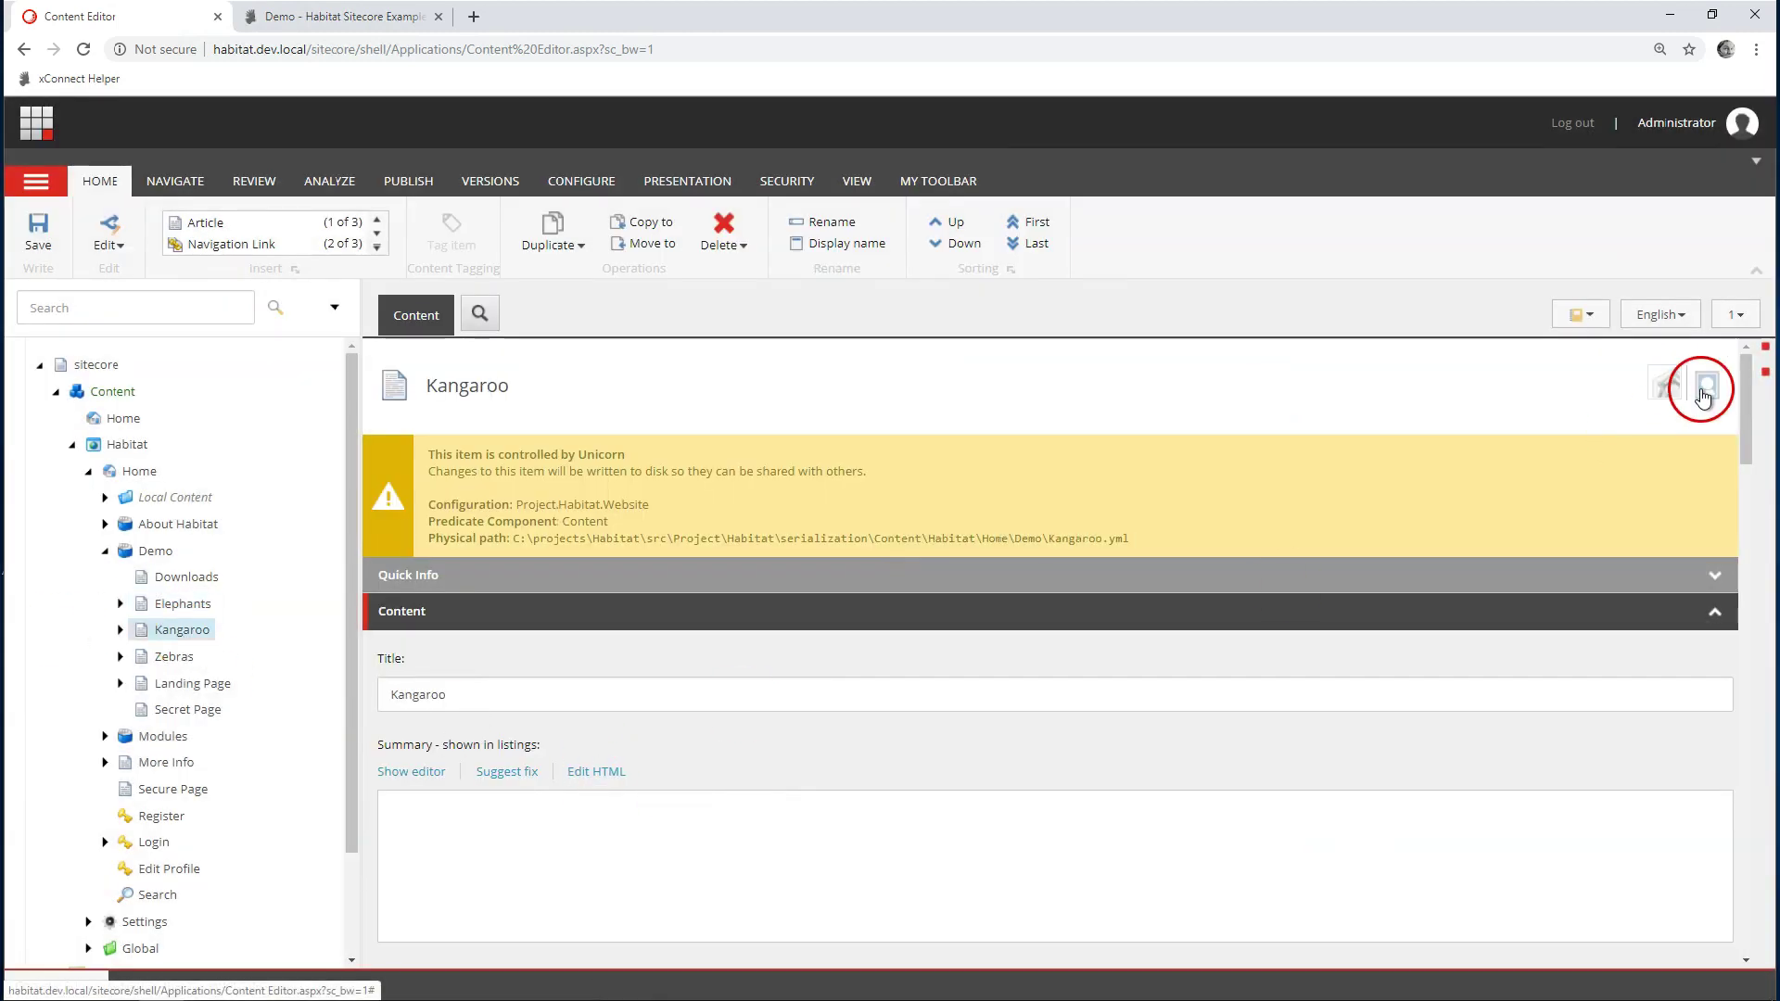
{"action": "left_click", "coordinate": [550, 337]}
{"action": "left_click", "coordinate": [576, 429]}
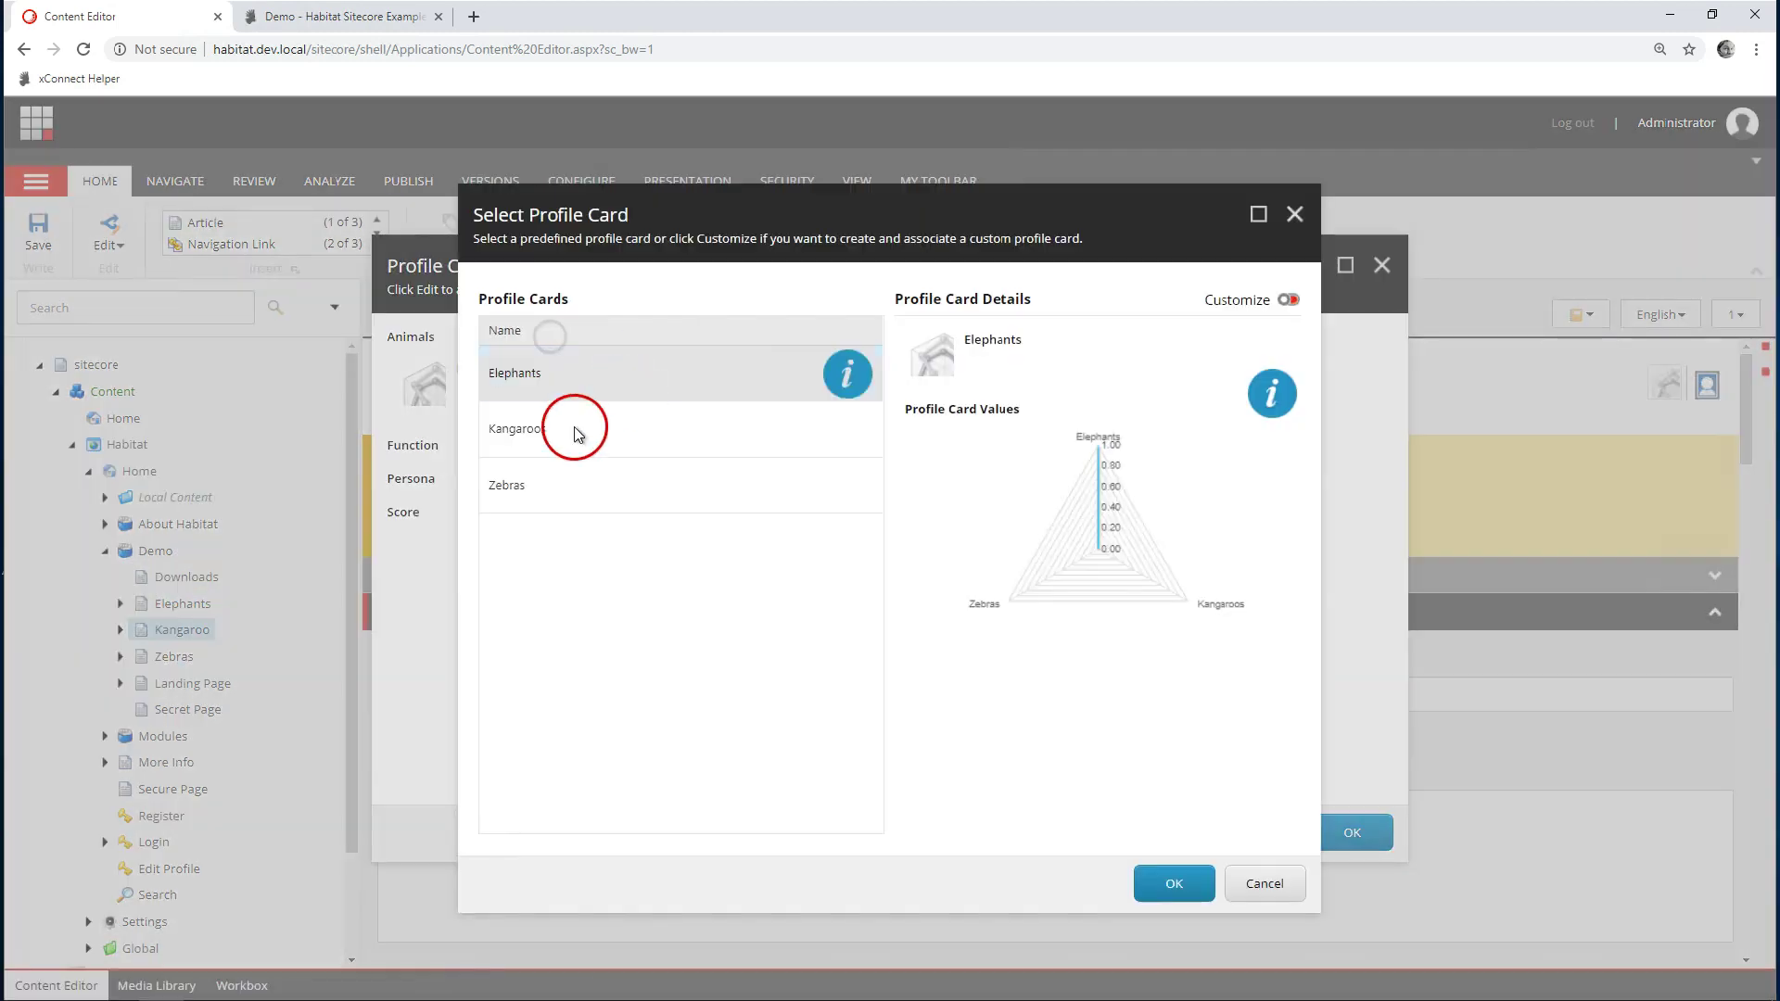
{"action": "left_click", "coordinate": [1196, 881]}
{"action": "left_click", "coordinate": [1360, 834]}
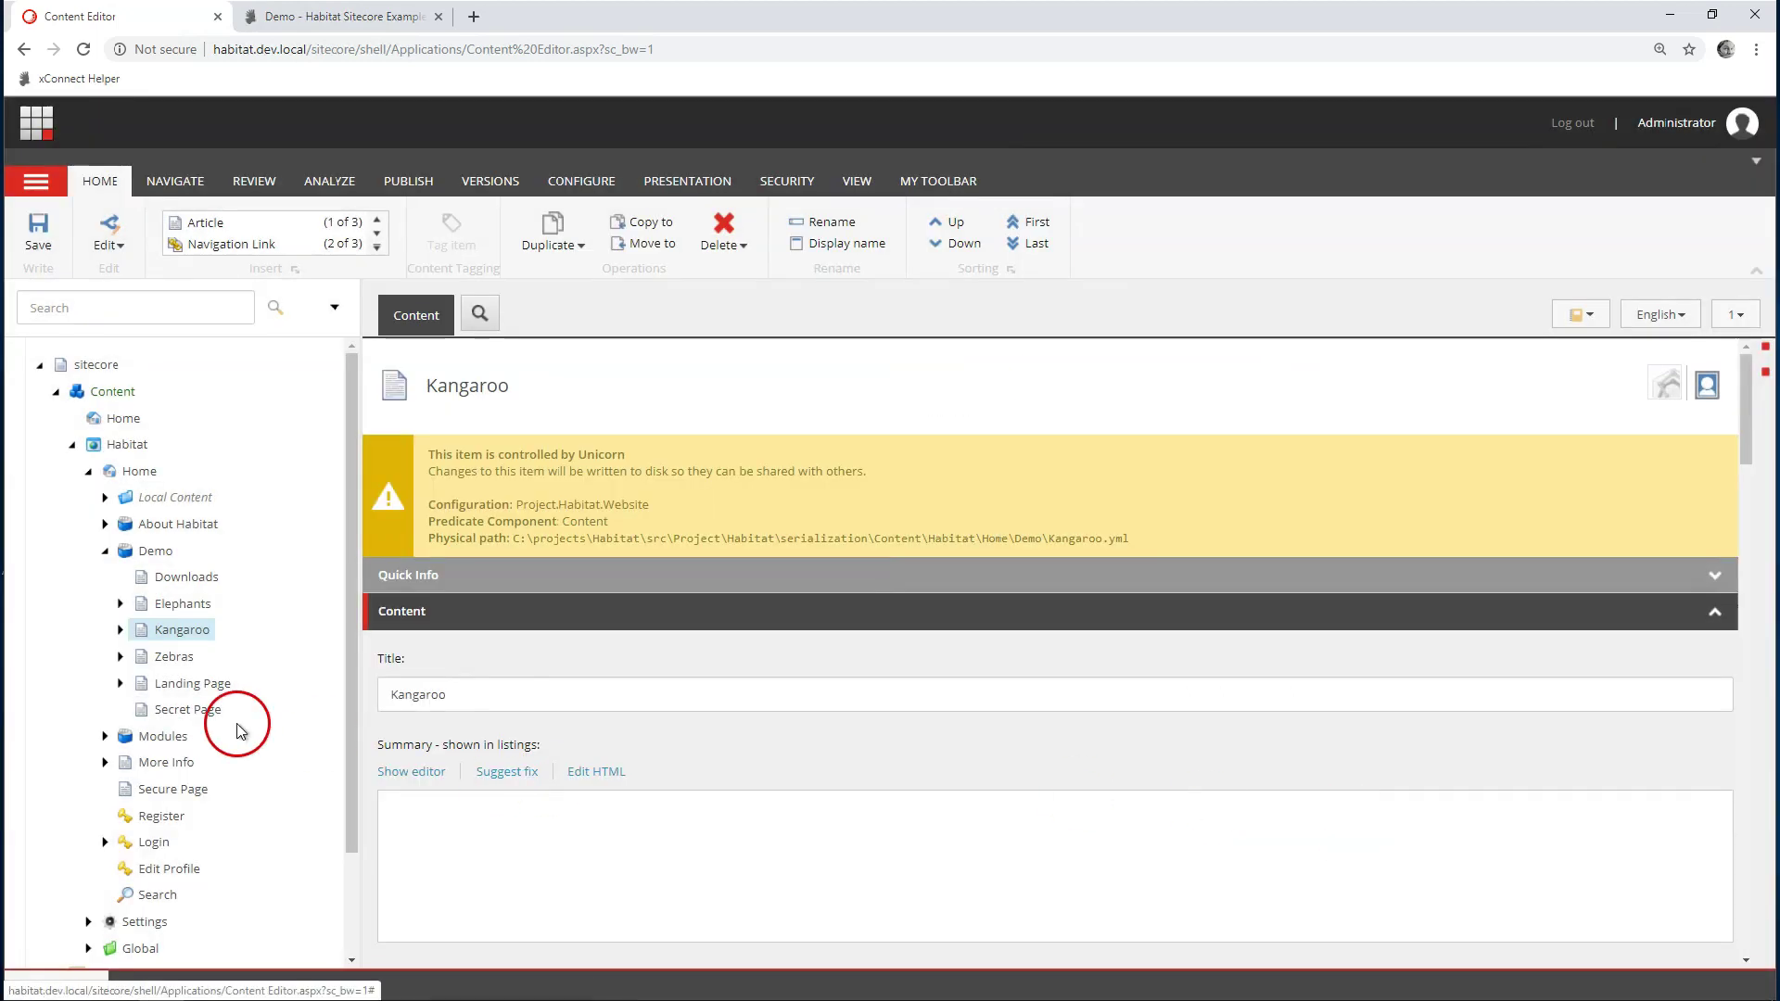
{"action": "key", "text": "Down"}
Step: Assign the Zebras profile card to the Zebras page
{"action": "left_click", "coordinate": [1707, 386]}
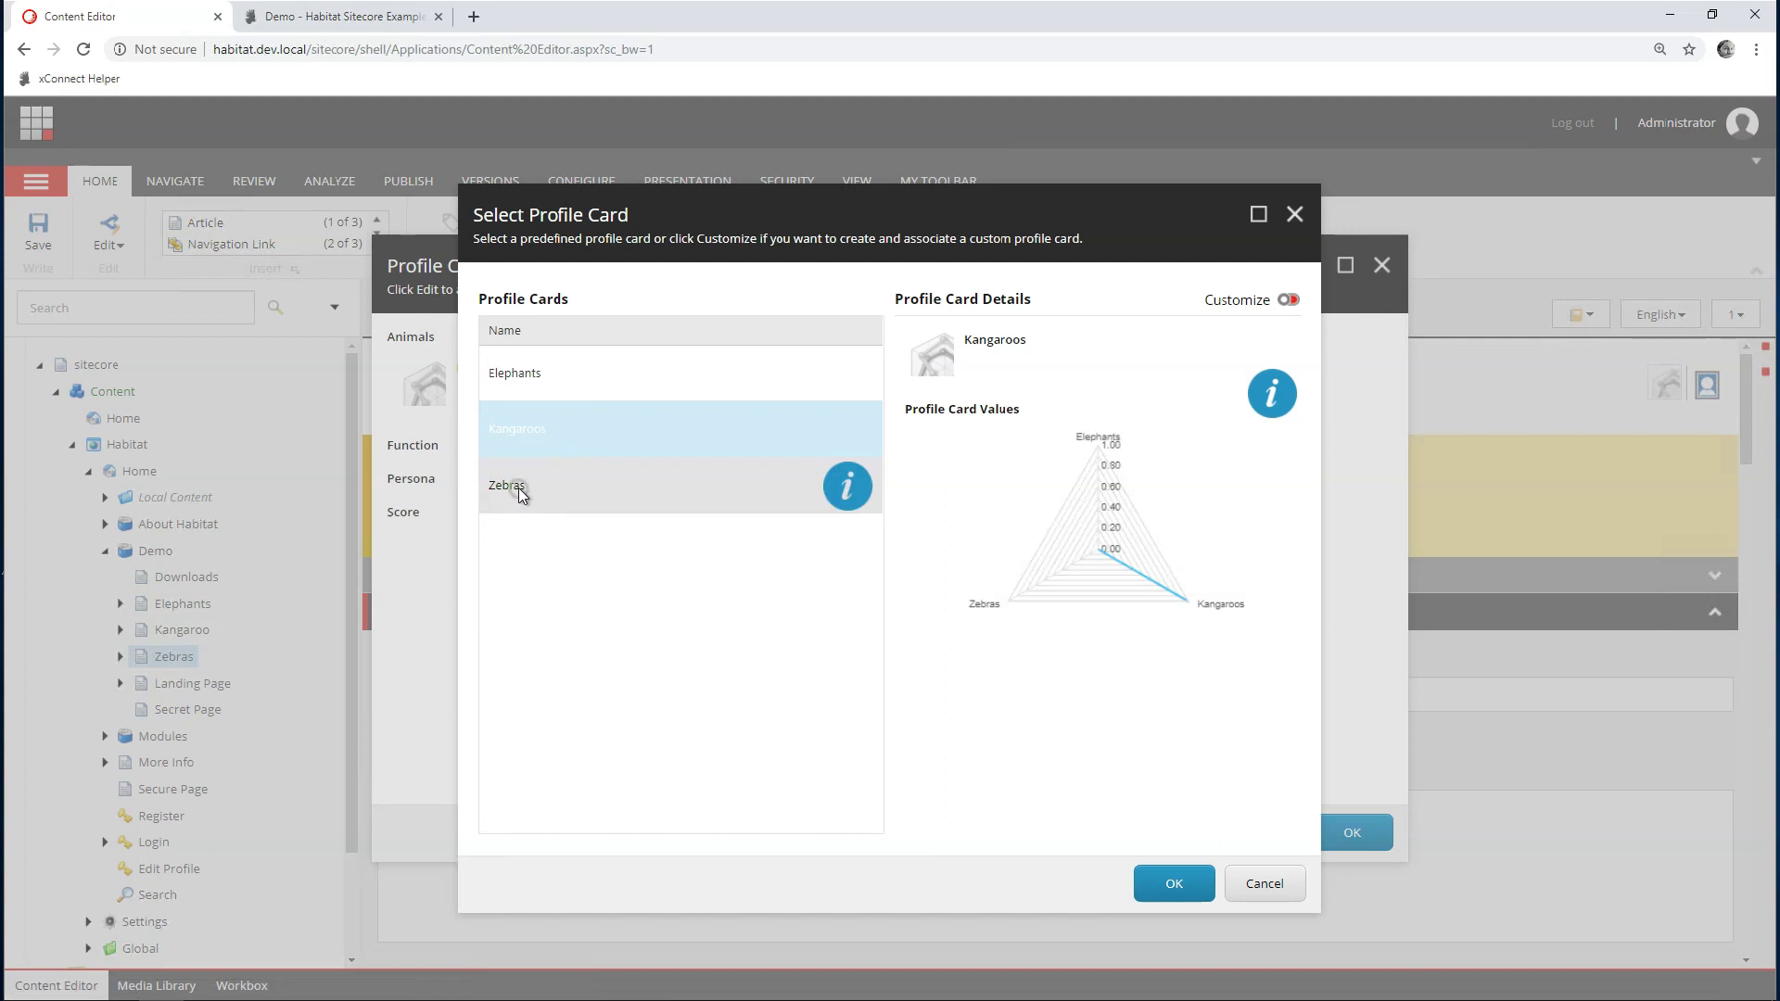
{"action": "left_click", "coordinate": [516, 489]}
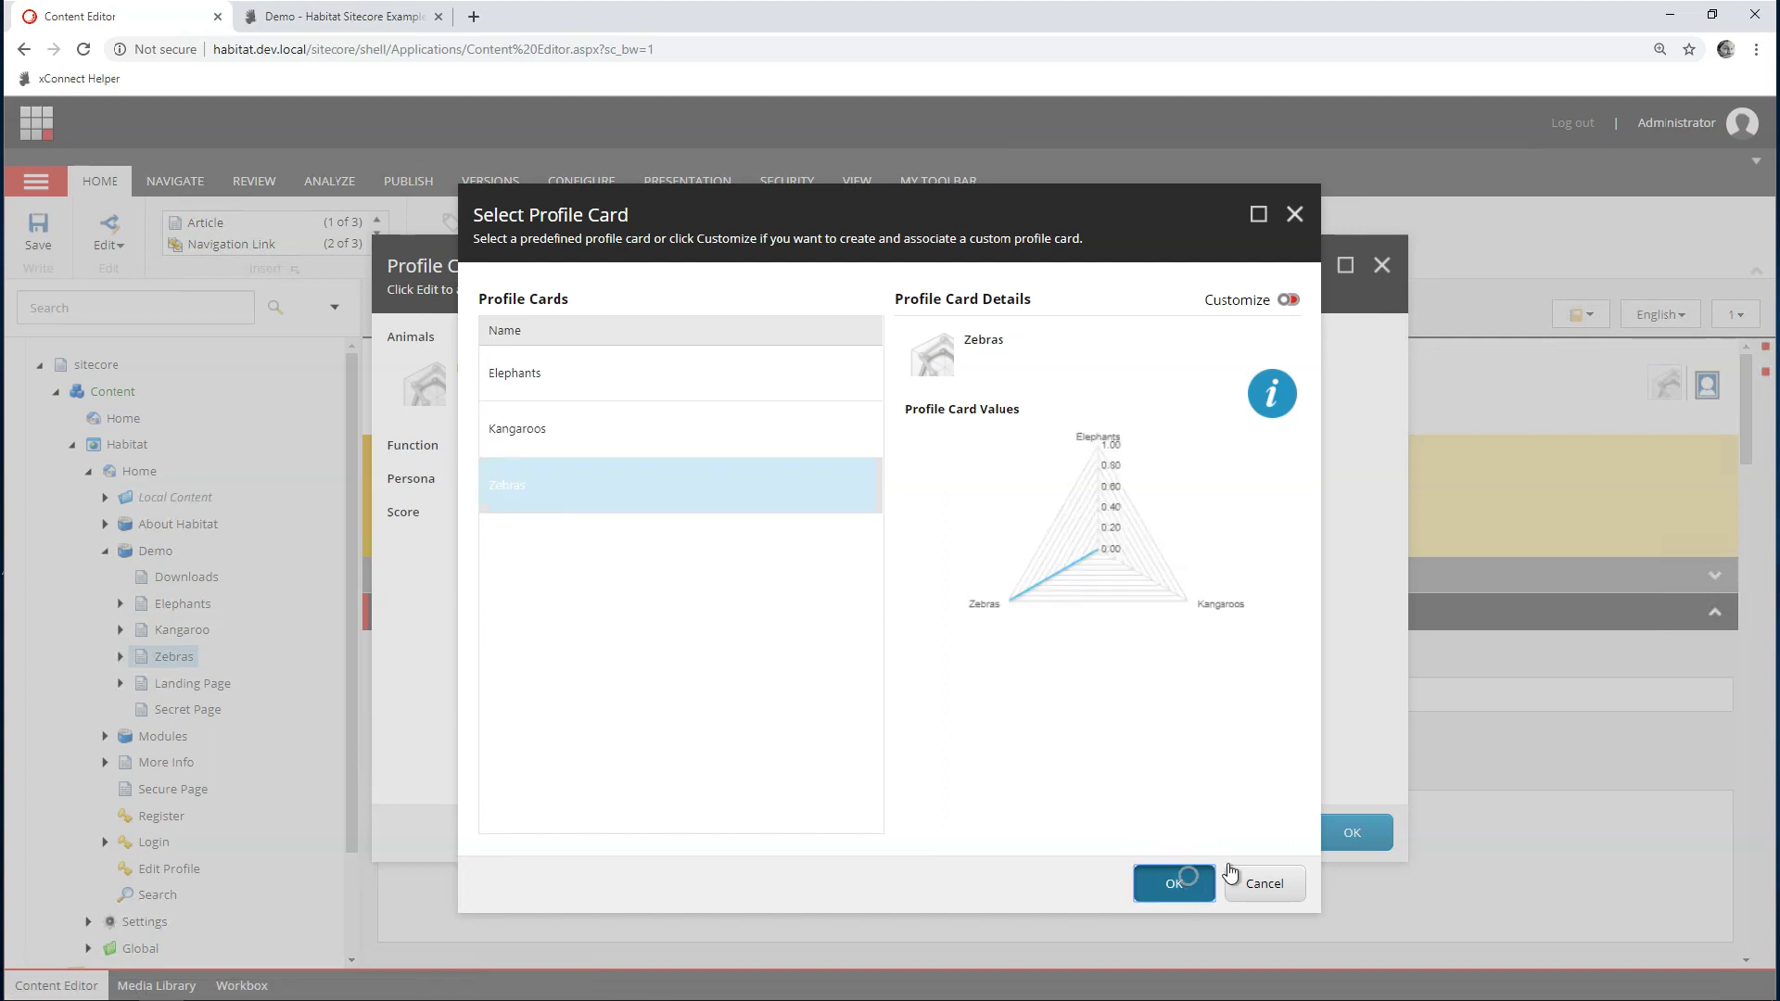
{"action": "left_click", "coordinate": [1197, 881]}
{"action": "left_click", "coordinate": [1353, 833]}
{"action": "left_click", "coordinate": [605, 693]}
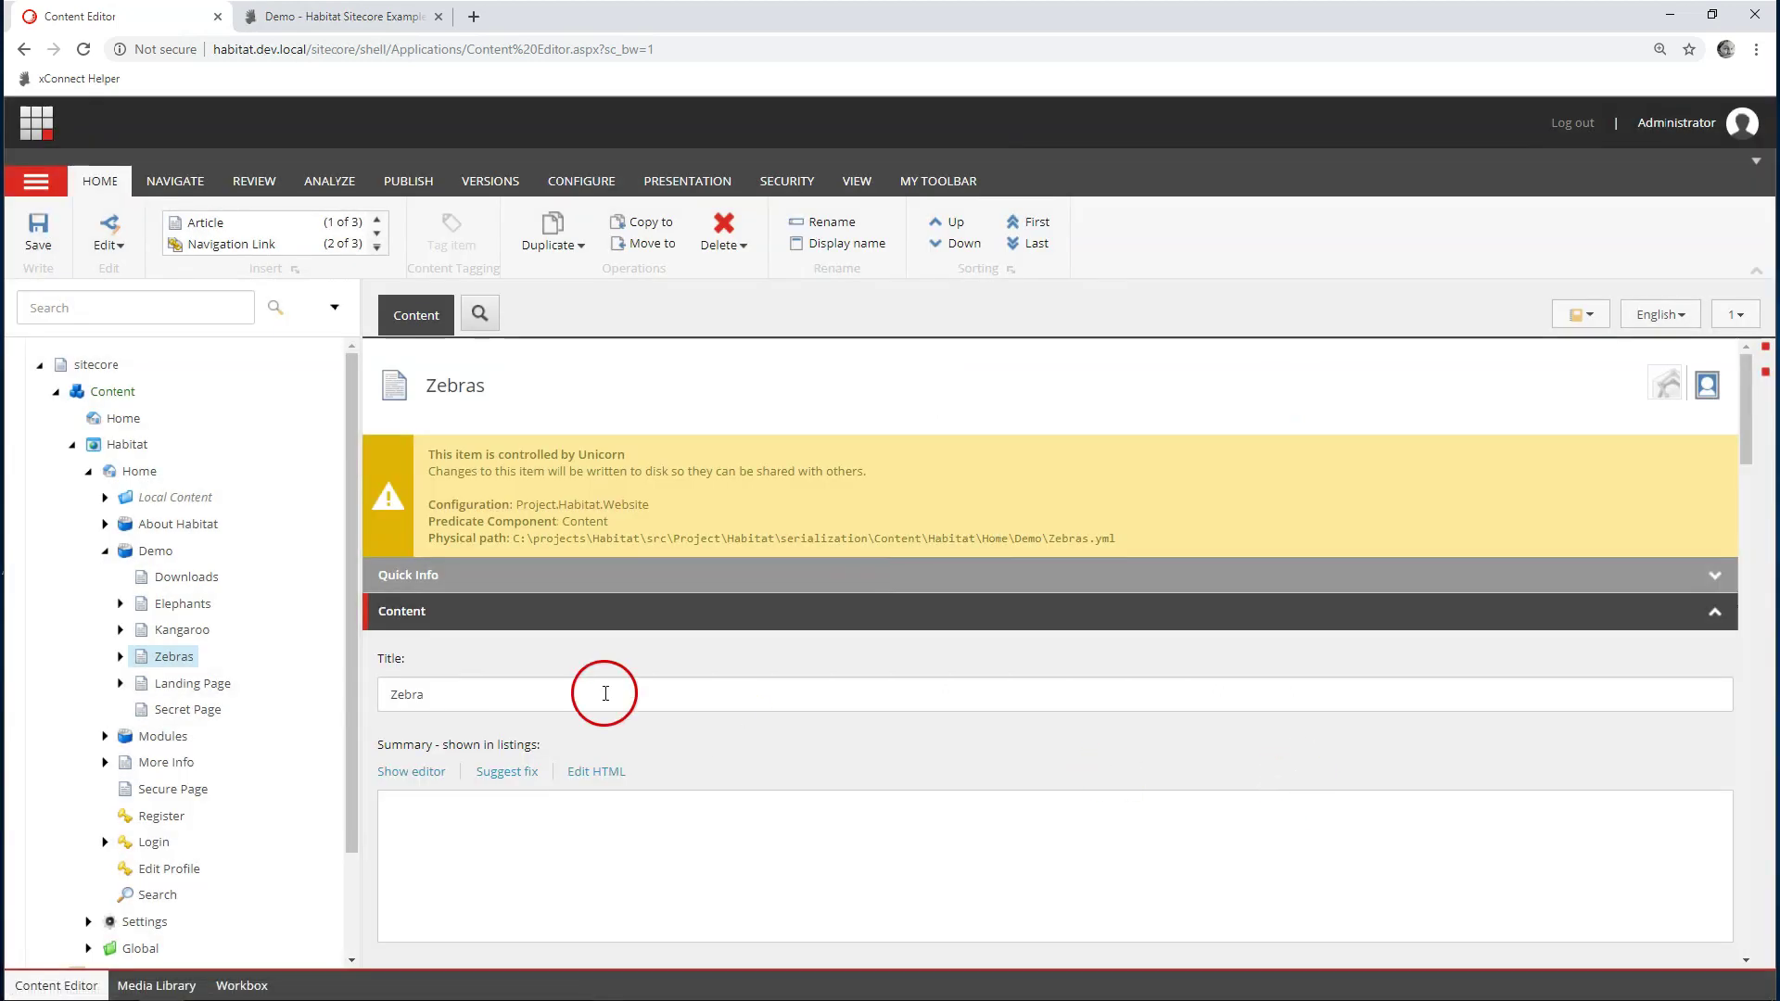
{"action": "left_click", "coordinate": [203, 659]}
{"action": "mouse_move", "coordinate": [206, 665]}
{"action": "left_mouse_down"}
{"action": "mouse_move", "coordinate": [198, 596]}
{"action": "mouse_move", "coordinate": [194, 661]}
{"action": "left_mouse_up"}
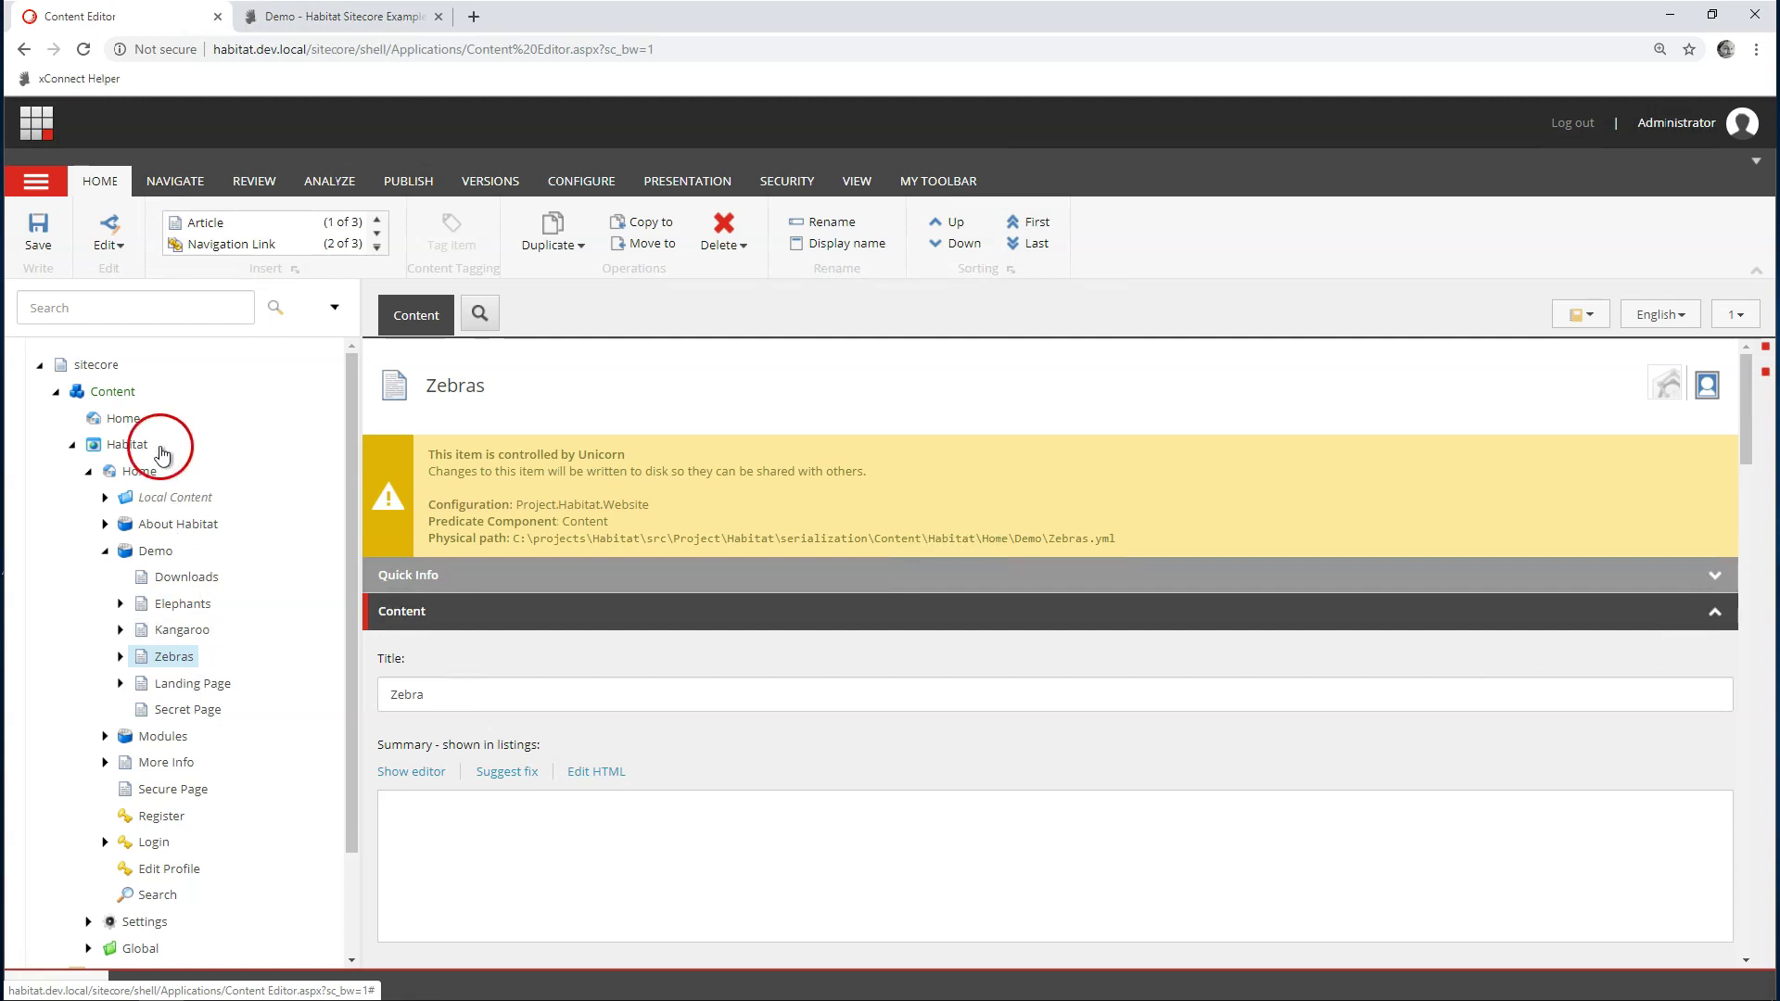
Step: Insert an 'African animals' pattern card under Animals > Pattern Cards in the Marketing Control Panel
{"action": "left_click", "coordinate": [36, 122]}
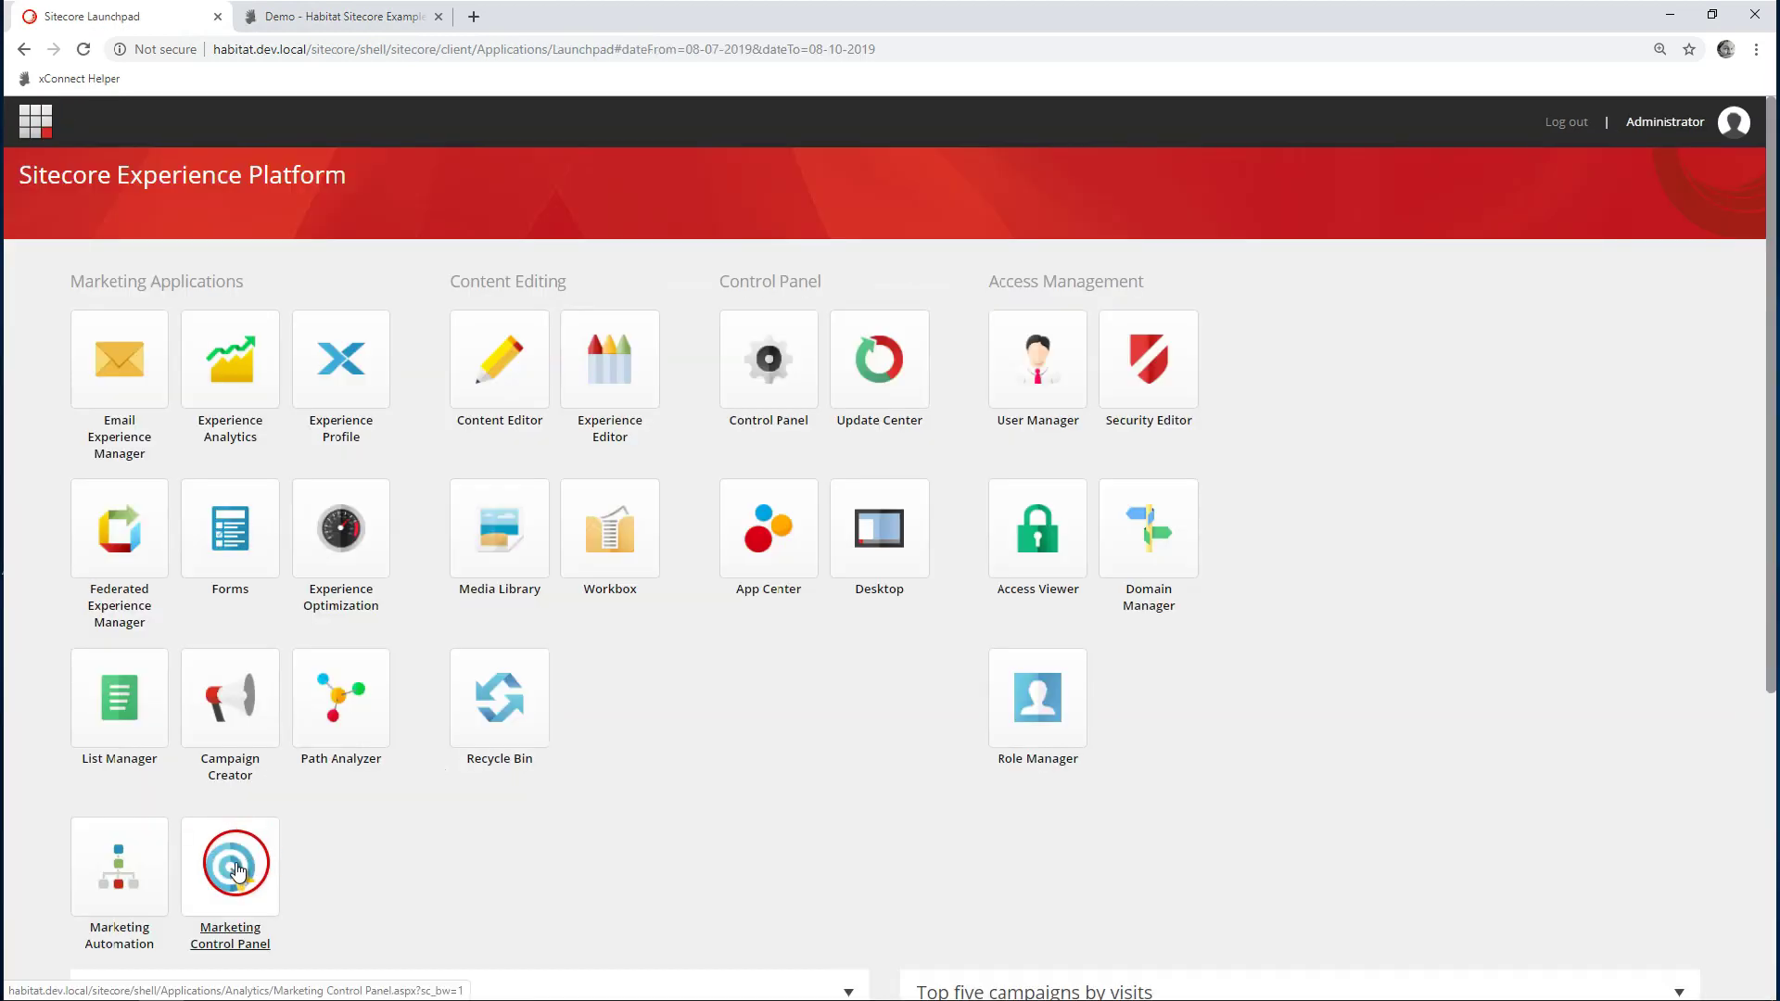
{"action": "left_click", "coordinate": [235, 857]}
{"action": "left_click", "coordinate": [58, 737]}
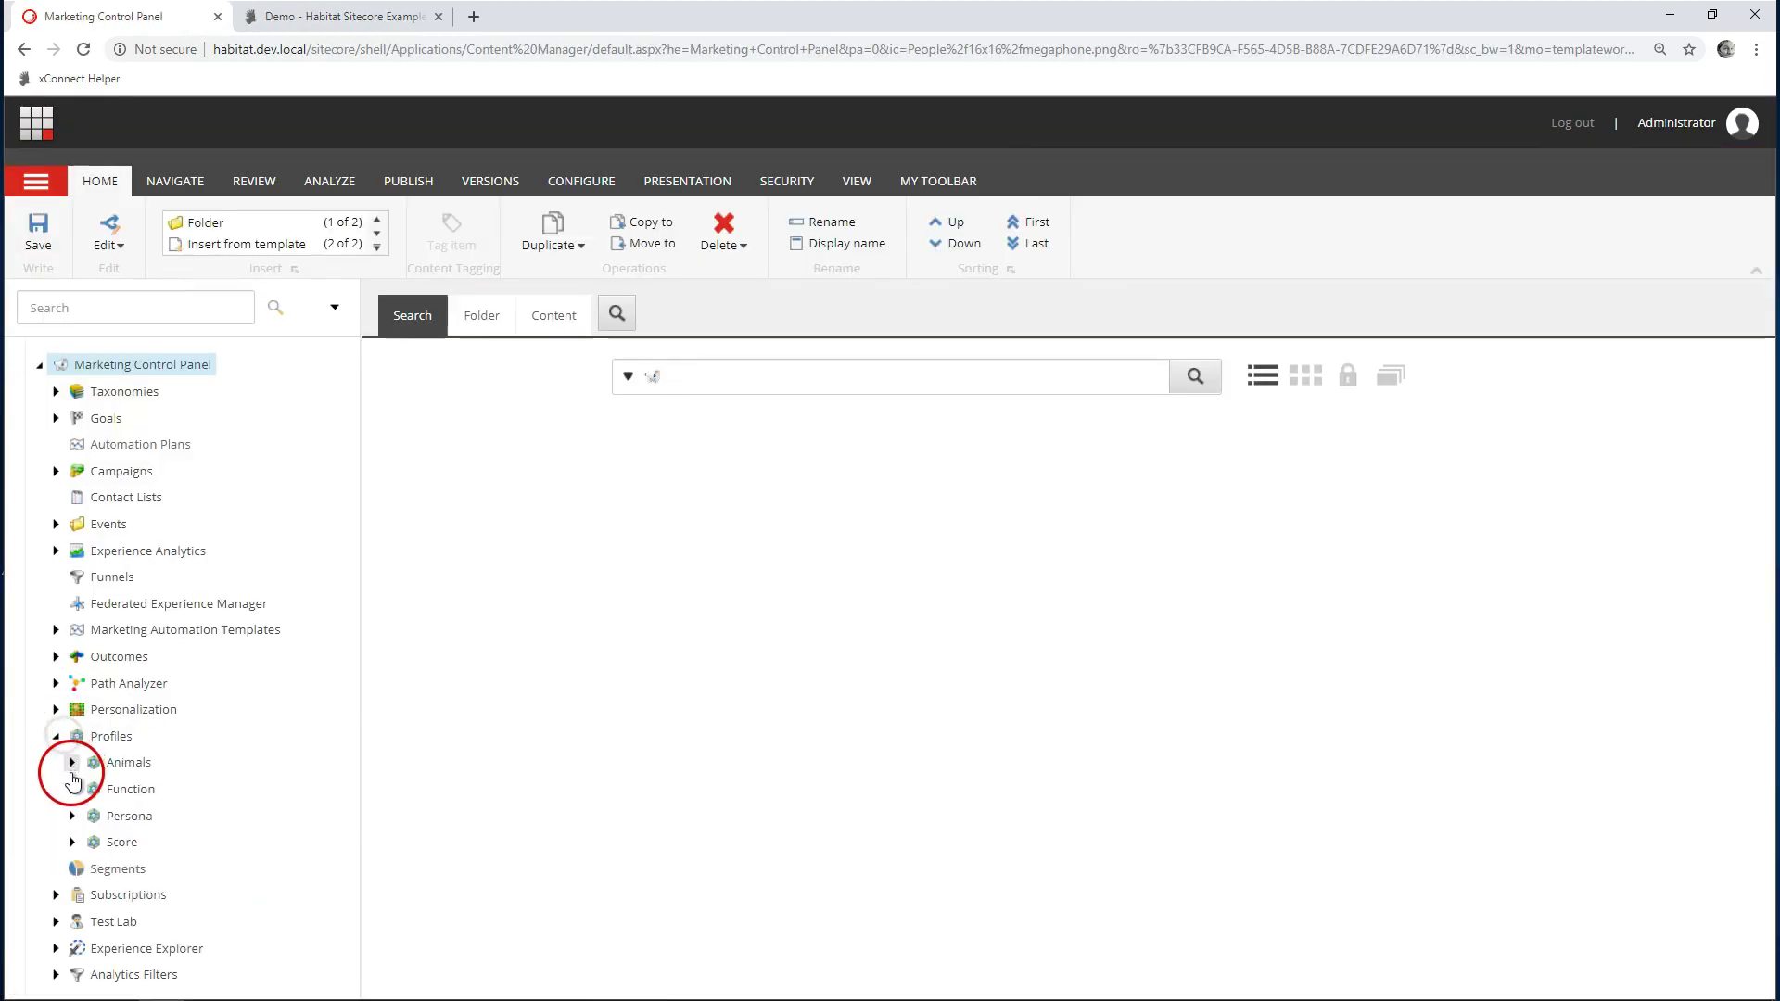
{"action": "left_click", "coordinate": [73, 762]}
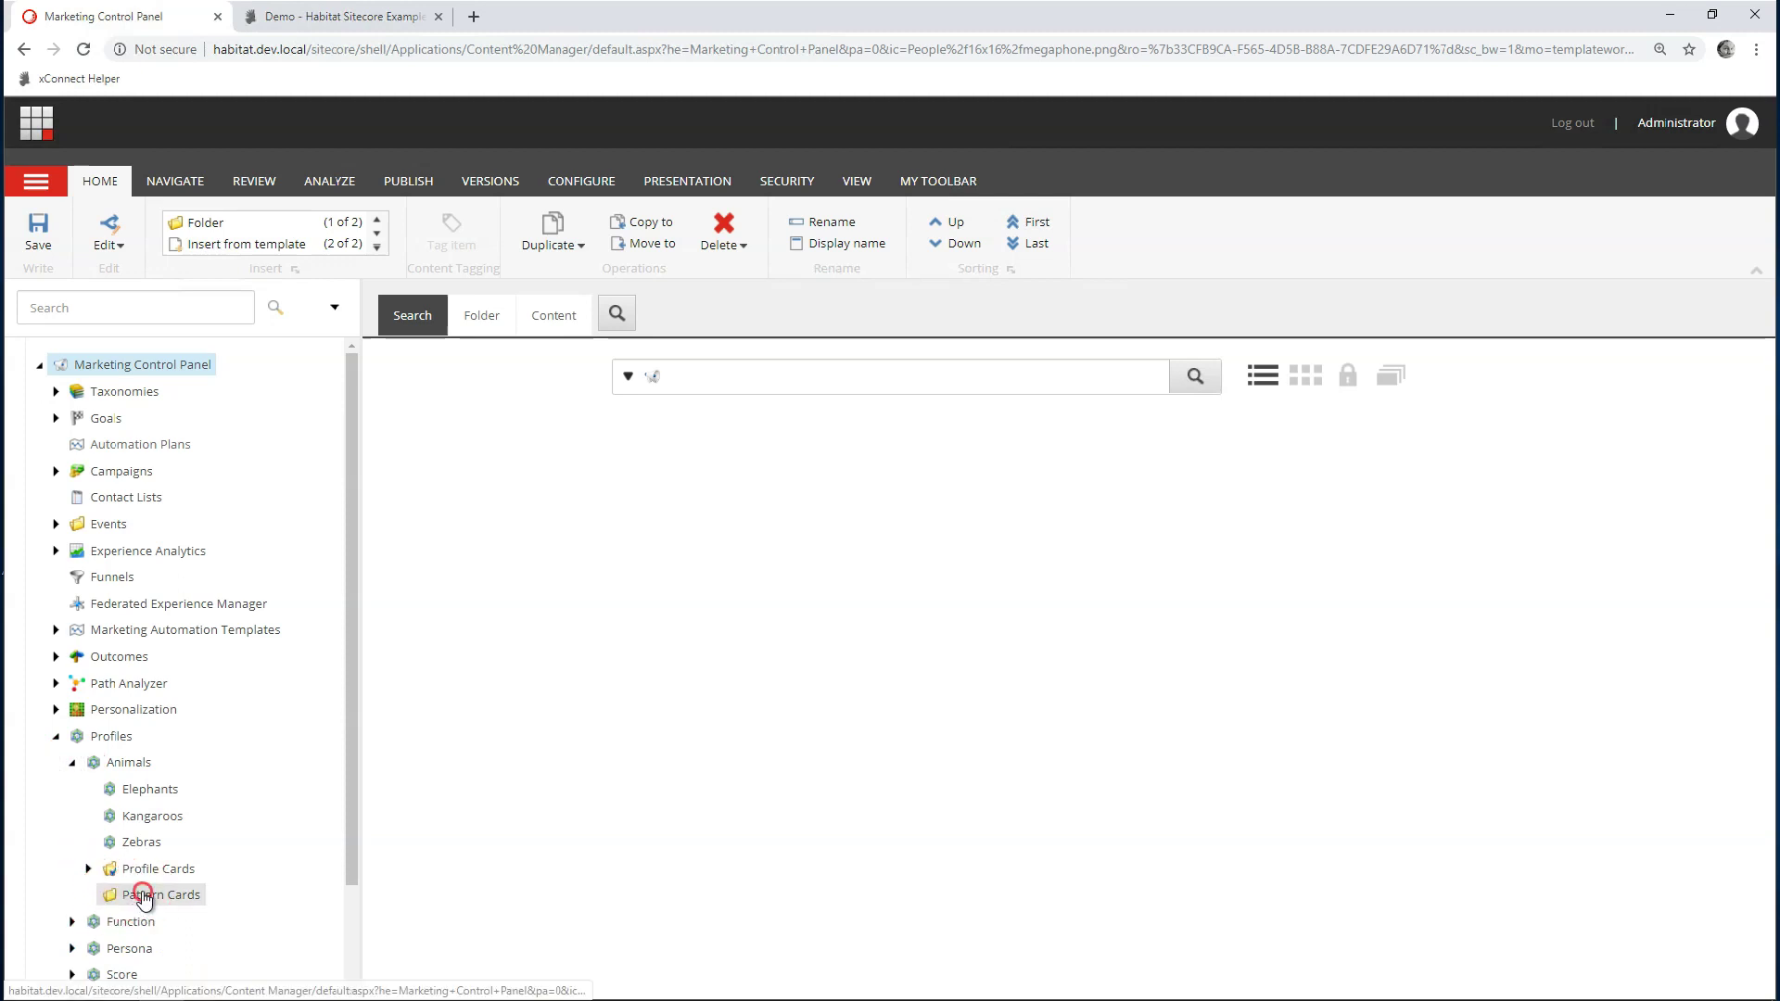
{"action": "right_click", "coordinate": [134, 896]}
{"action": "left_click", "coordinate": [195, 769]}
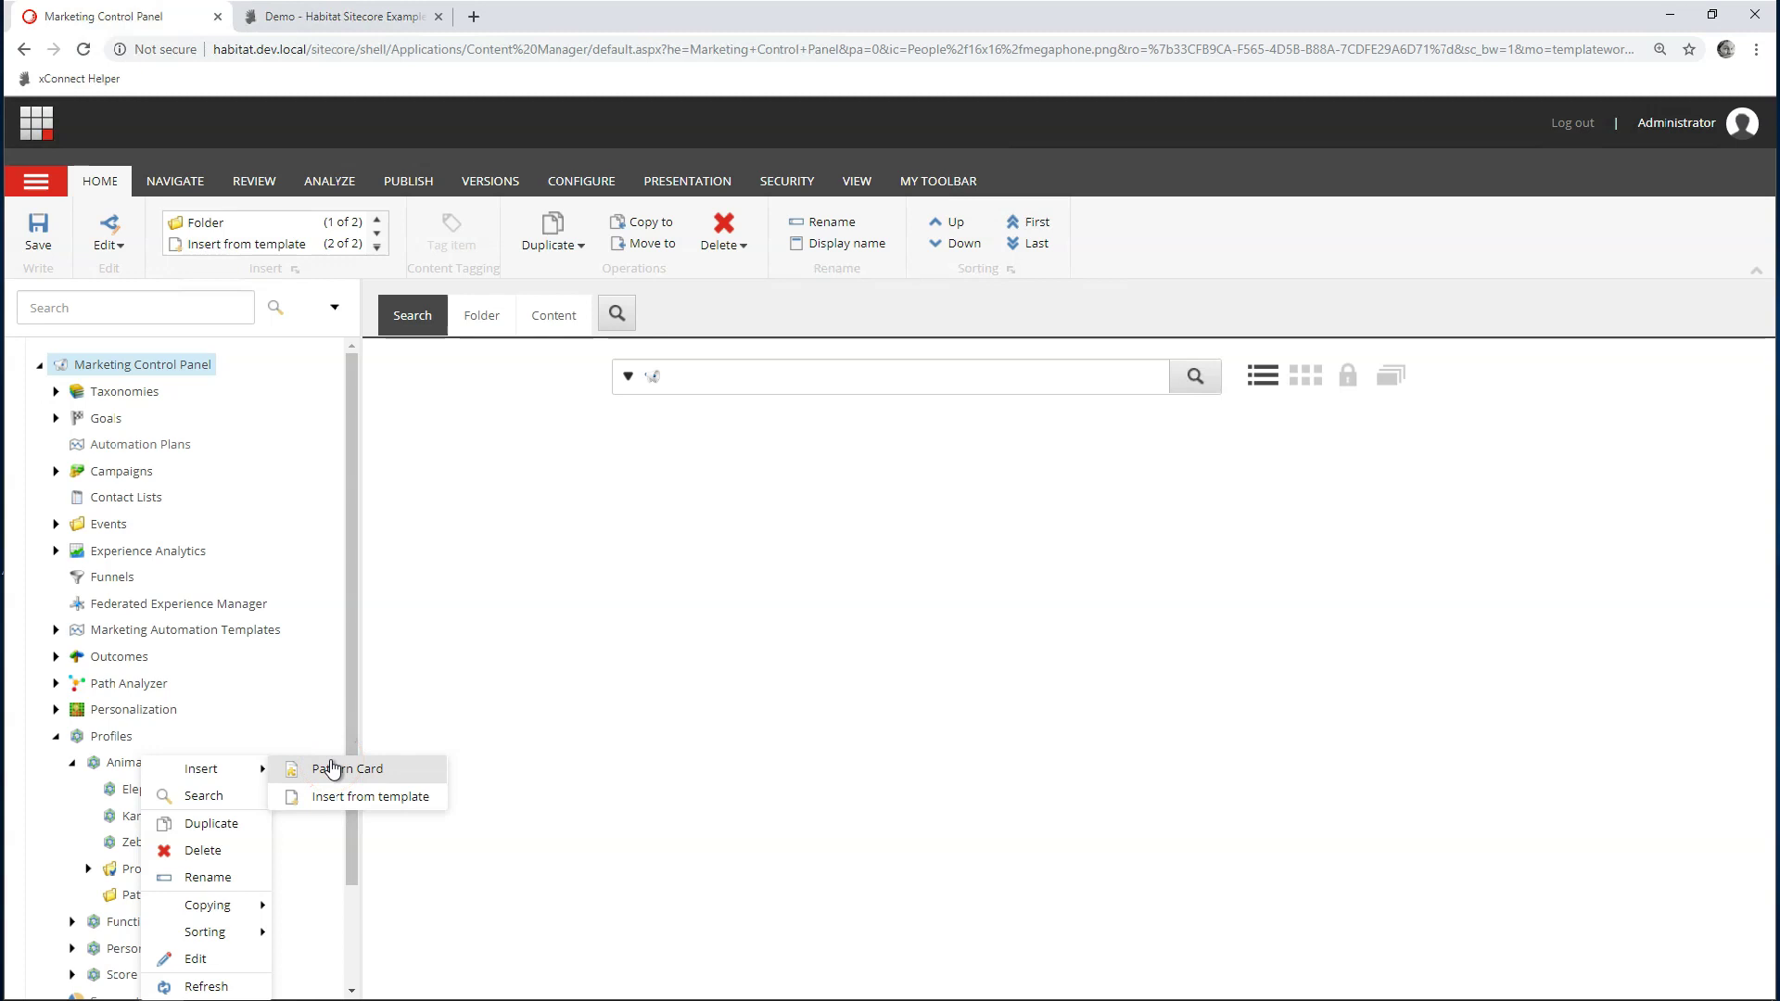
{"action": "left_click", "coordinate": [76, 846]}
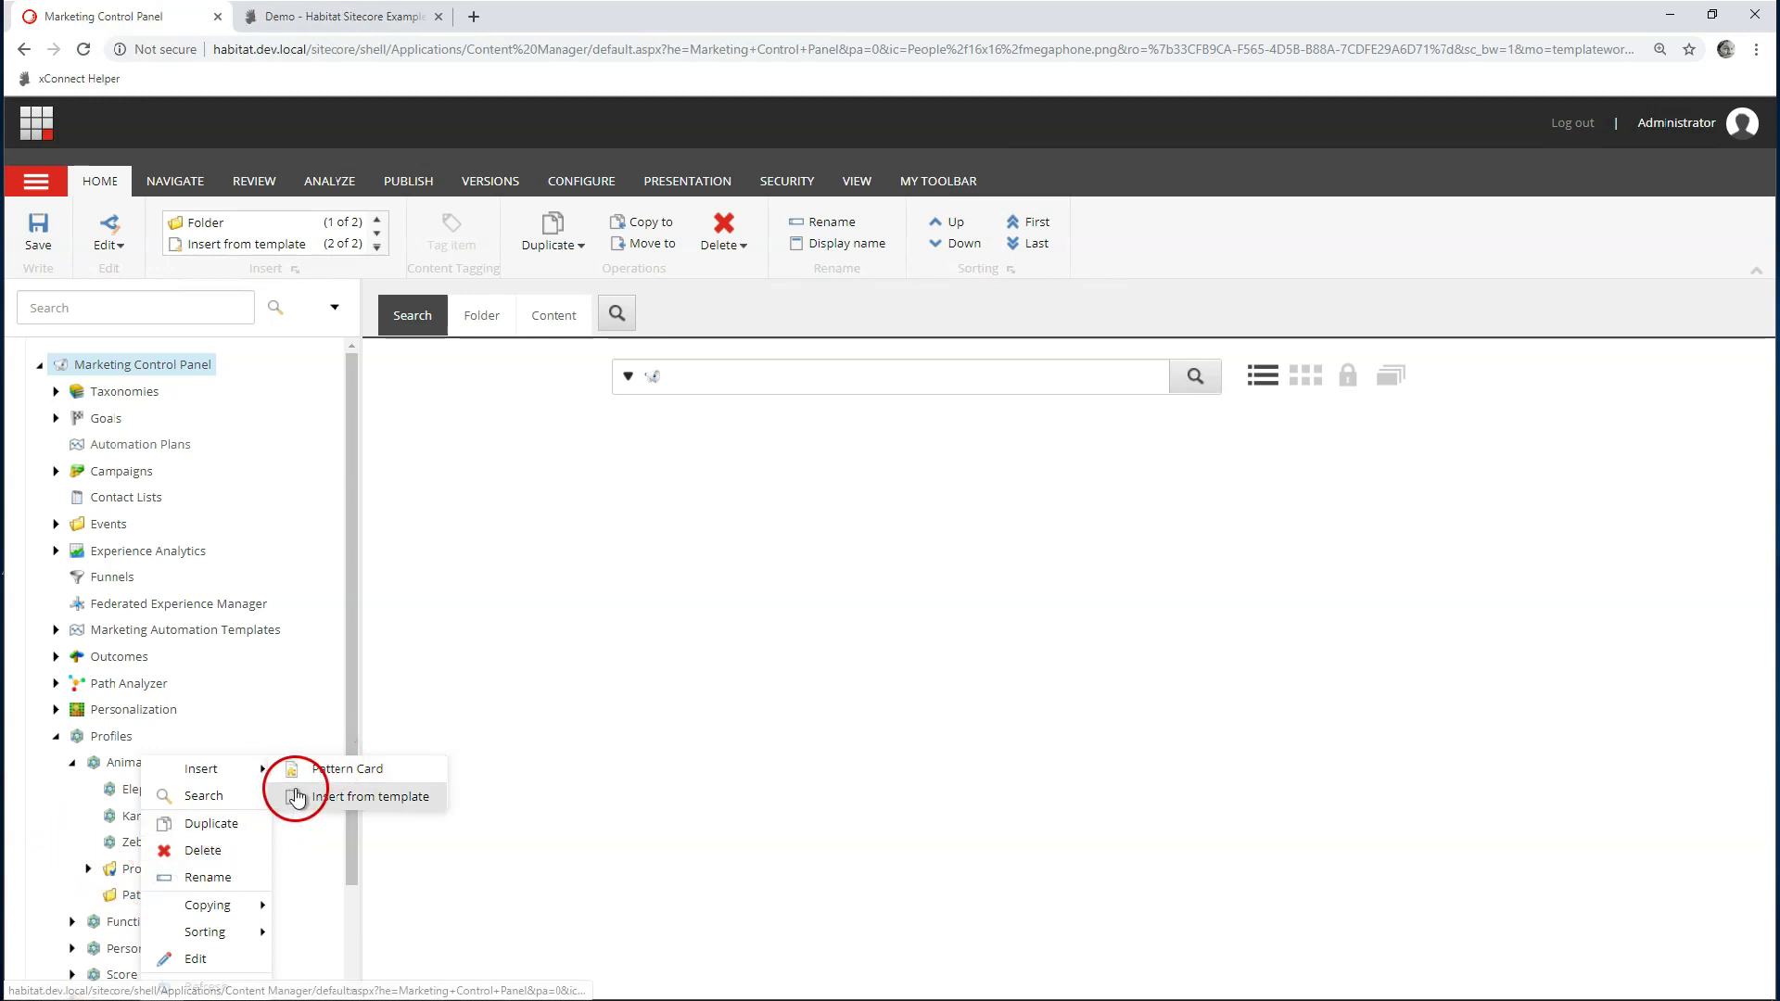
{"action": "left_click", "coordinate": [318, 771]}
{"action": "left_click", "coordinate": [788, 564]}
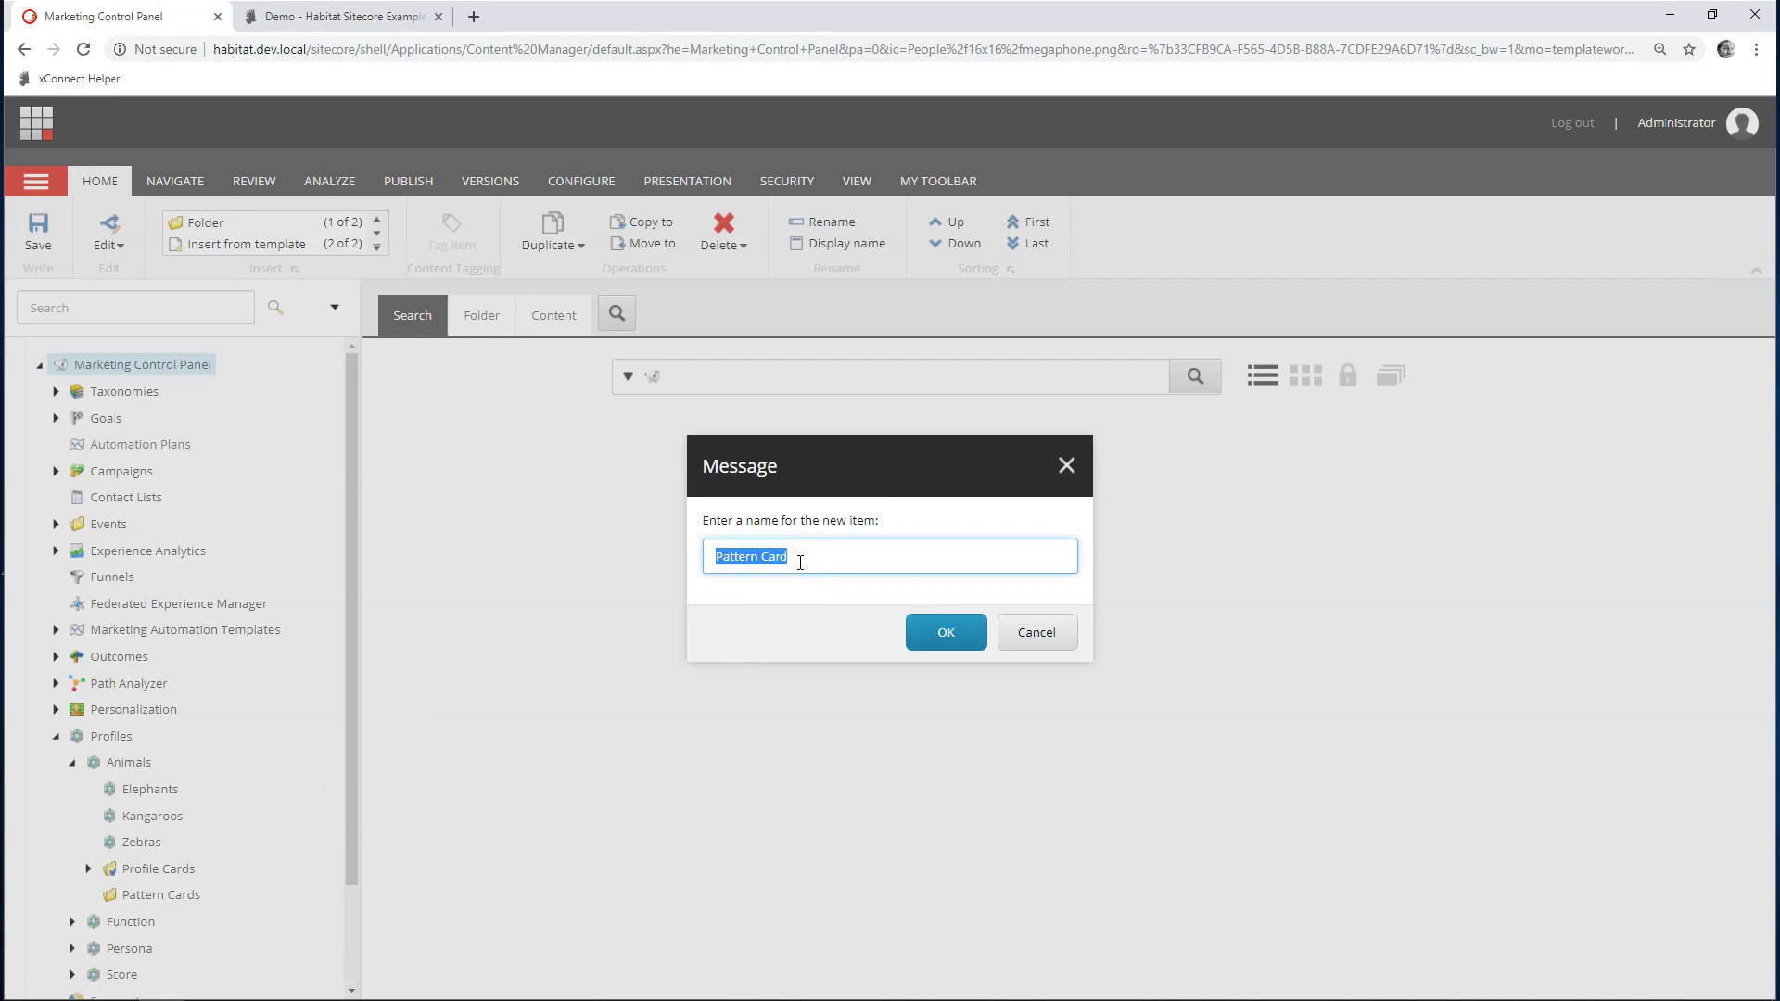
{"action": "type", "text": "African animals"}
{"action": "left_click", "coordinate": [916, 629]}
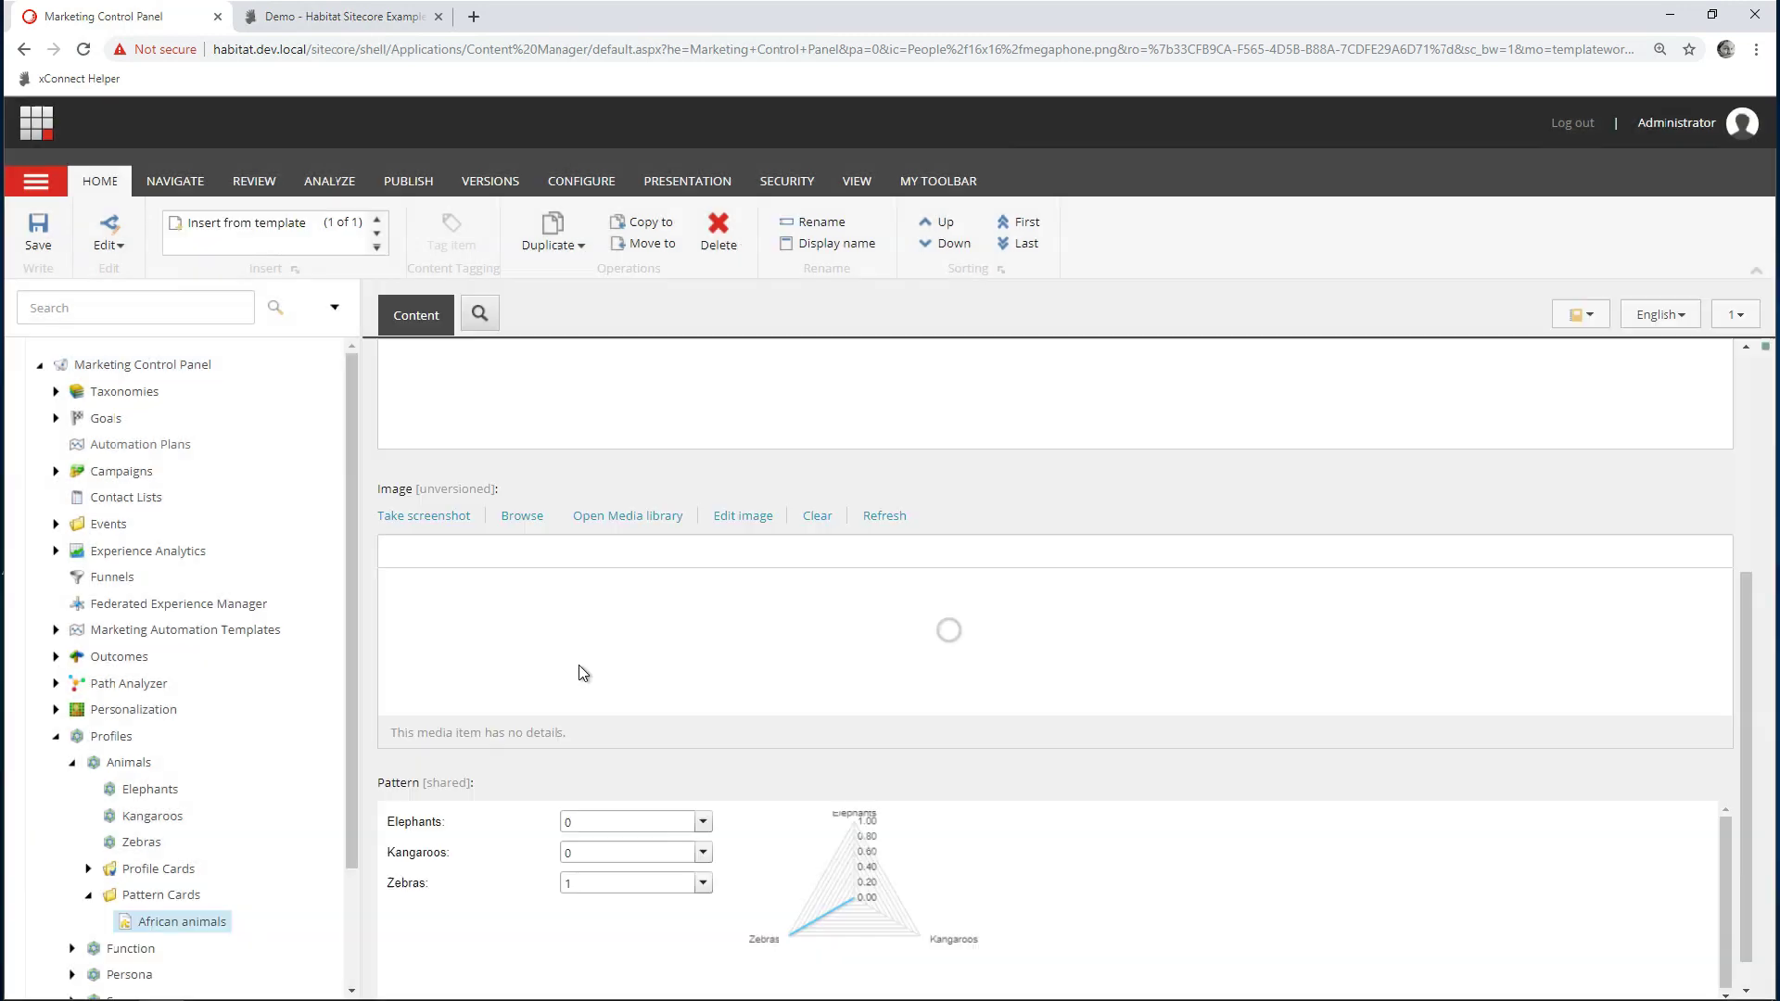
Step: Score Elephants at 1 on the African animals pattern card and save
{"action": "left_click", "coordinate": [587, 784]}
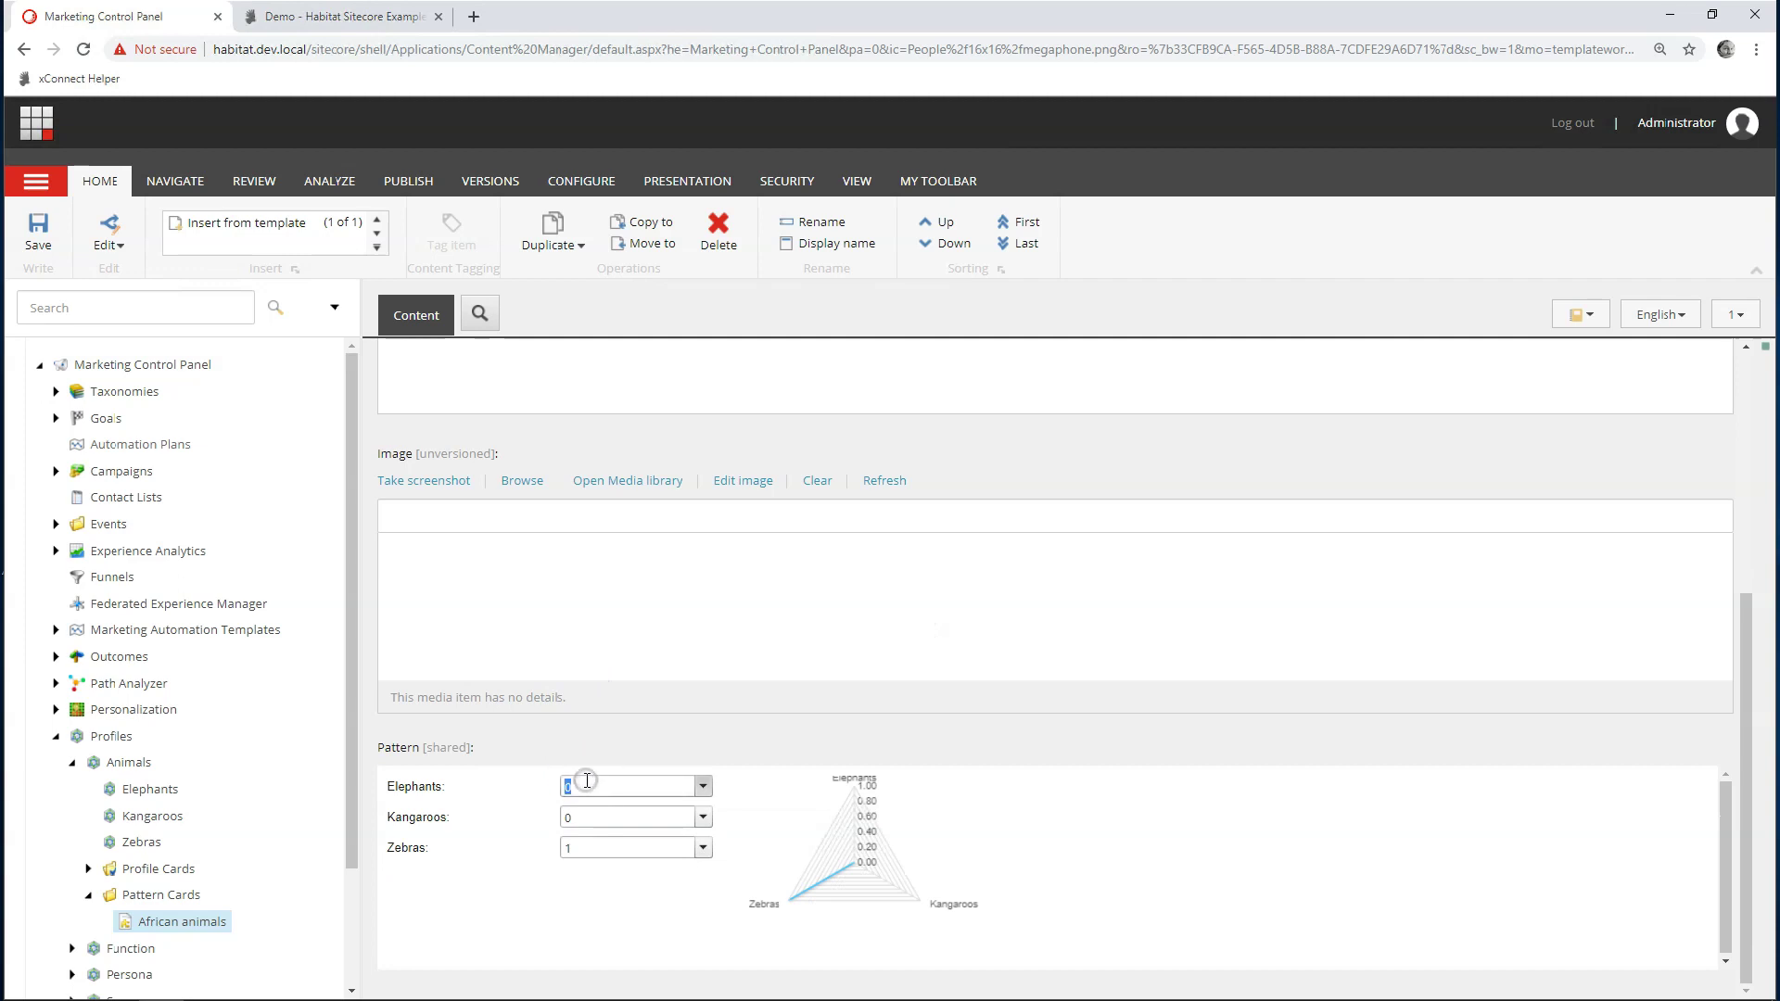
{"action": "type", "text": "1"}
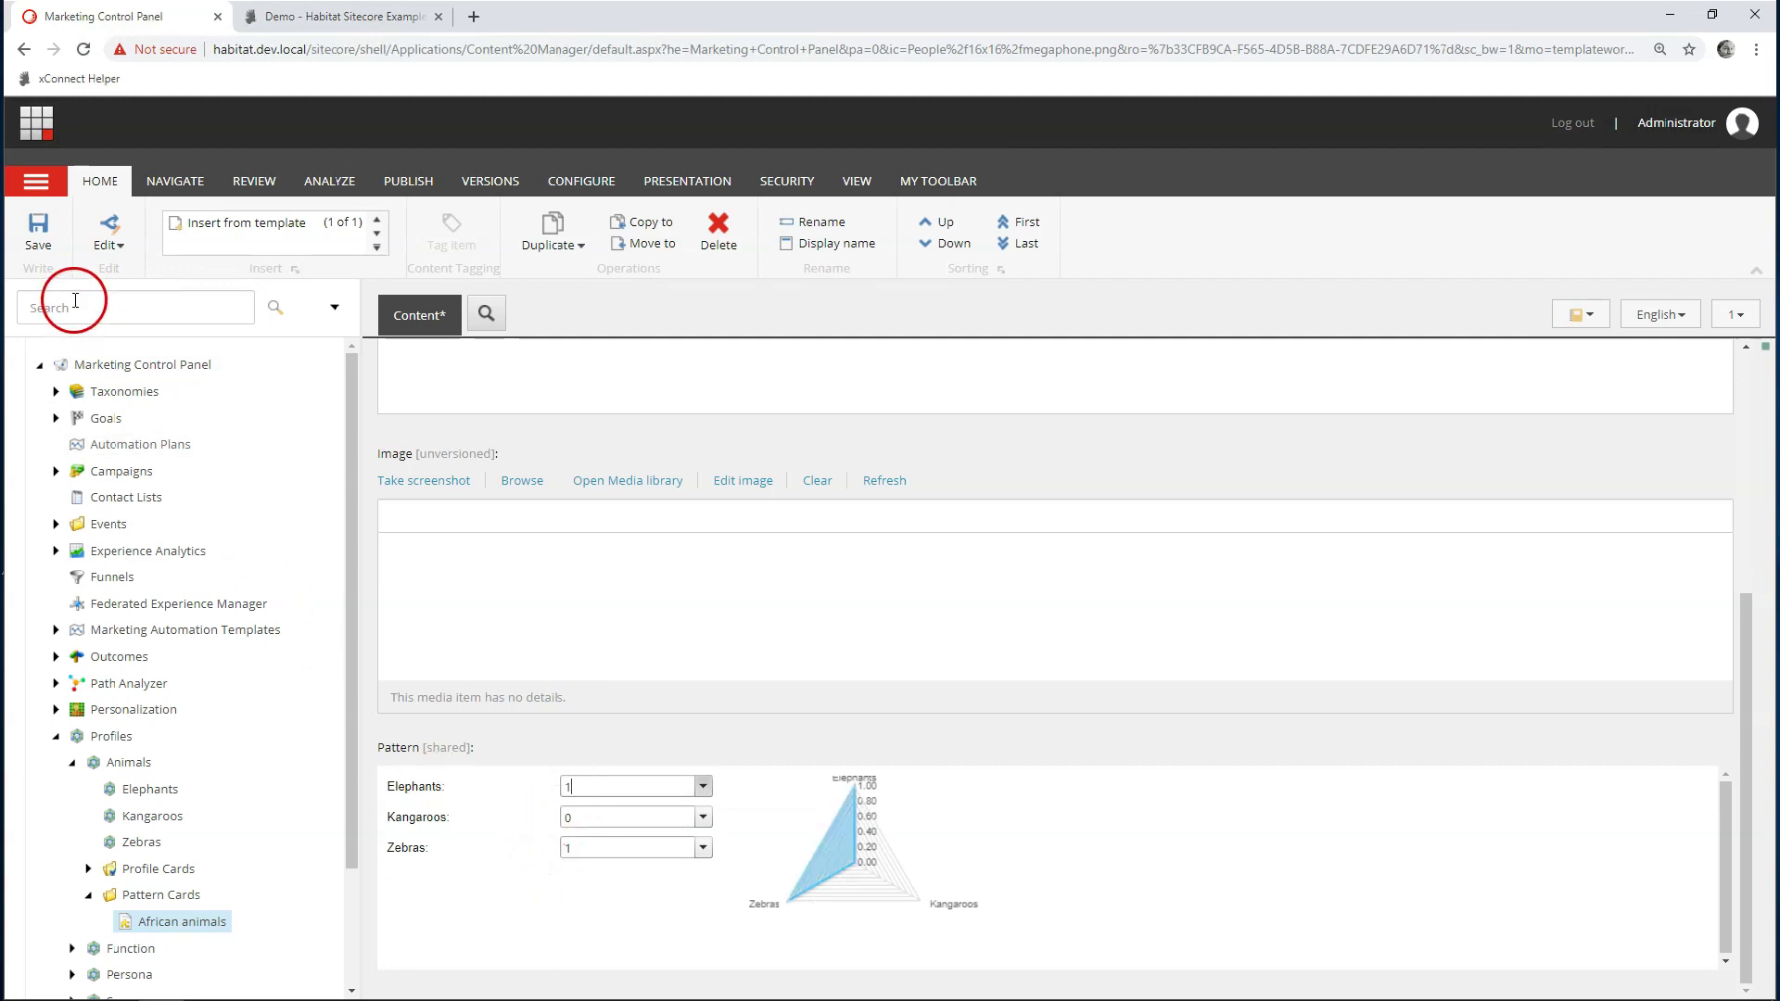
{"action": "left_click", "coordinate": [41, 266]}
{"action": "left_click", "coordinate": [211, 922]}
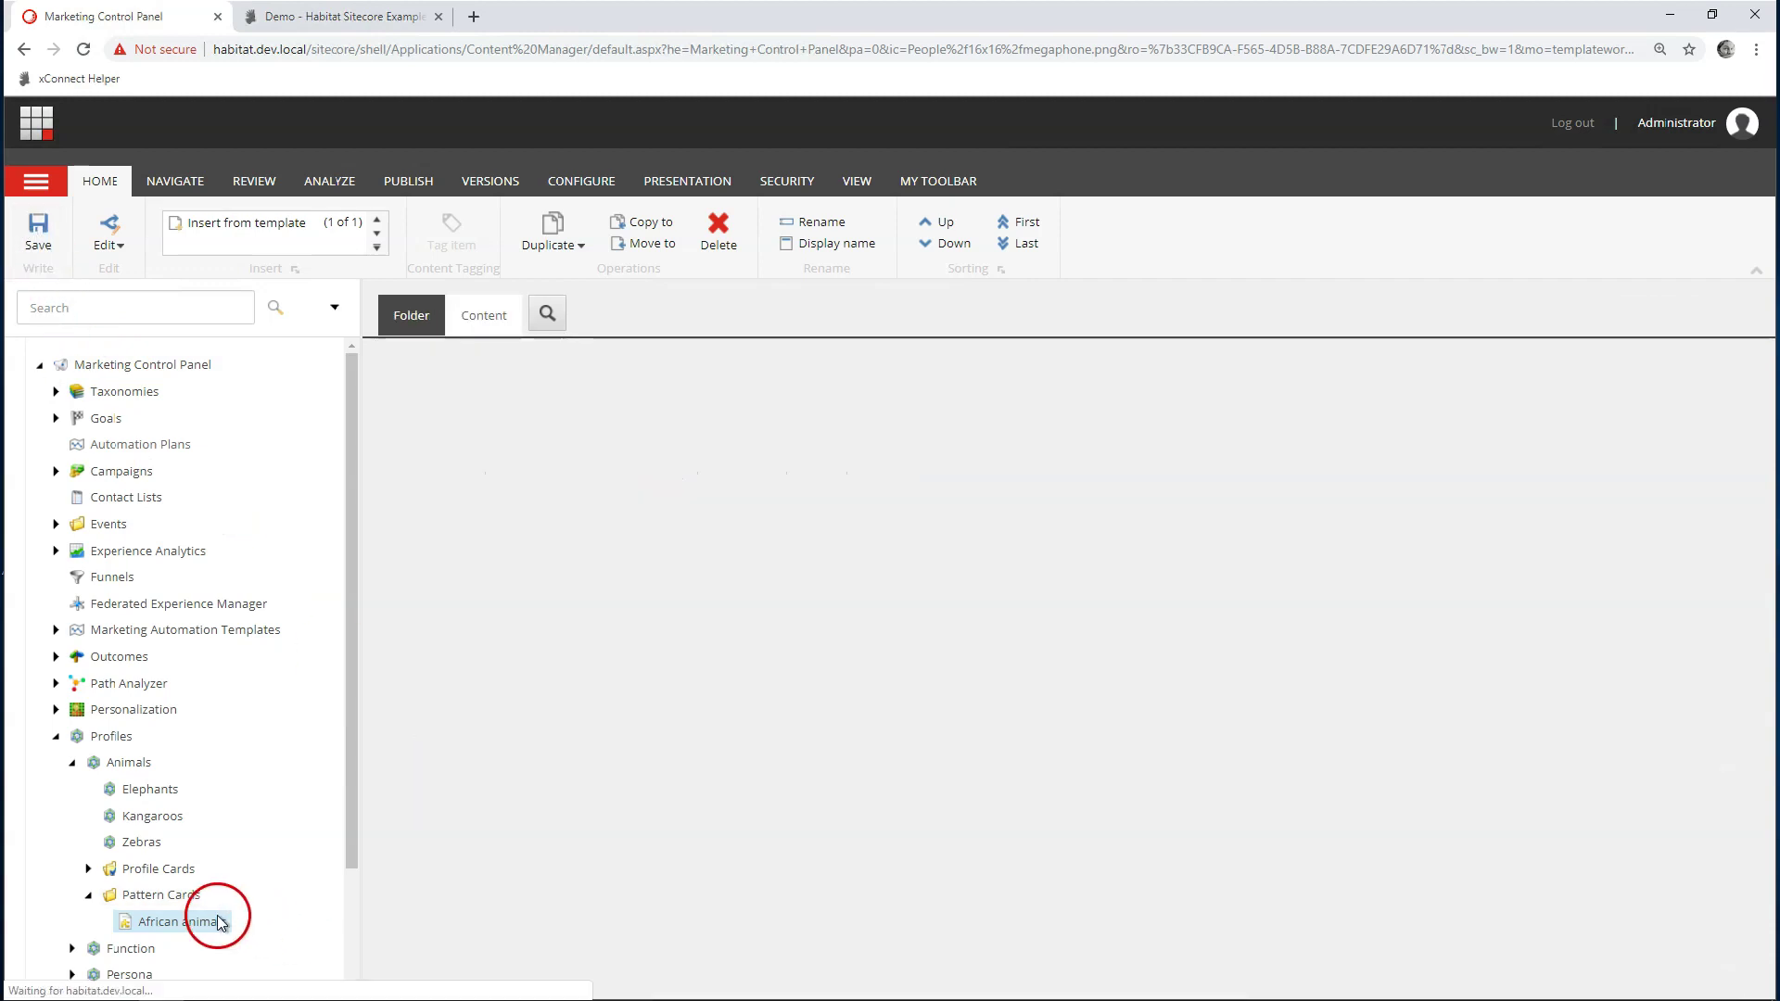
Step: Set the African animals pattern card image to the zebra picture
{"action": "left_click", "coordinate": [520, 707]}
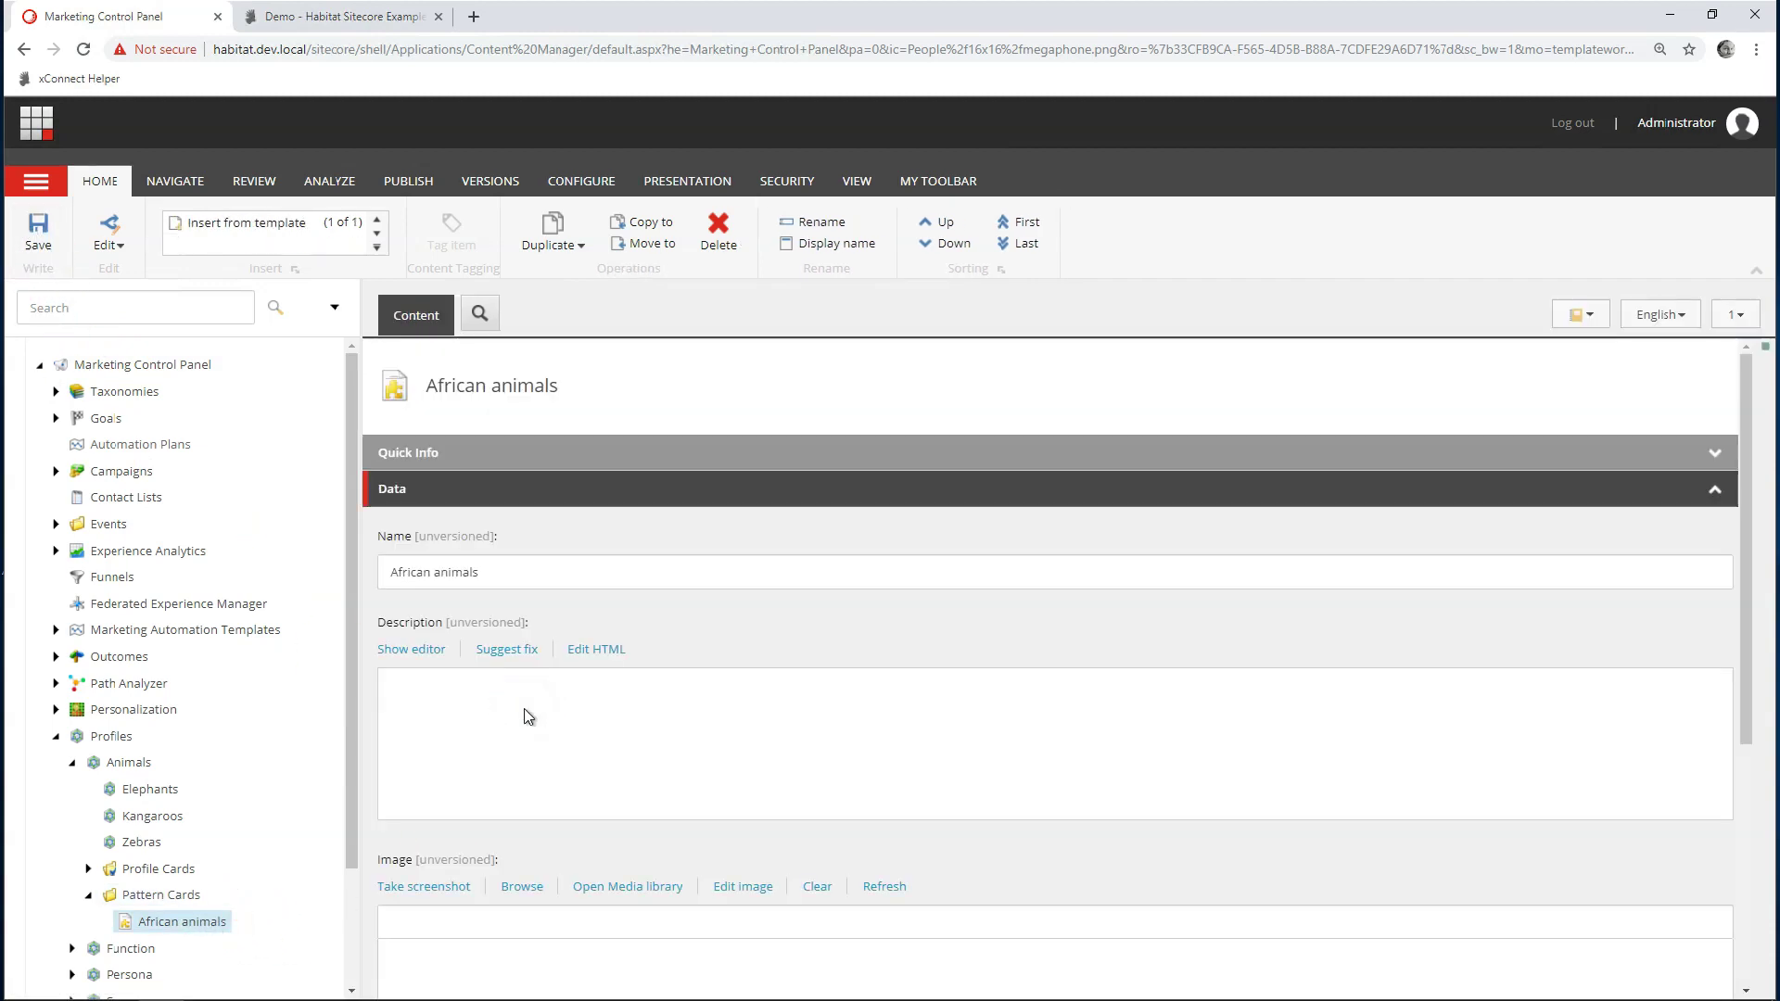
{"action": "scroll", "coordinate": [524, 715], "scroll_direction": "down", "scroll_amount": 2}
{"action": "left_click", "coordinate": [522, 704]}
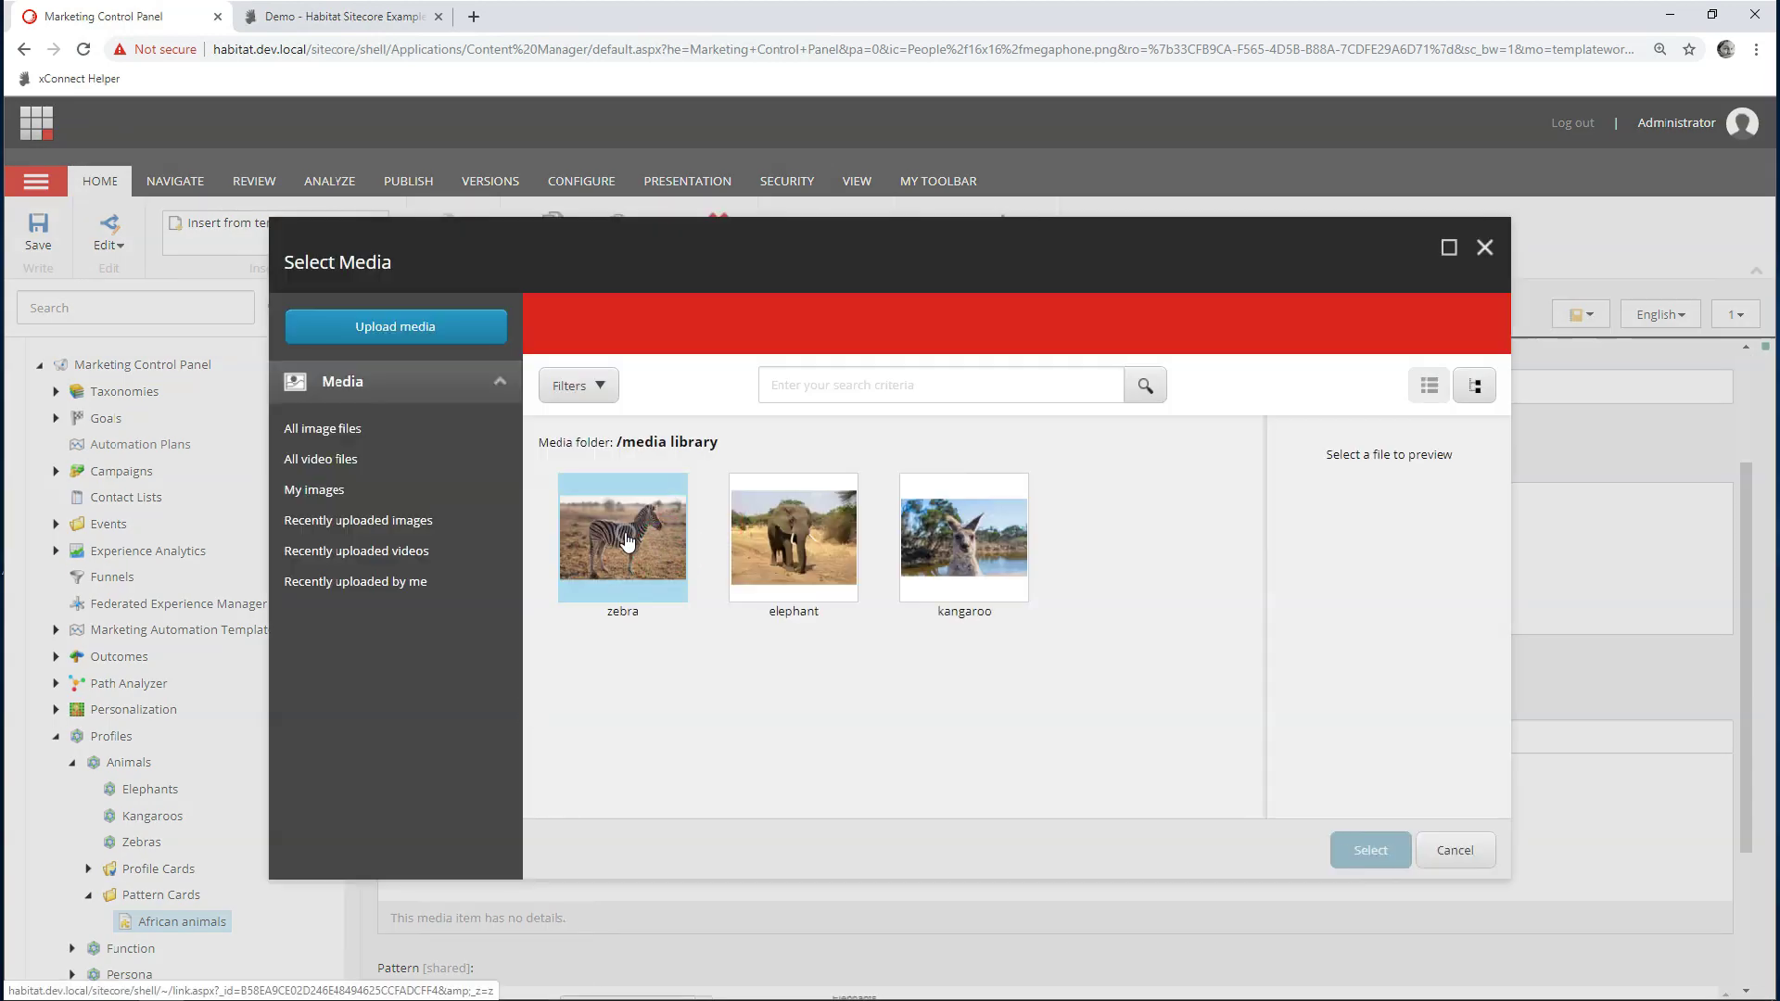
{"action": "left_click", "coordinate": [626, 542]}
{"action": "left_click", "coordinate": [1333, 846]}
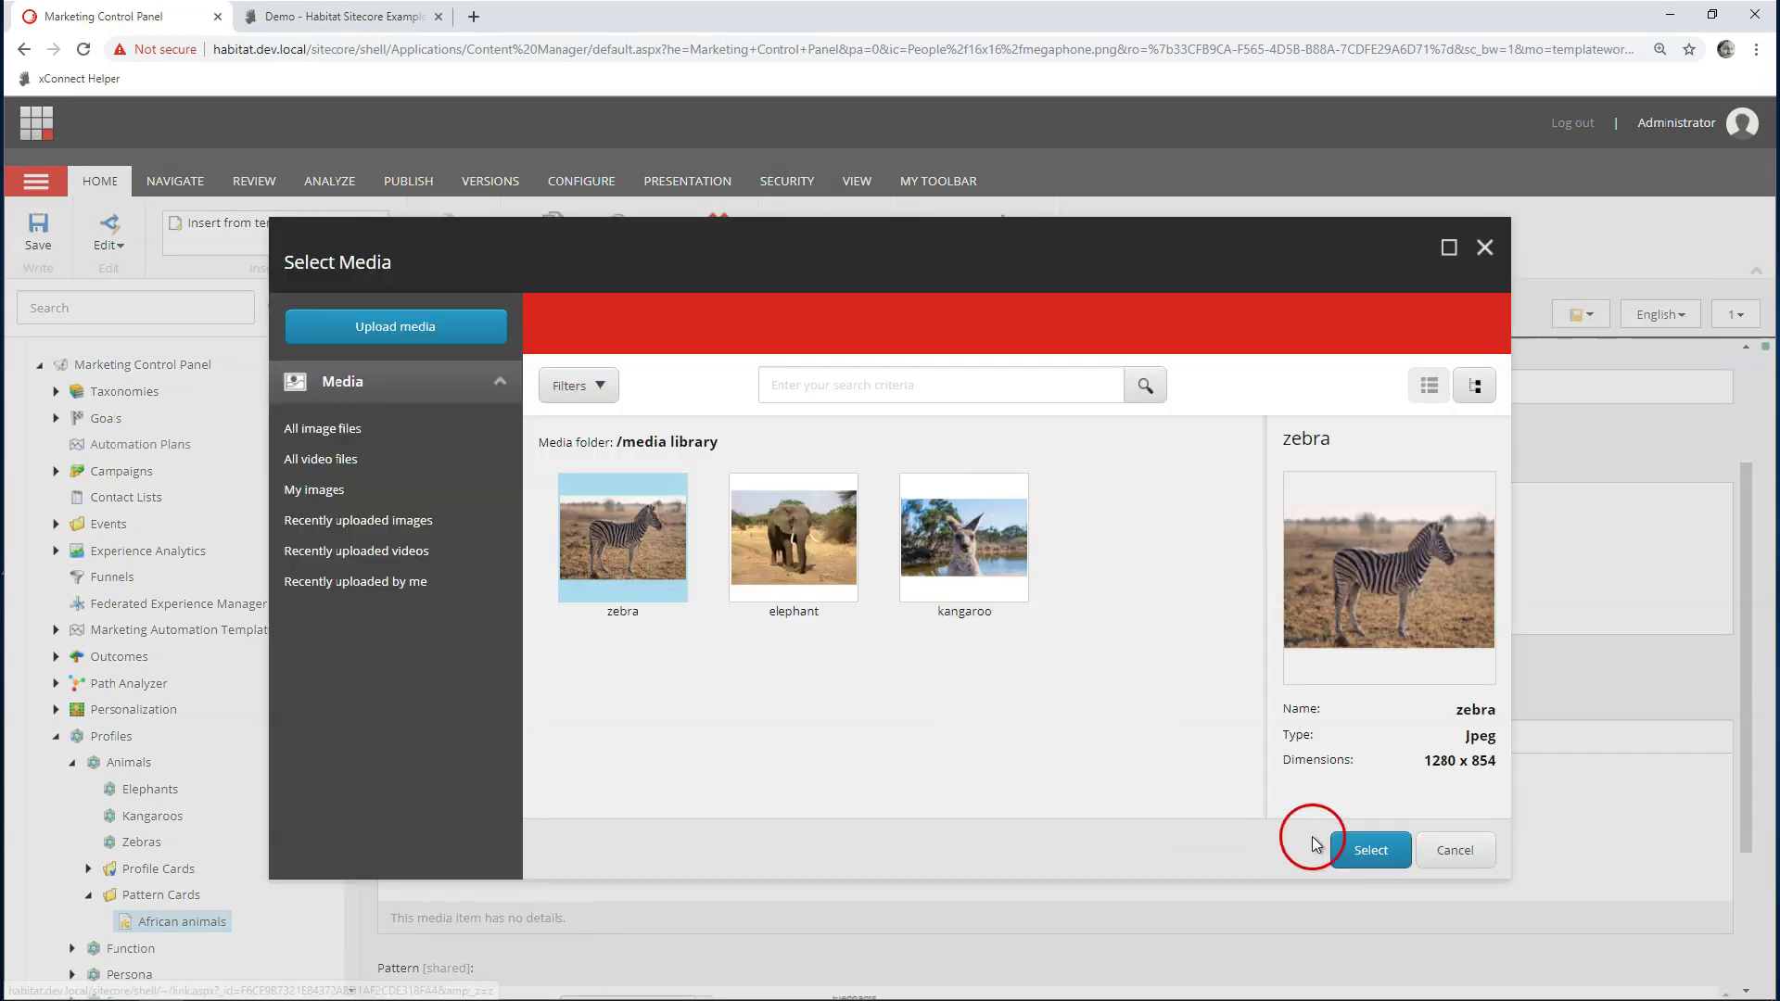
{"action": "left_click", "coordinate": [177, 896]}
{"action": "right_click", "coordinate": [182, 902]}
Step: Insert an 'Australian animals' pattern card into the Pattern Cards folder
{"action": "left_click", "coordinate": [246, 769]}
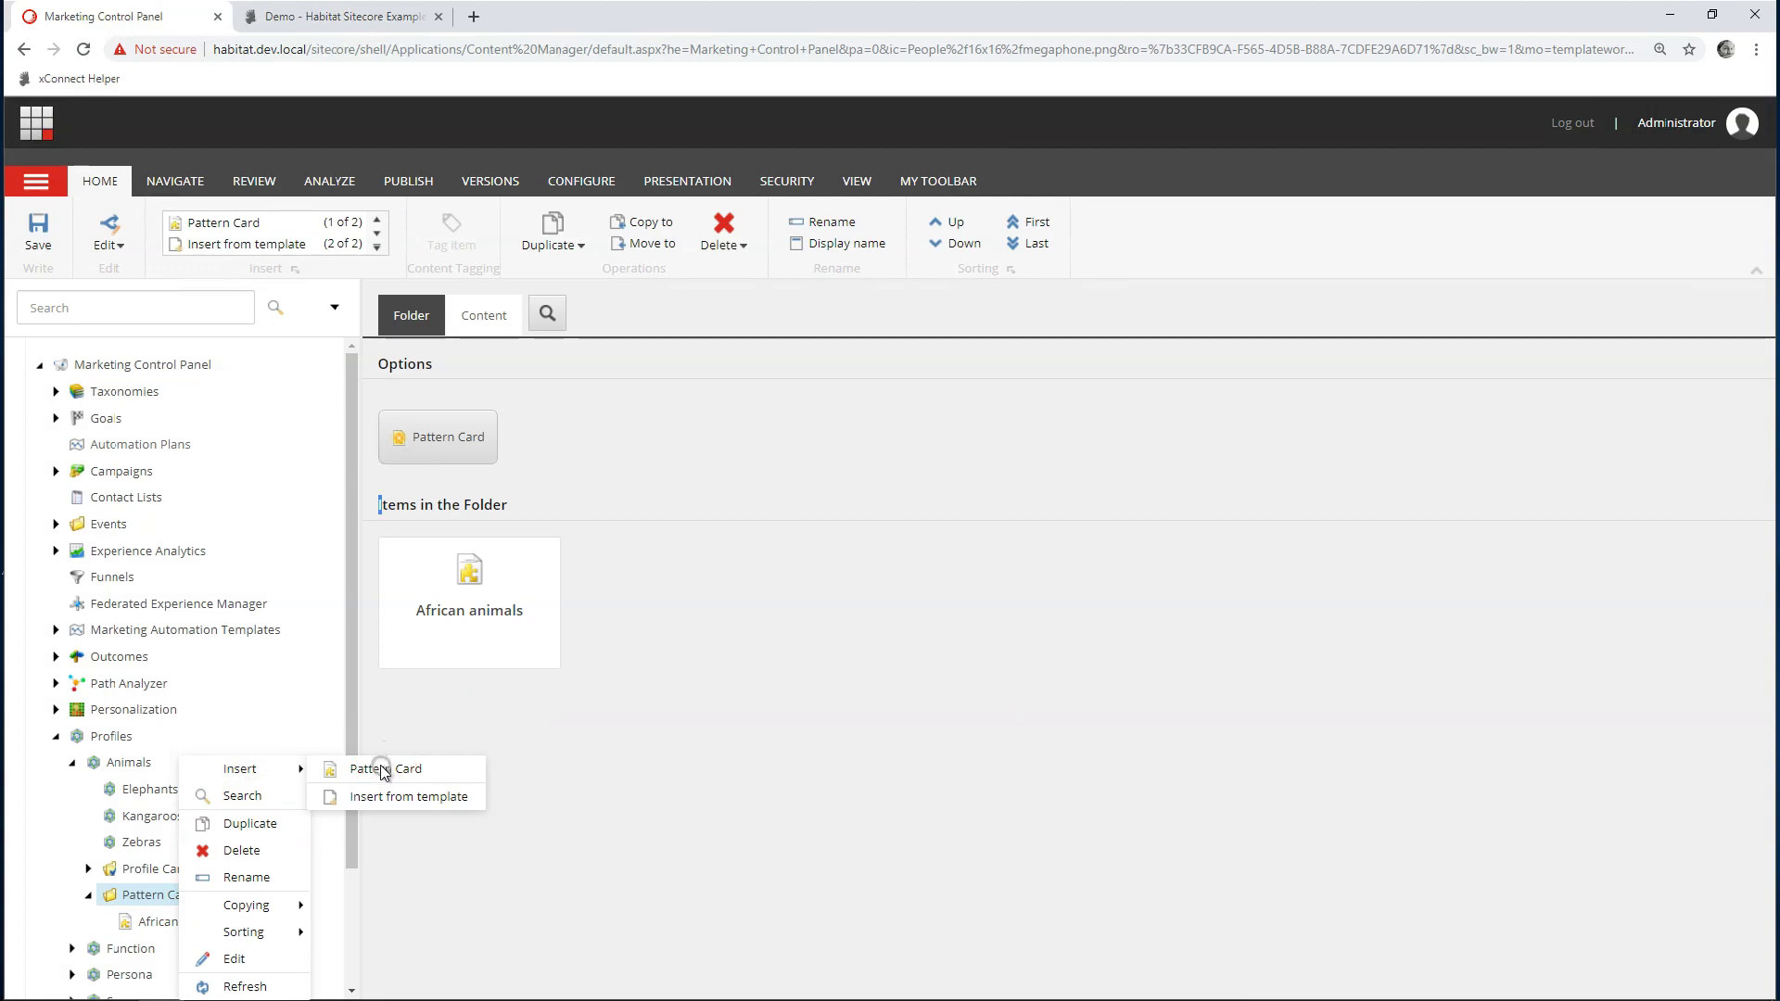
{"action": "left_click", "coordinate": [386, 766]}
{"action": "right_click", "coordinate": [174, 892]}
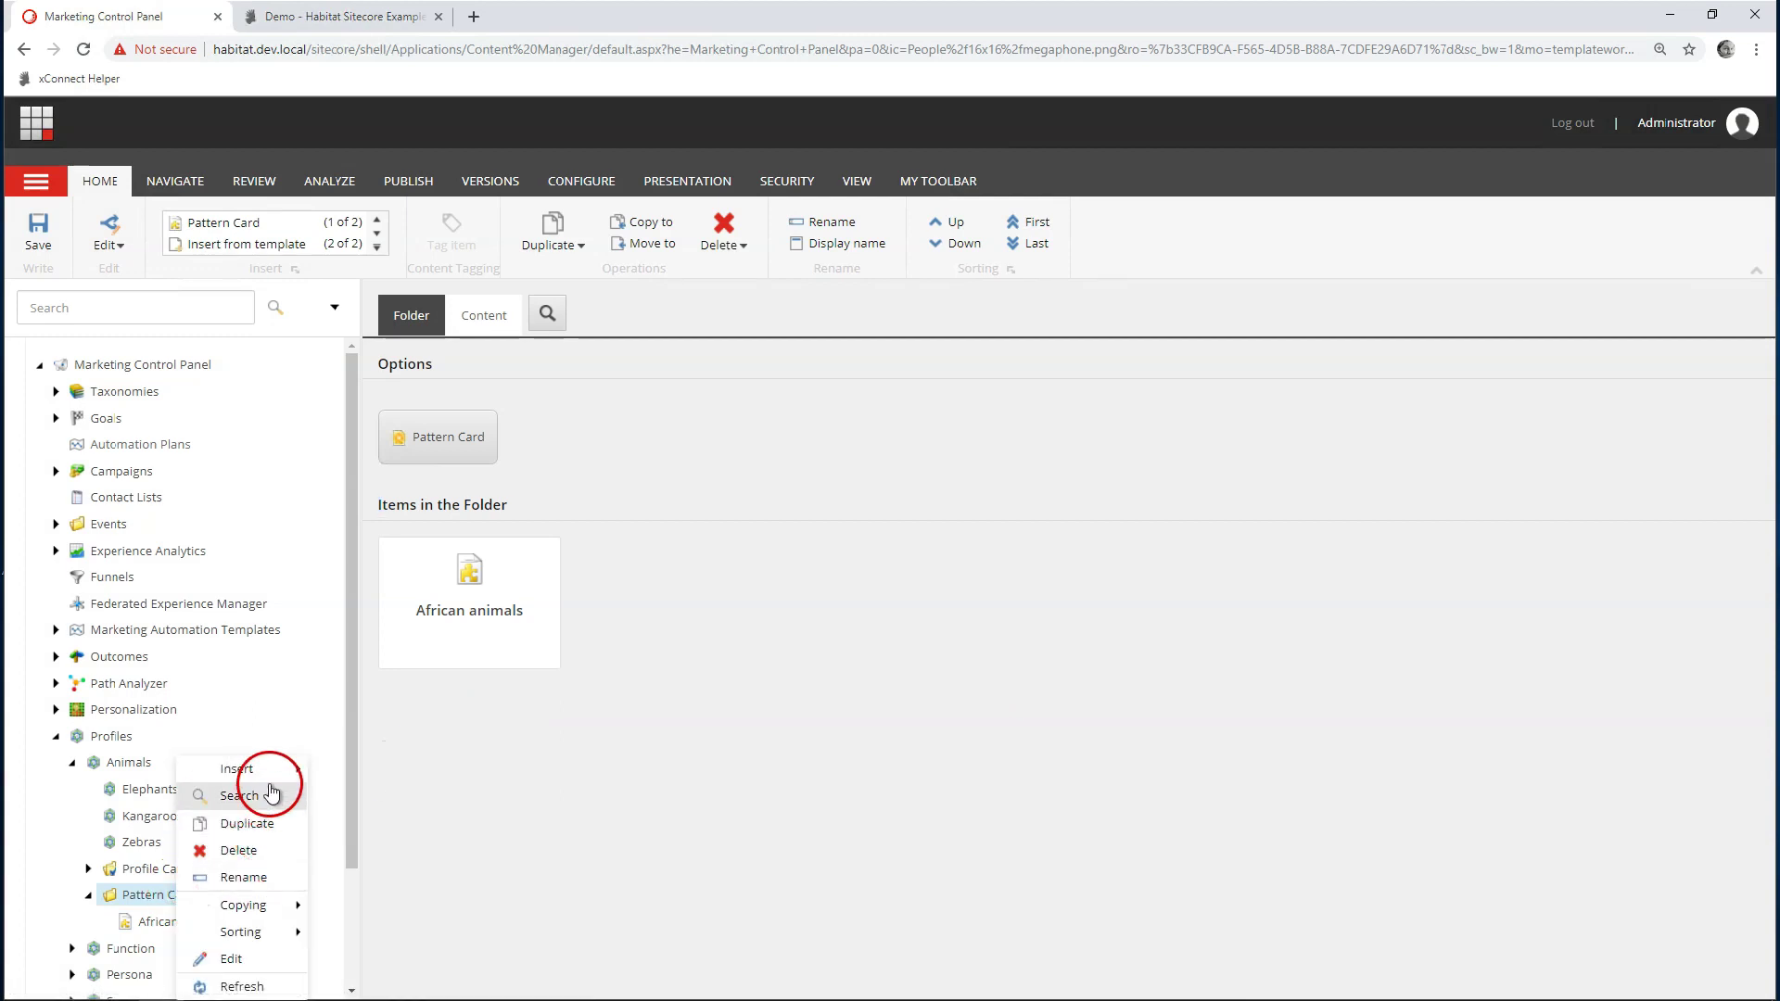
{"action": "left_click", "coordinate": [265, 770]}
{"action": "left_click", "coordinate": [345, 768]}
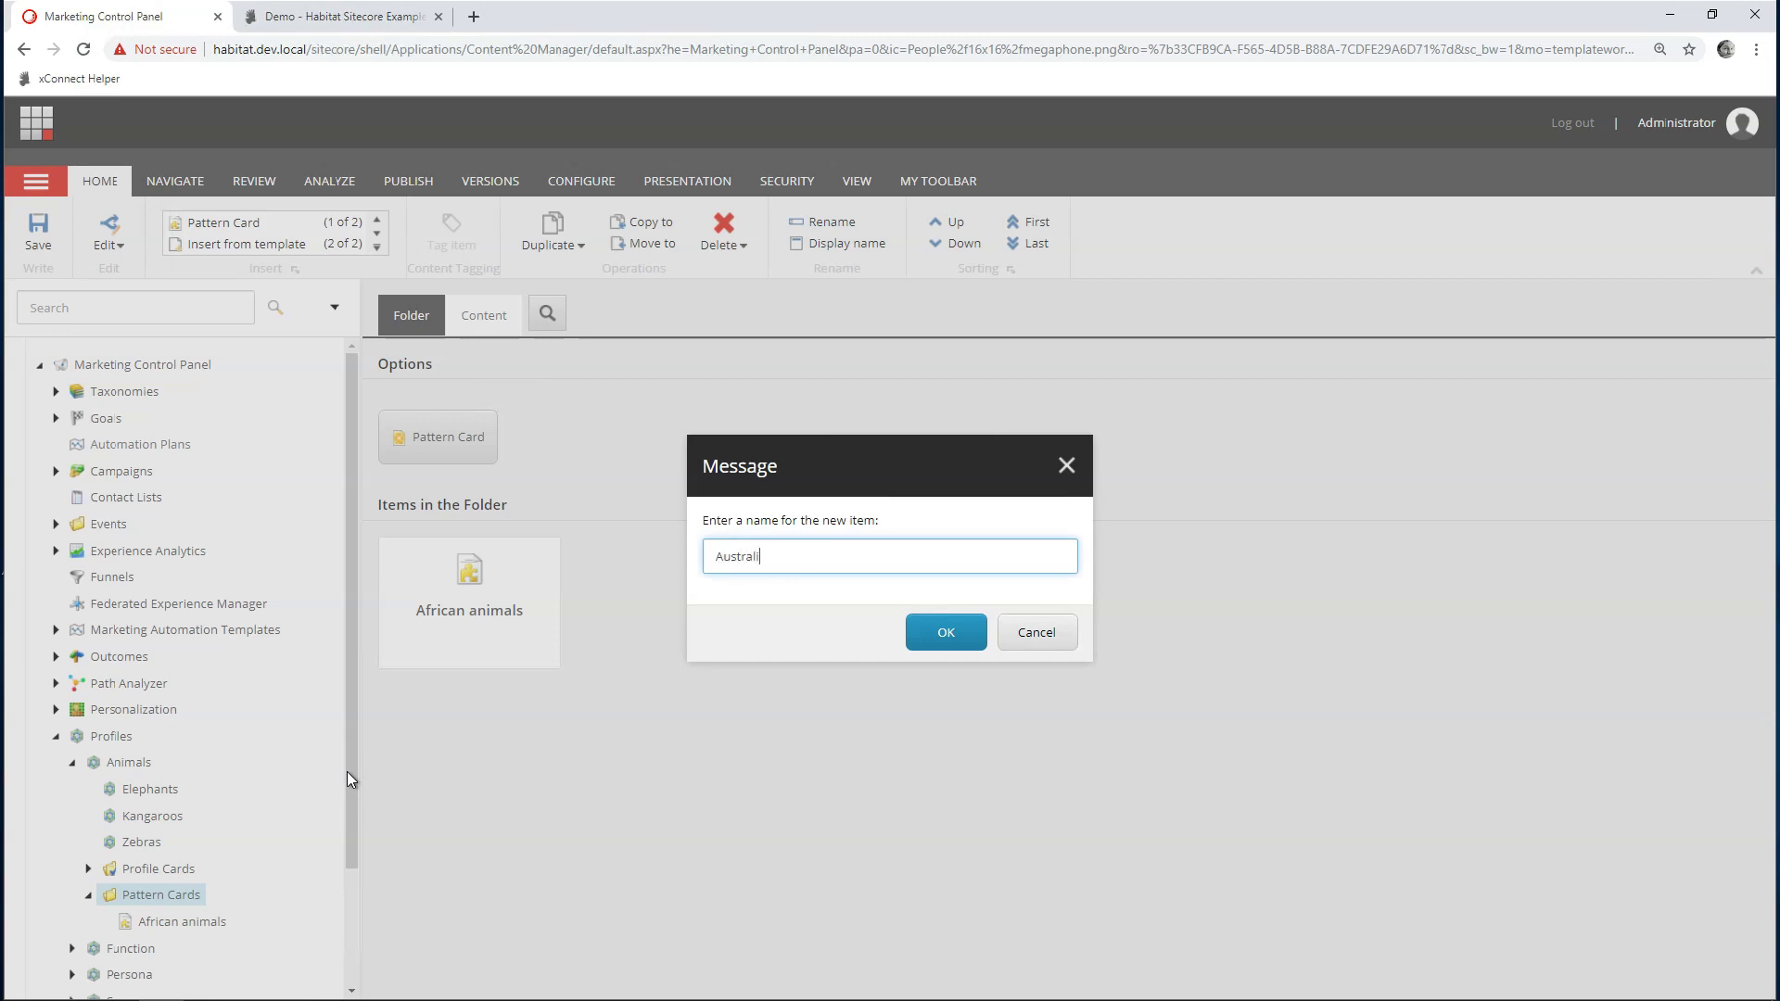
{"action": "left_click", "coordinate": [945, 632]}
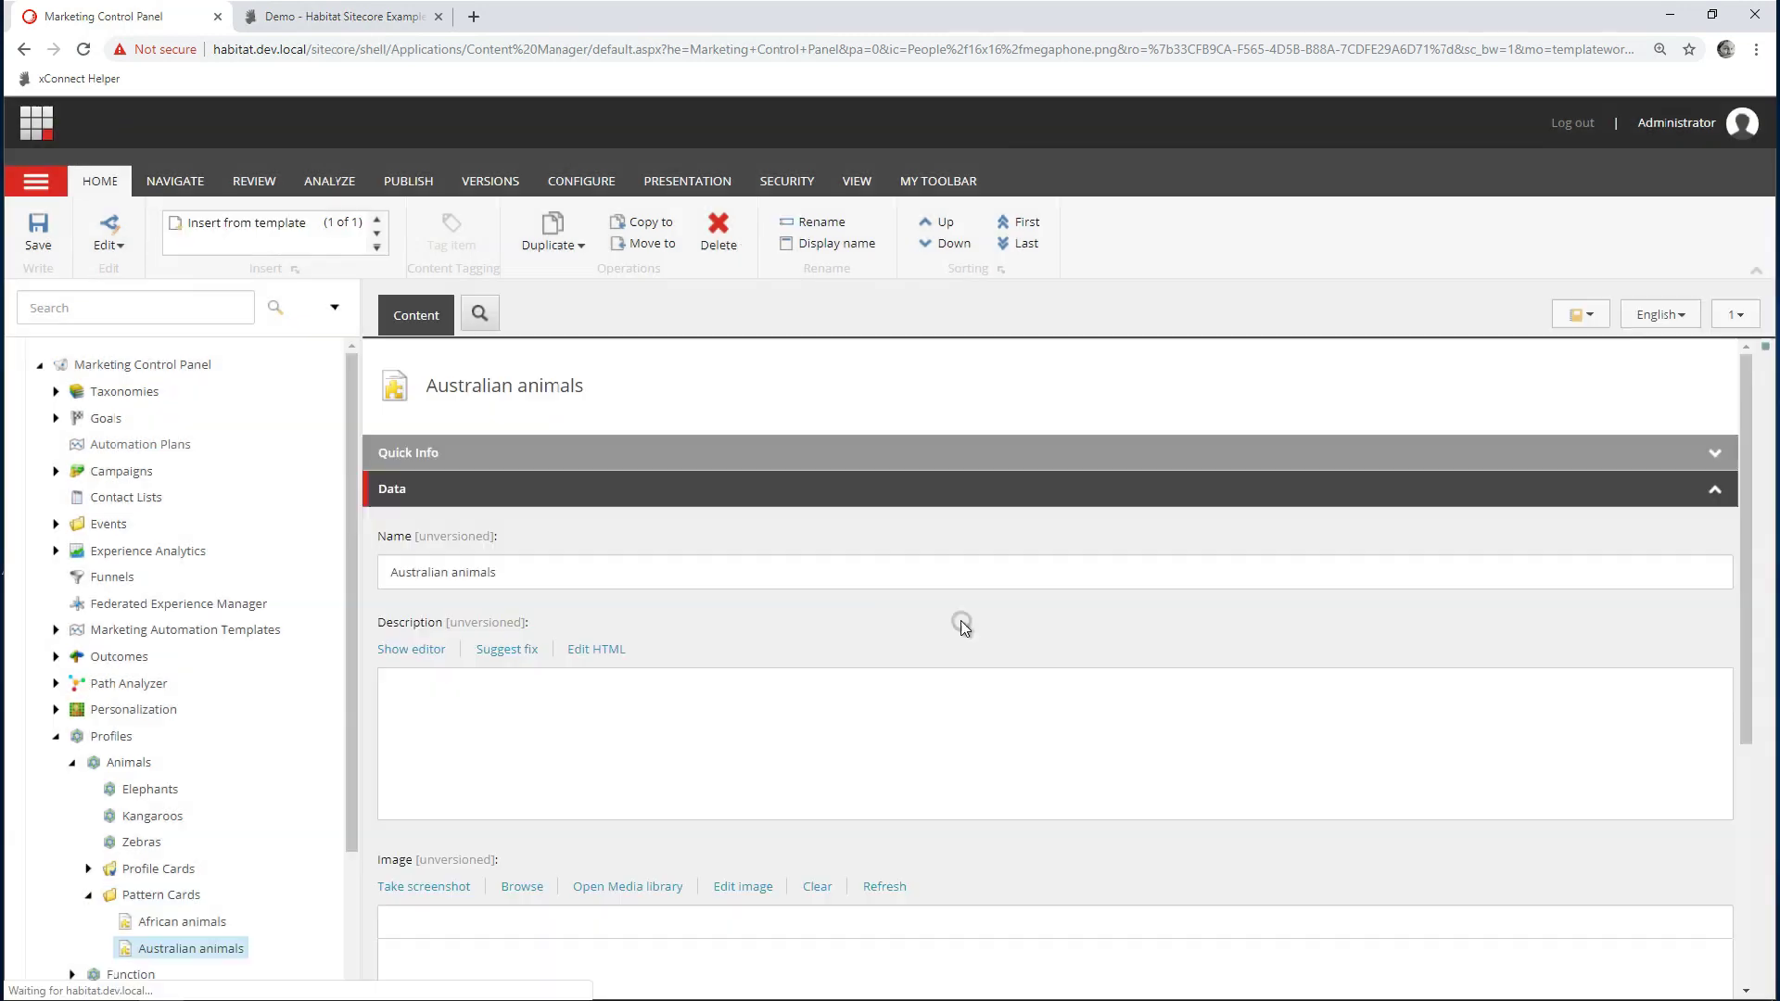
Step: Set the Australian animals card image to the kangaroo picture and save
{"action": "double_click", "coordinate": [598, 457]}
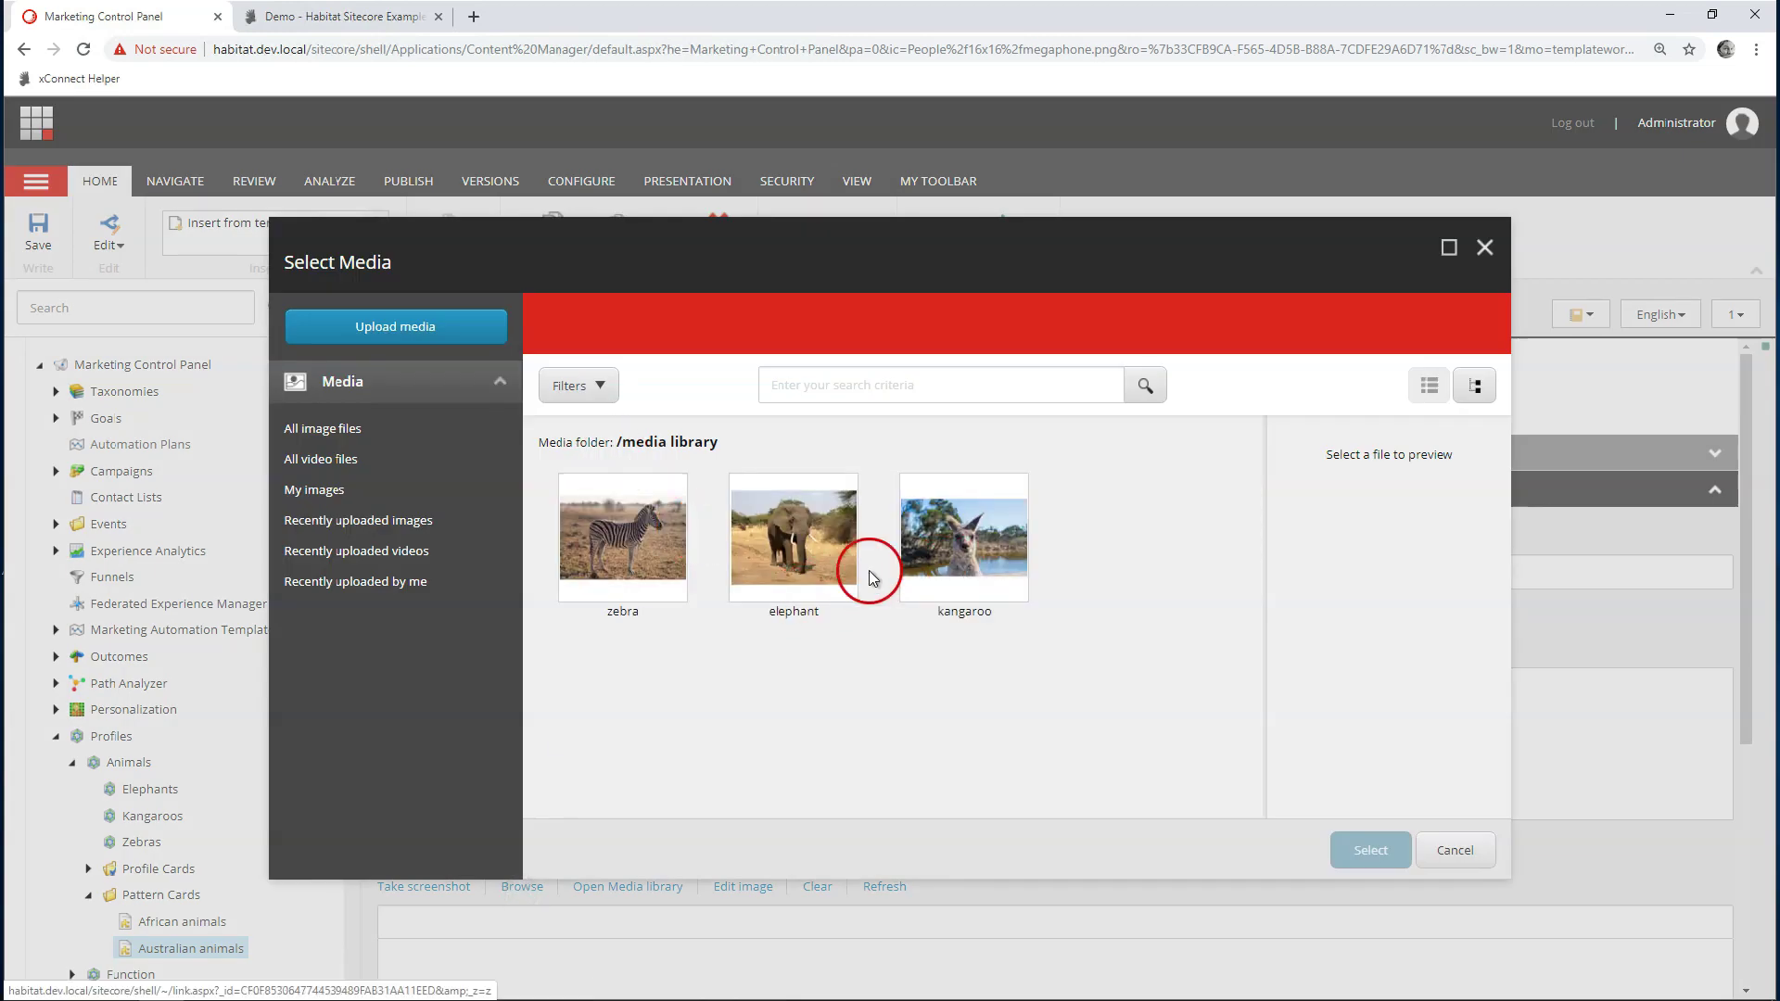
{"action": "left_click", "coordinate": [965, 529]}
{"action": "left_click", "coordinate": [1368, 851]}
{"action": "left_click", "coordinate": [39, 227]}
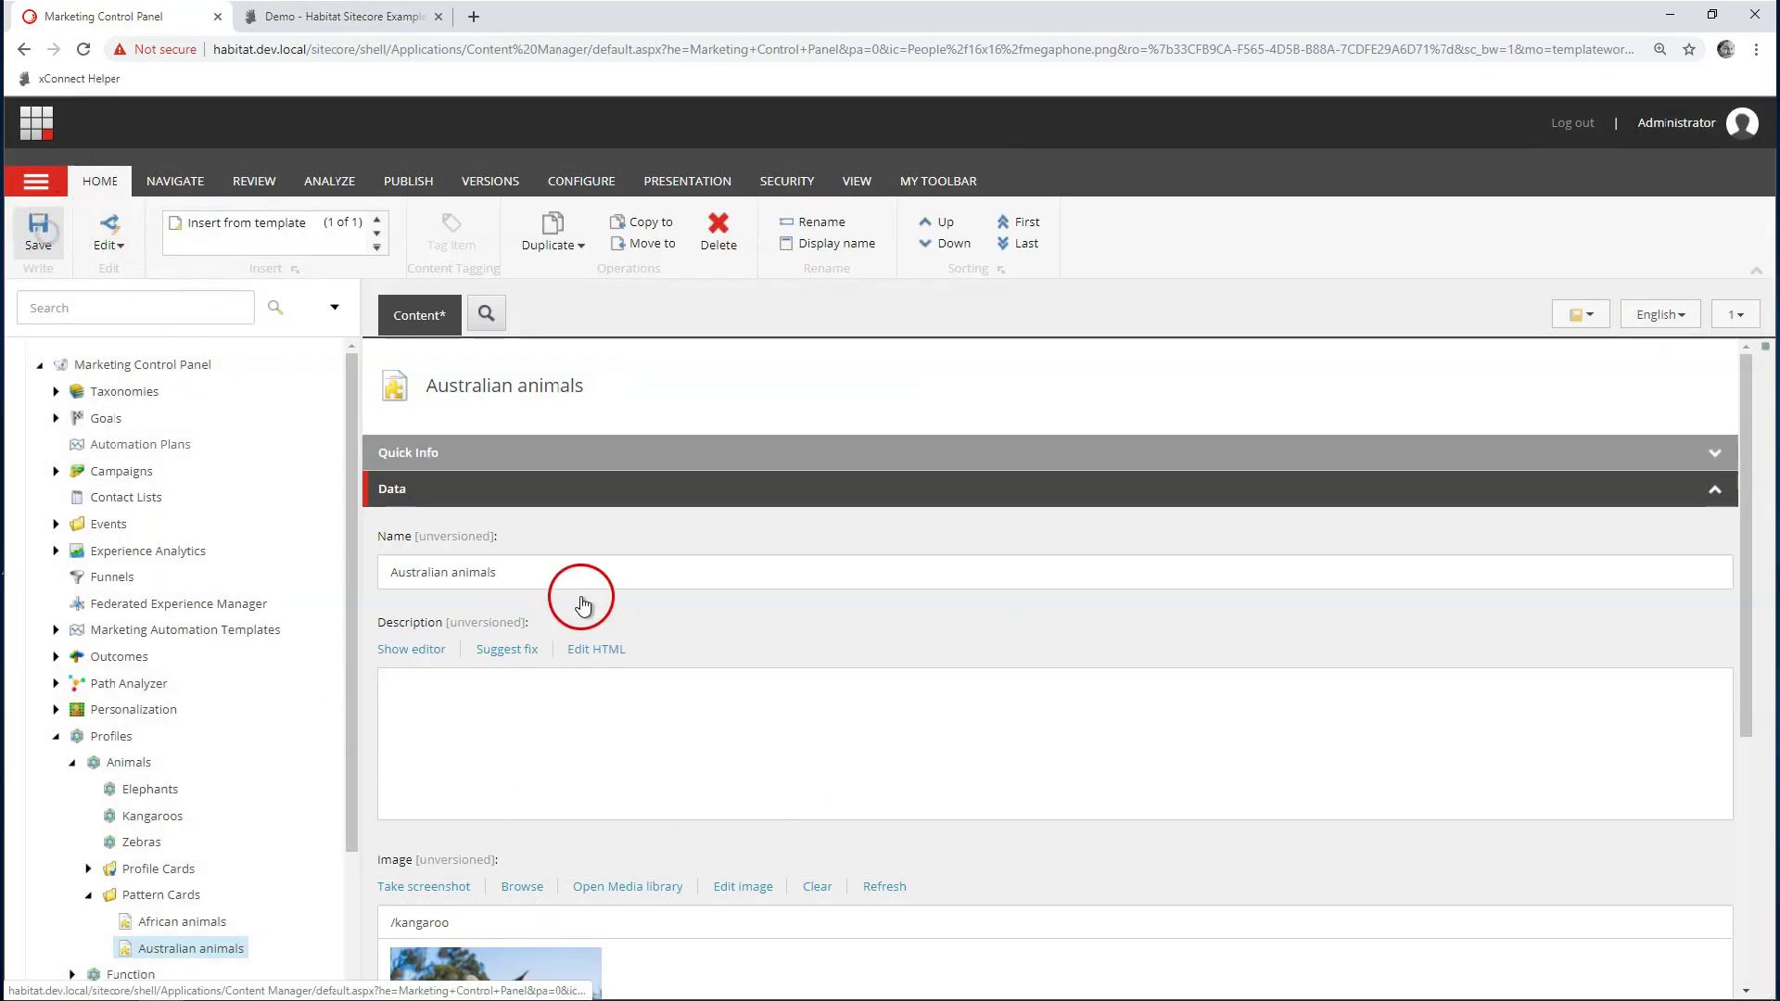
Step: Score Kangaroos at 1 on the Australian animals pattern card and save
{"action": "left_click", "coordinate": [646, 691]}
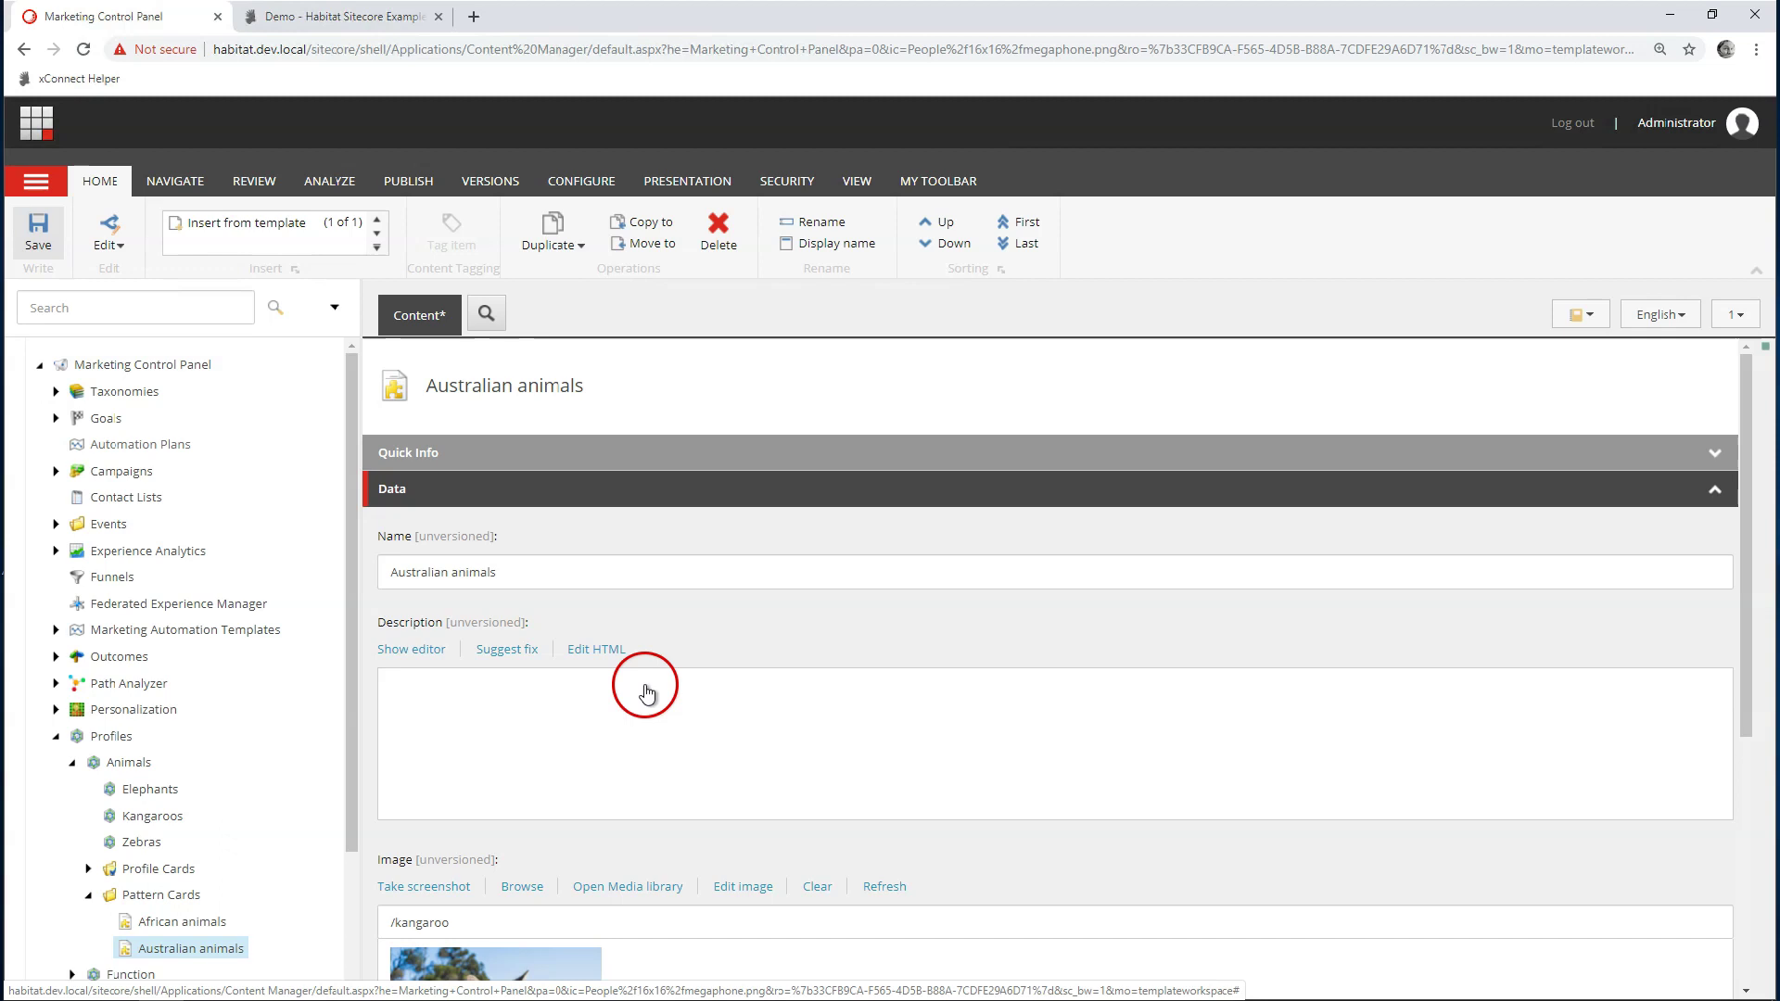
{"action": "scroll", "coordinate": [644, 688], "scroll_direction": "down", "scroll_amount": 5}
{"action": "left_click", "coordinate": [617, 759]}
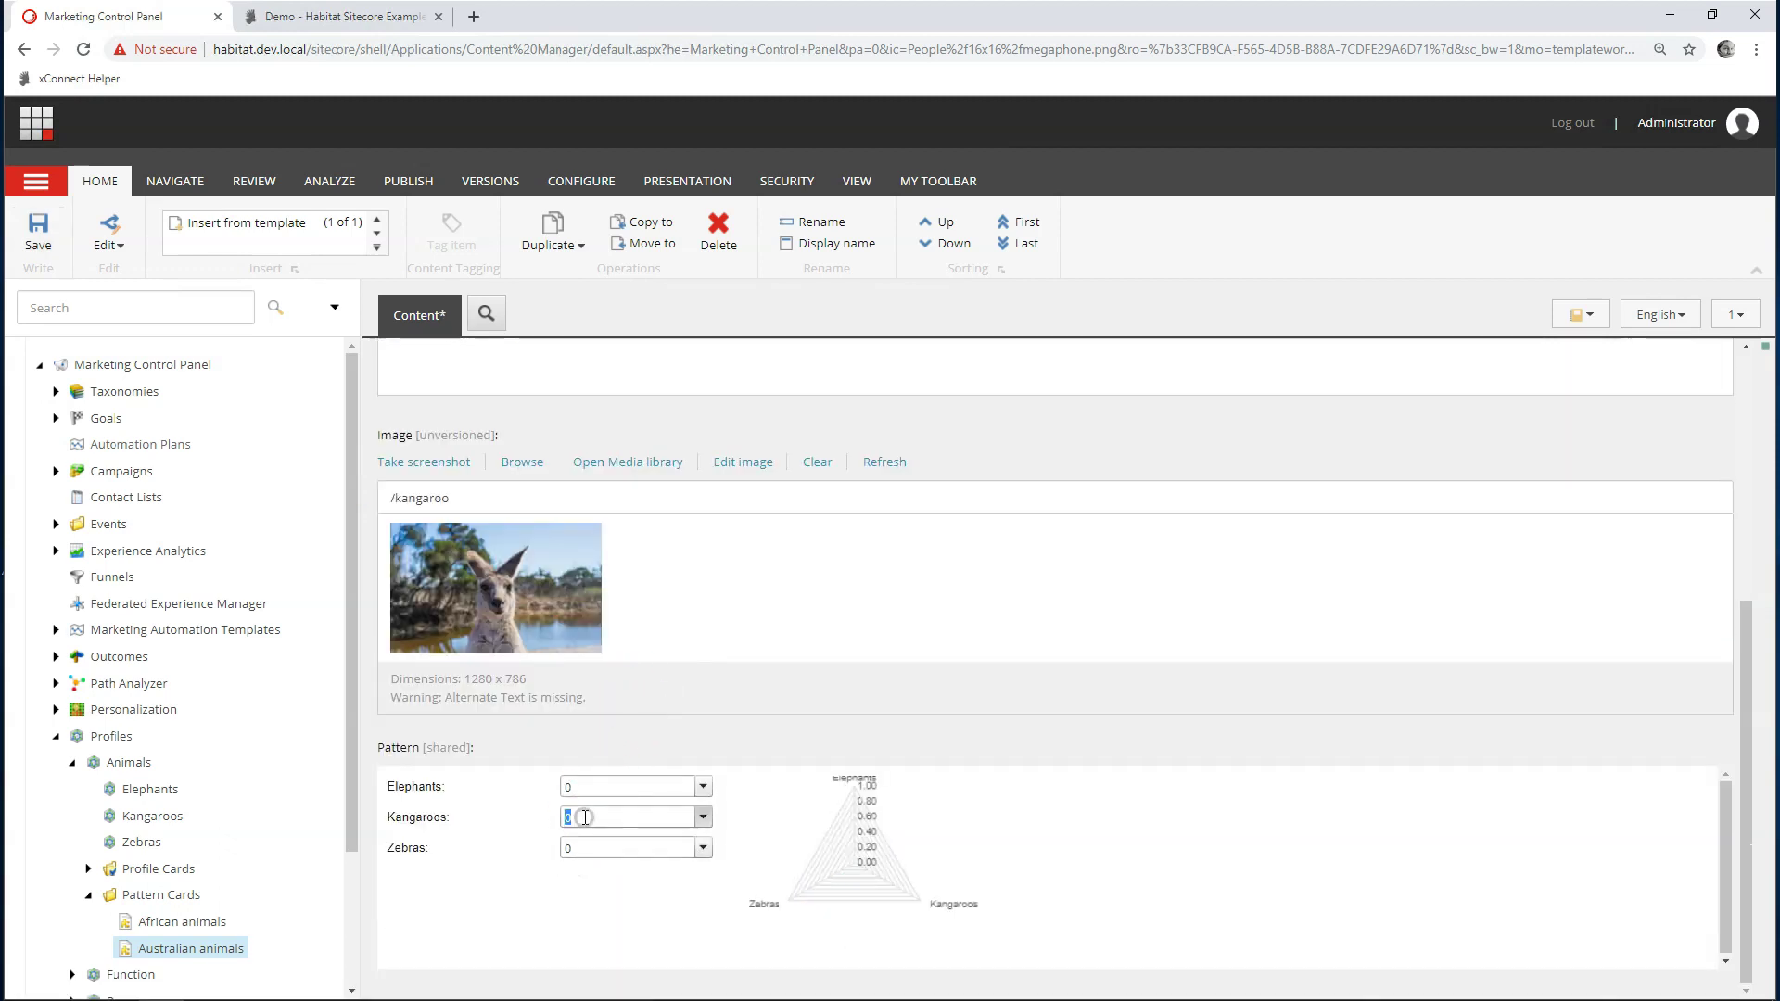
{"action": "type", "text": "1"}
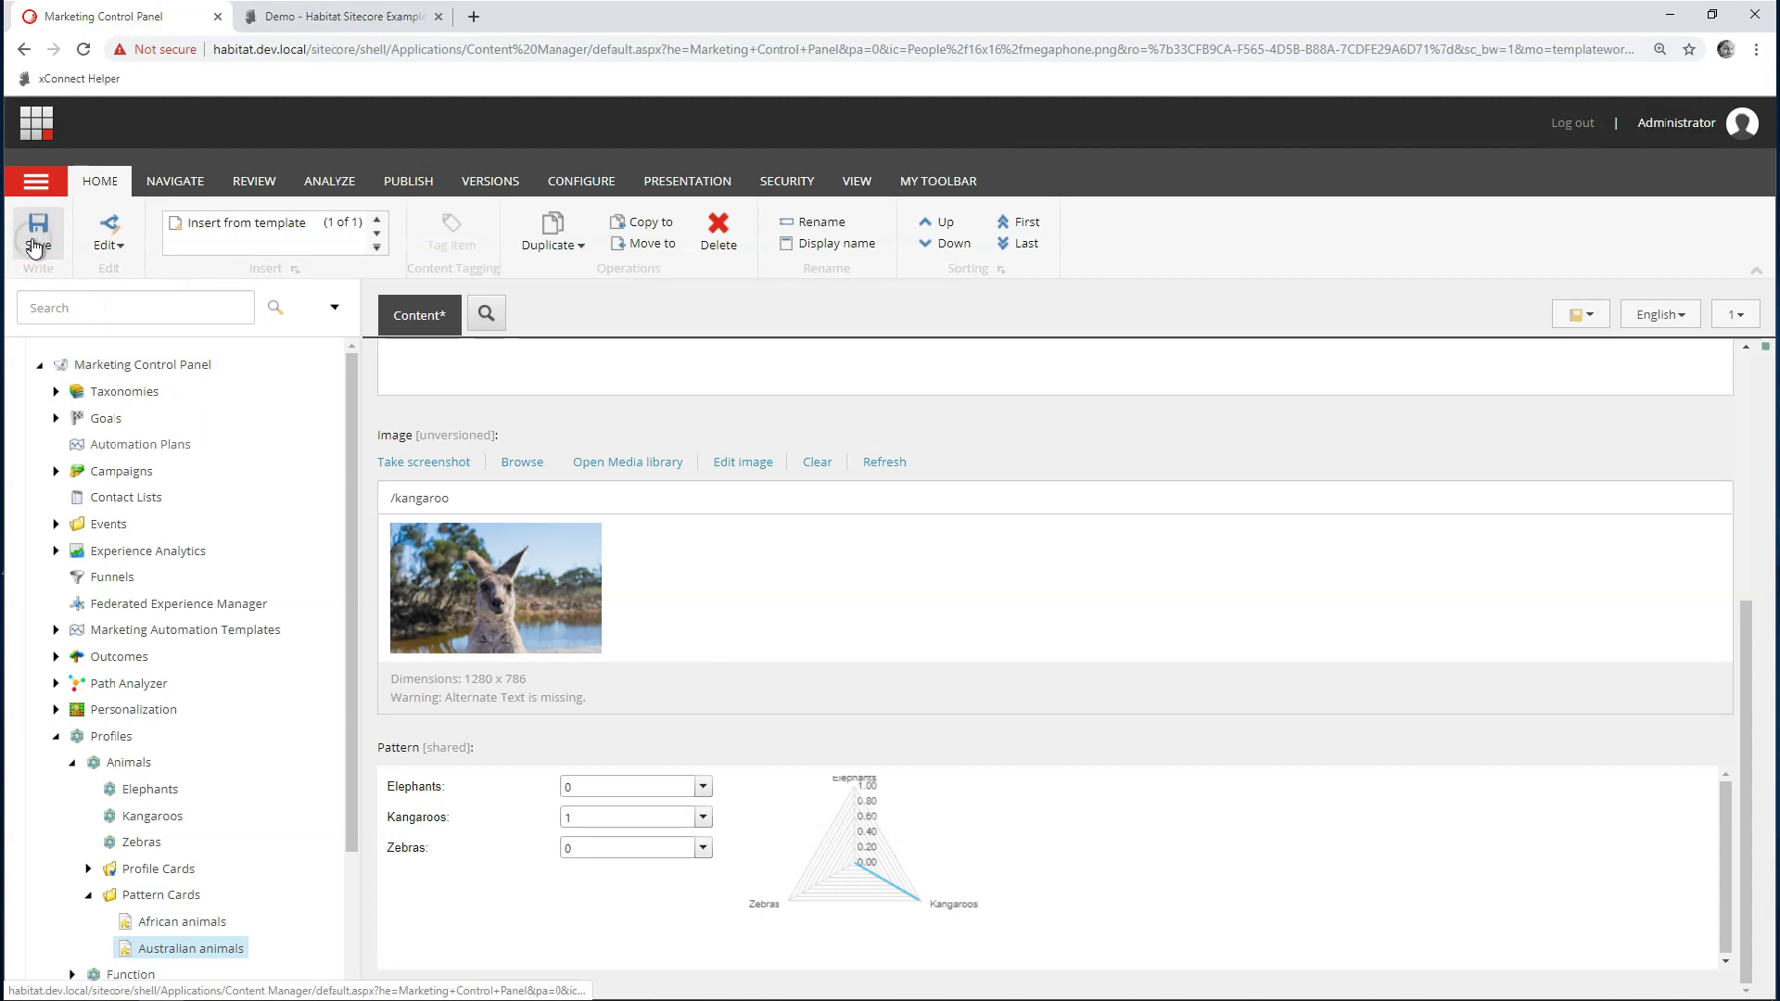
{"action": "left_click", "coordinate": [158, 322]}
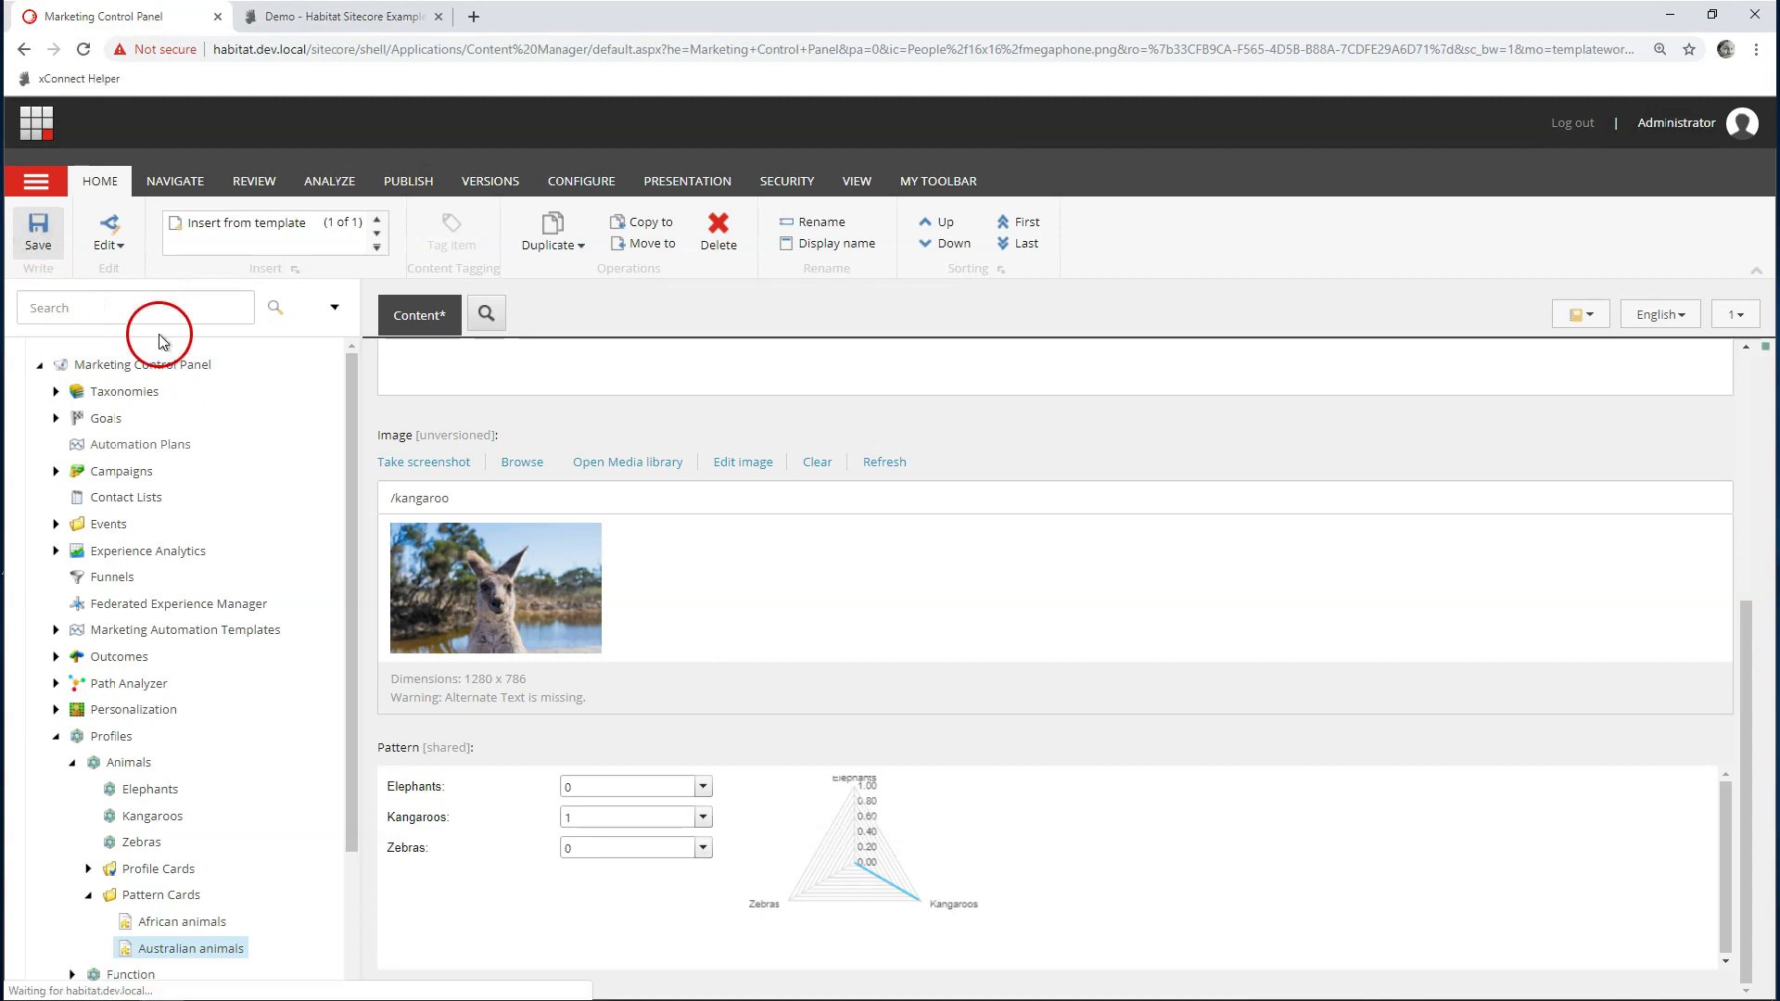
{"action": "left_click", "coordinate": [593, 376]}
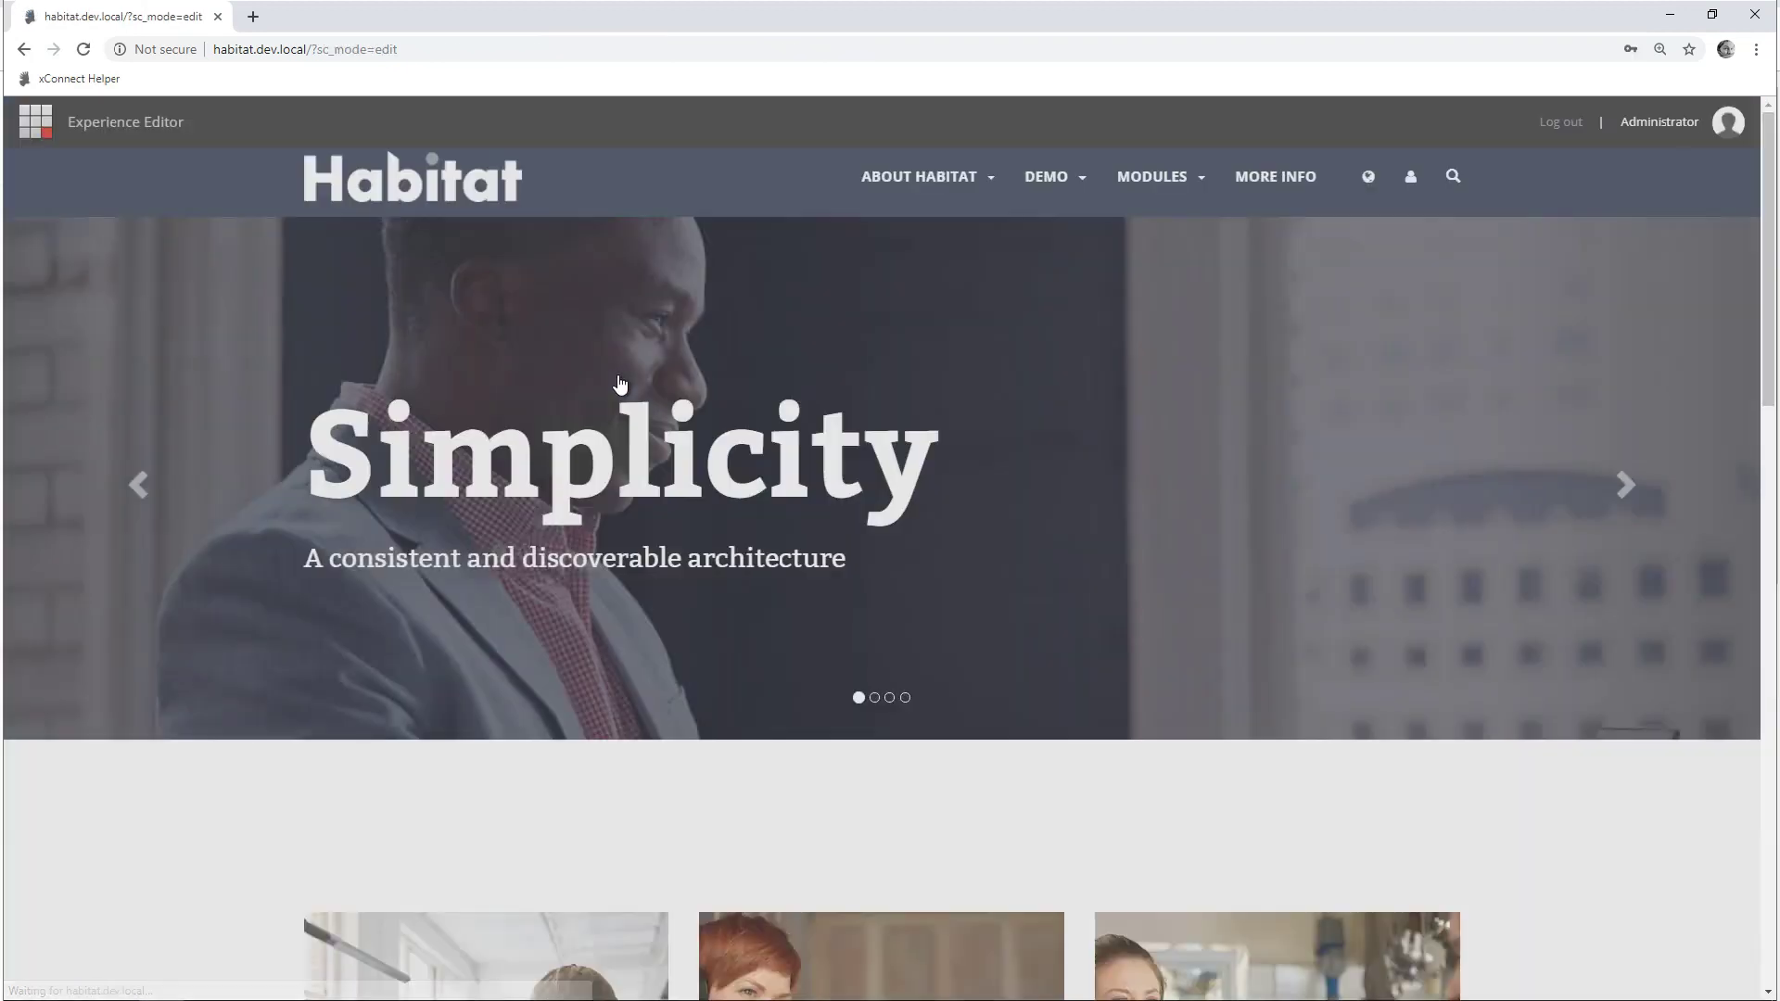
Step: Switch the Habitat home page into Experience Explorer mode from the View tab's Explore
{"action": "left_click", "coordinate": [604, 371]}
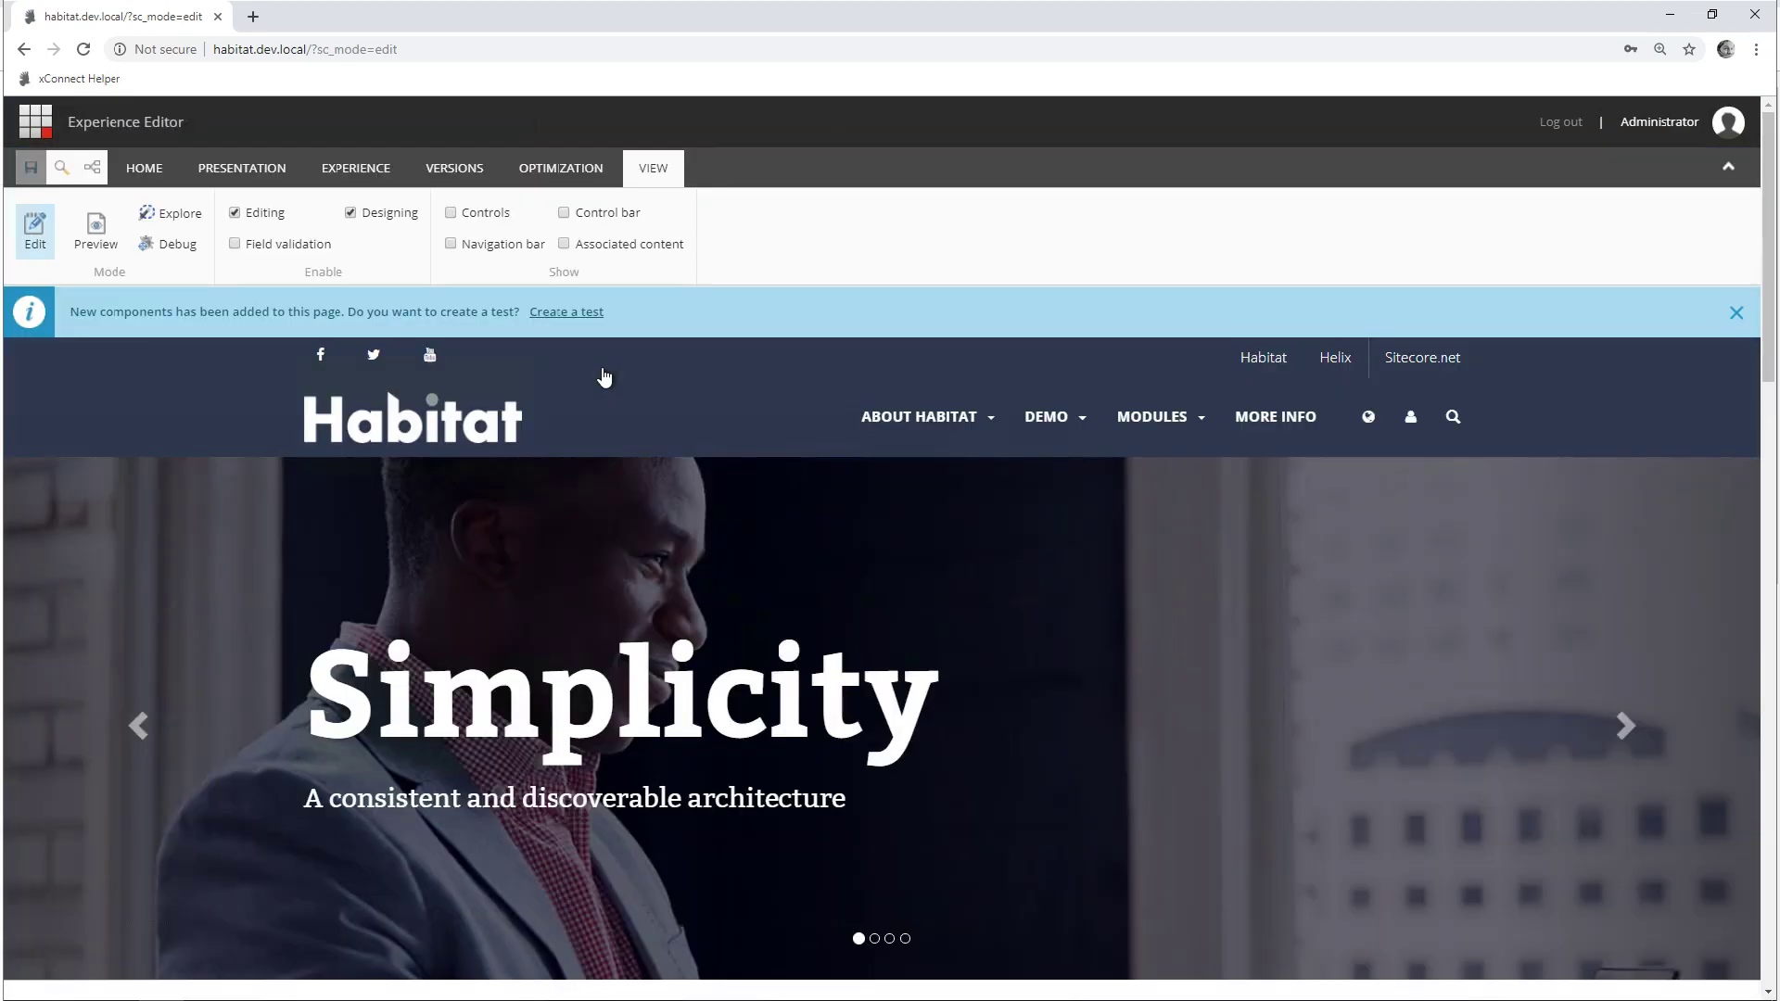
{"action": "left_click", "coordinate": [186, 219]}
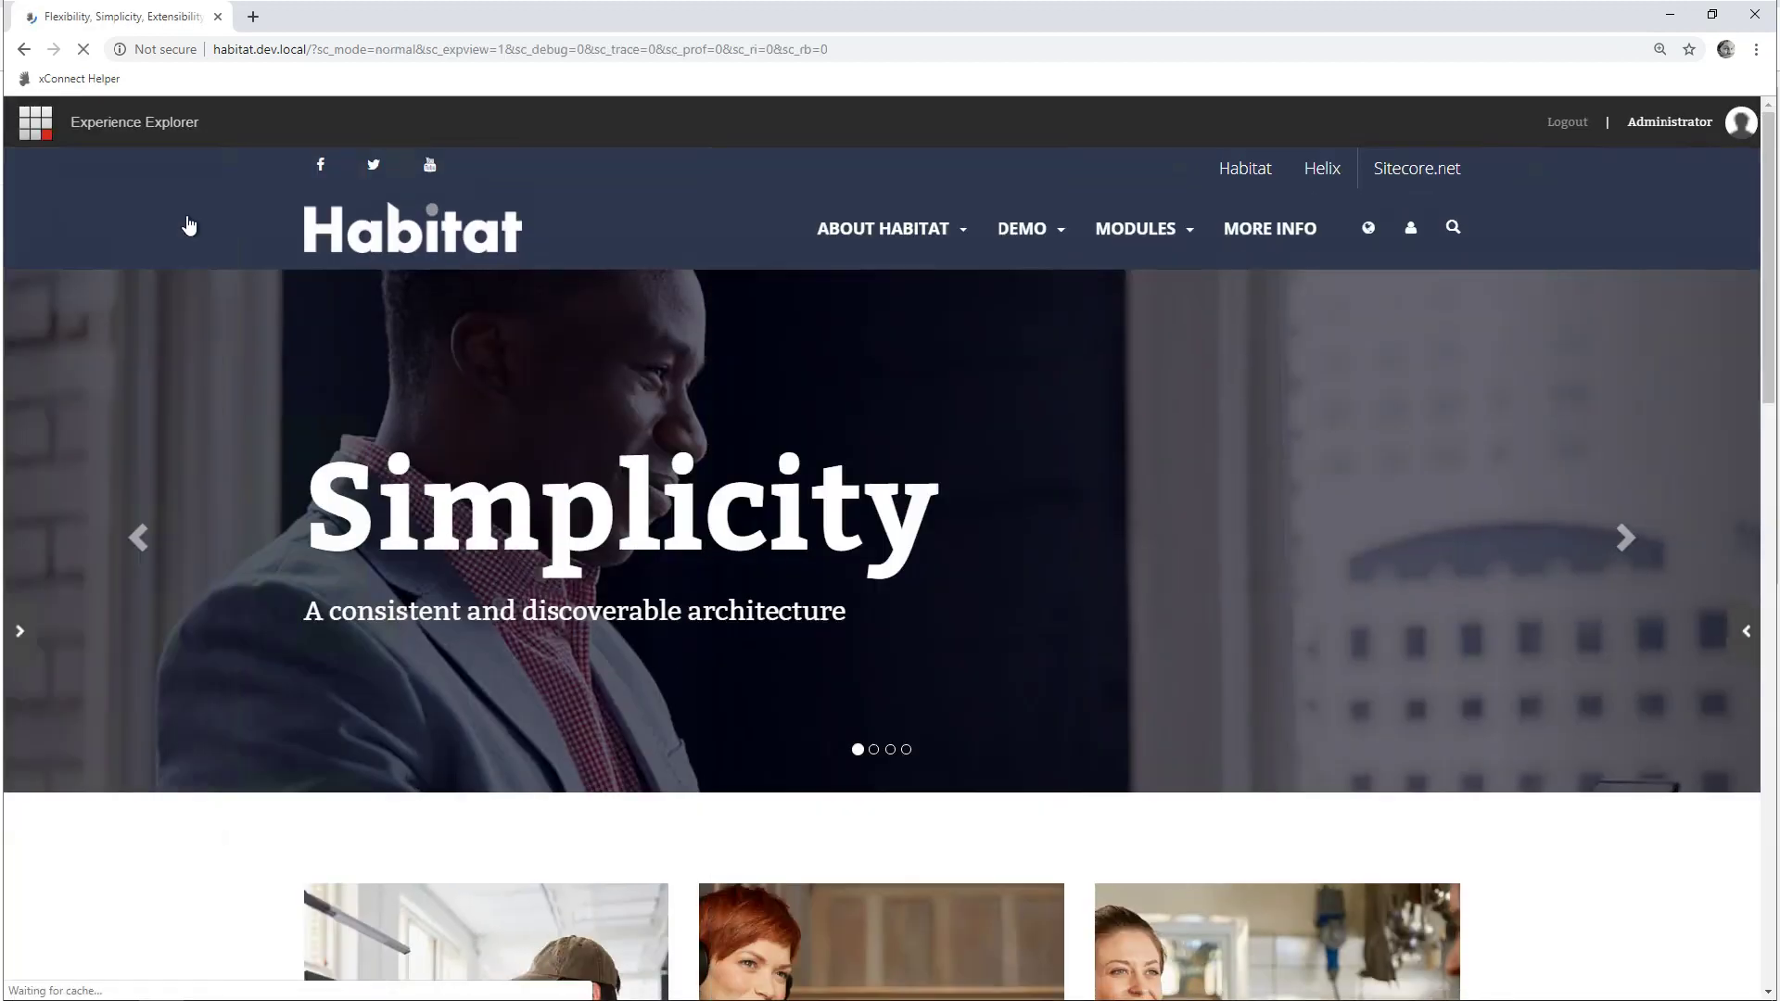
Step: Visit the Zebras page from the DEMO menu
{"action": "left_click", "coordinate": [203, 237]}
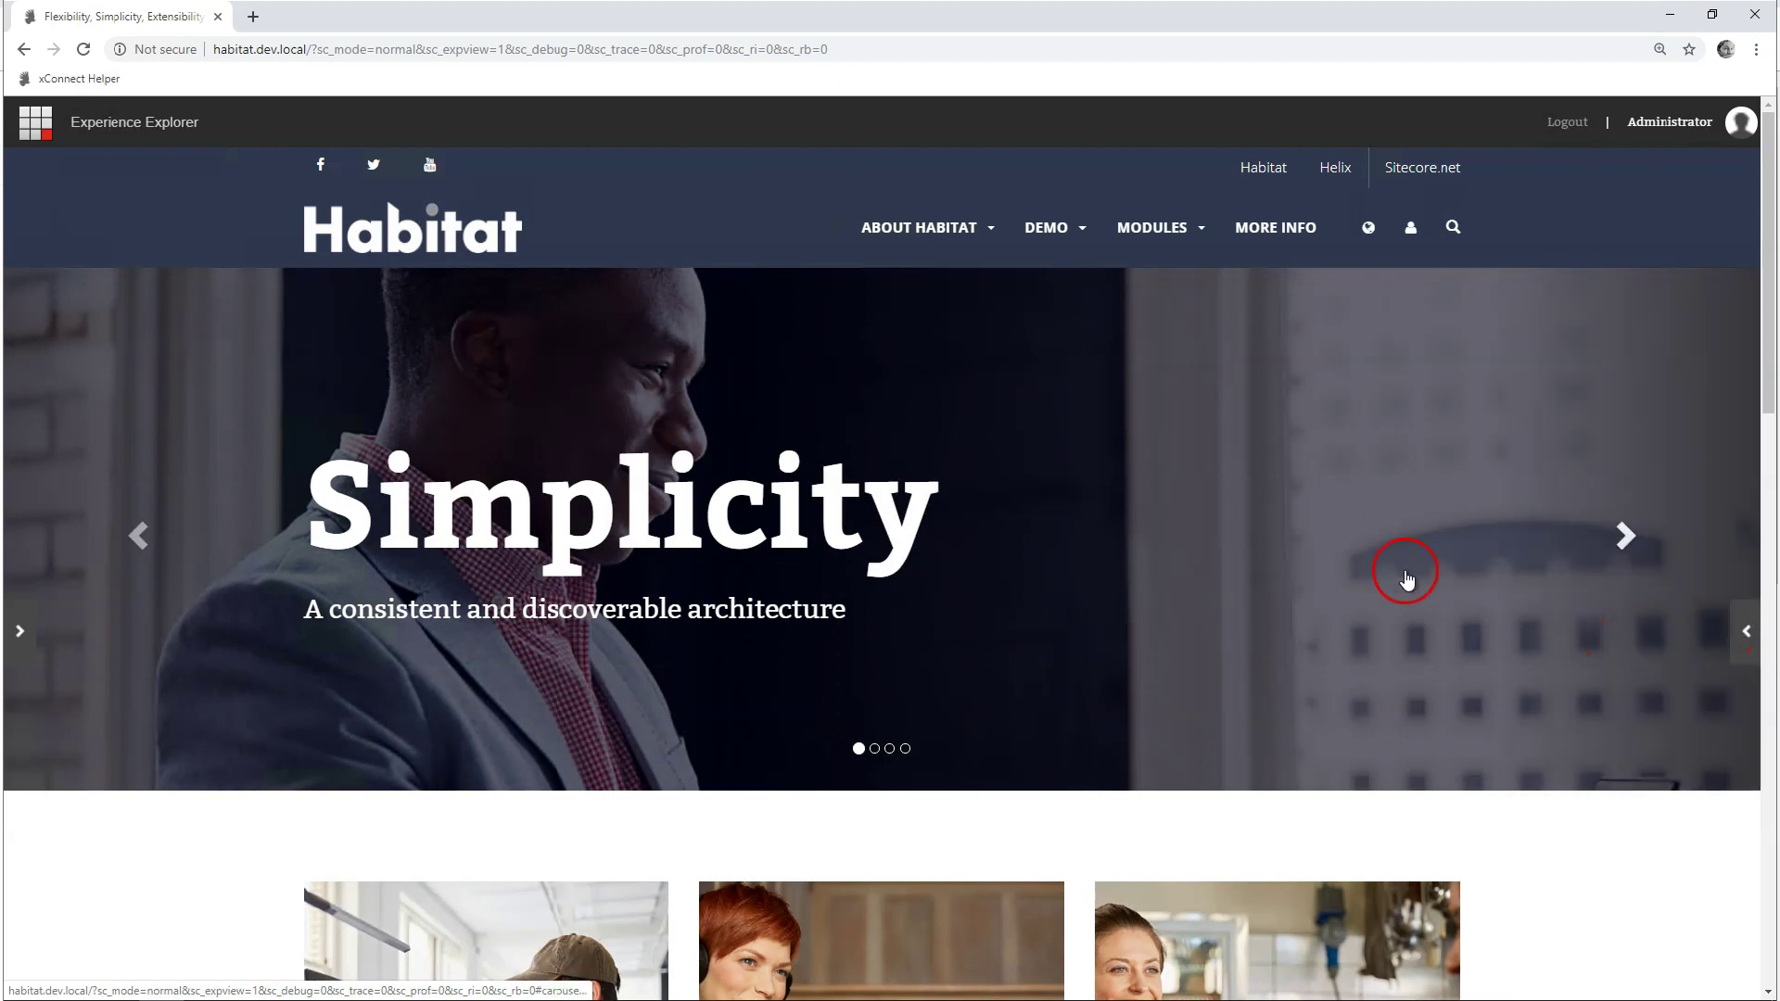
{"action": "left_click", "coordinate": [1042, 246]}
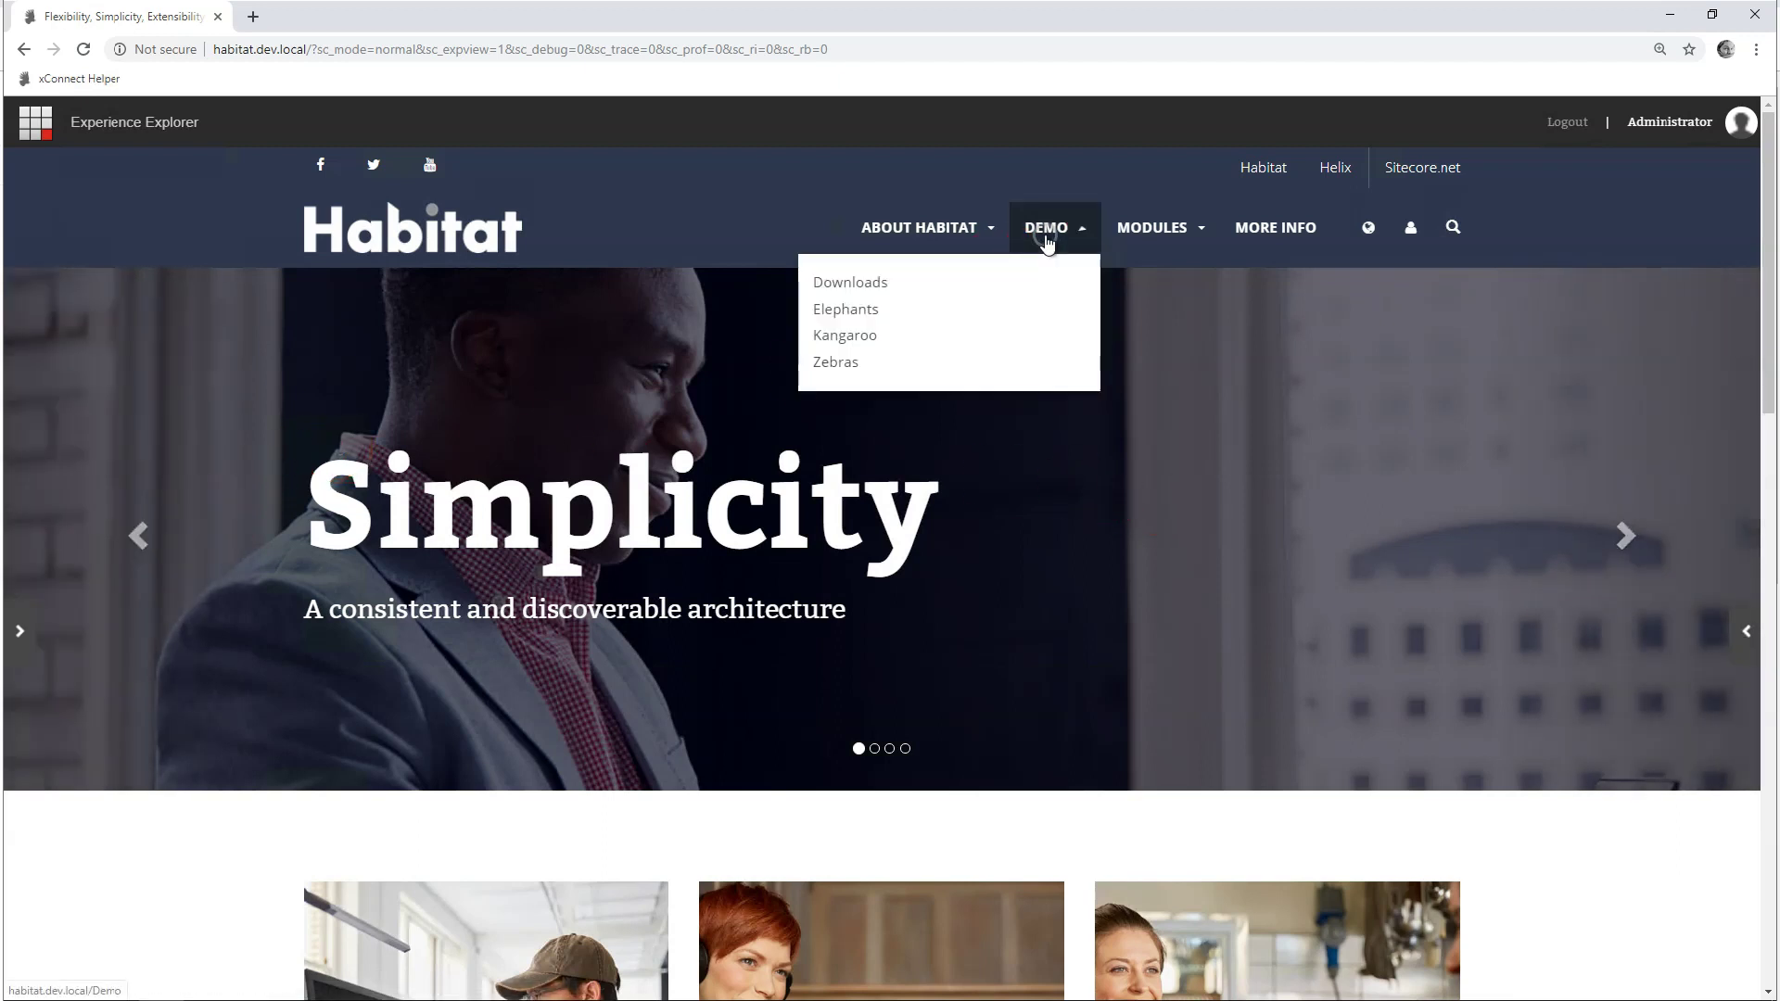
{"action": "left_click", "coordinate": [853, 365]}
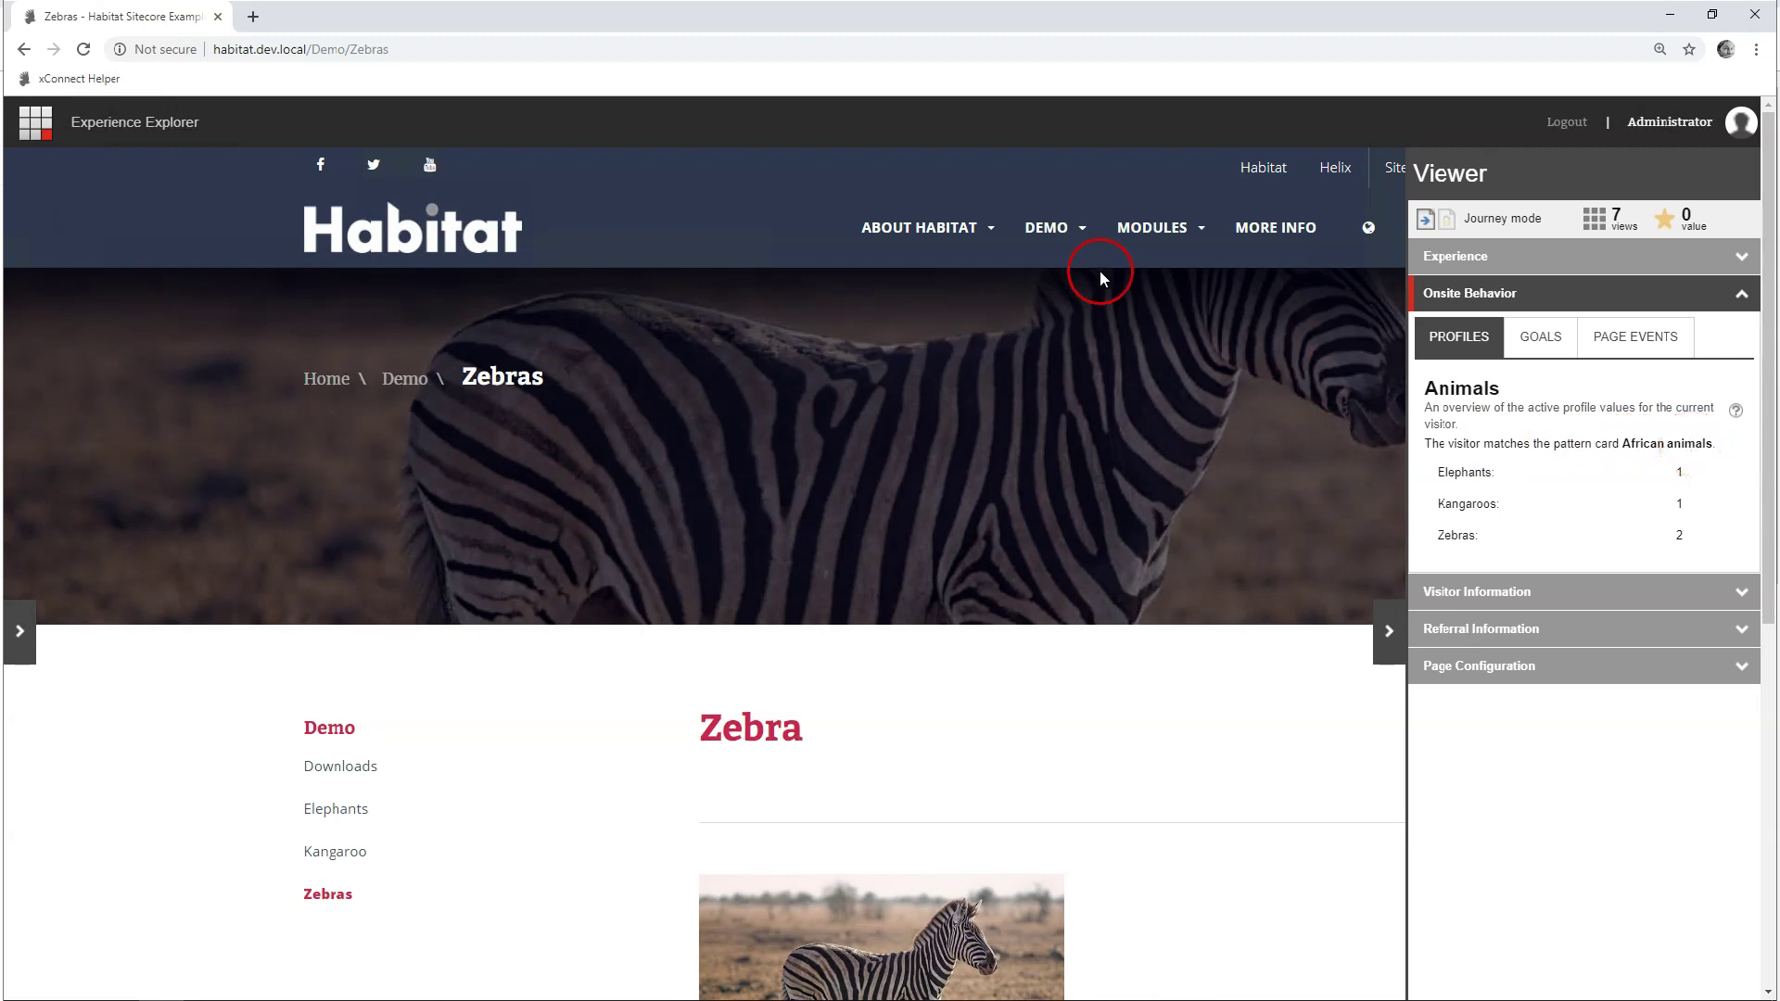
Step: Visit the Kangaroo page, reload it to register another visit, and select its address
{"action": "left_click", "coordinate": [1048, 232]}
{"action": "left_click", "coordinate": [859, 339]}
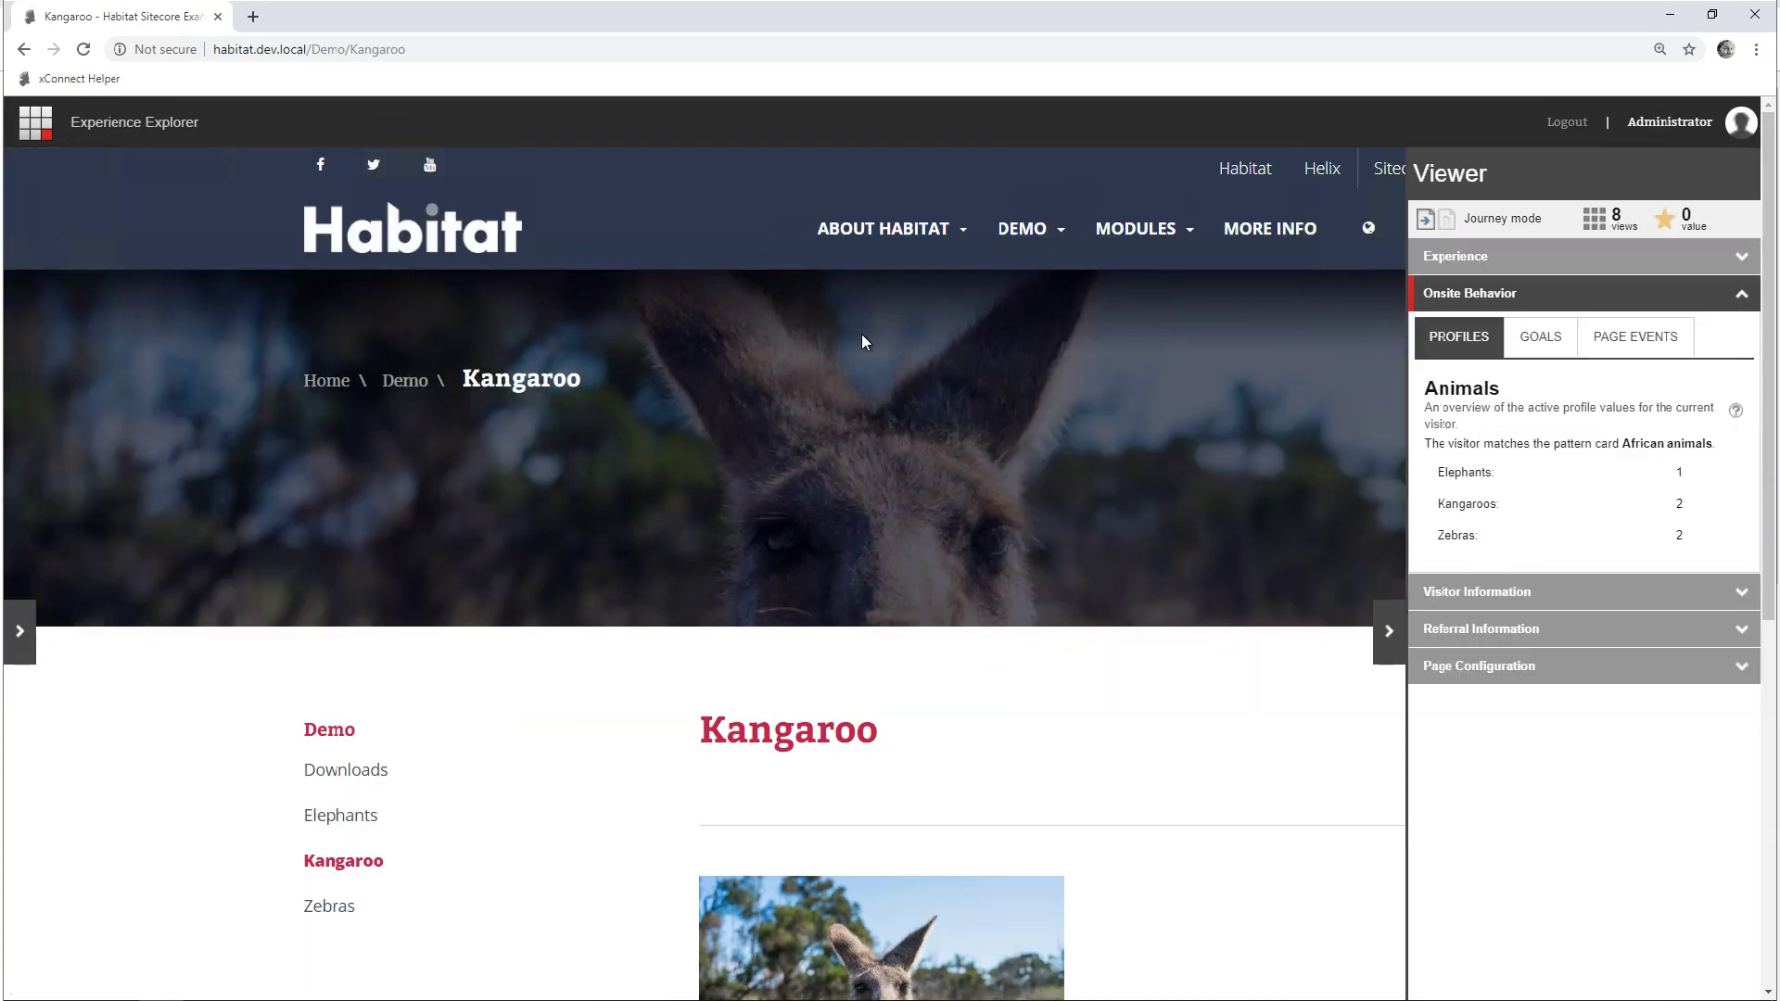
{"action": "left_click", "coordinate": [83, 49]}
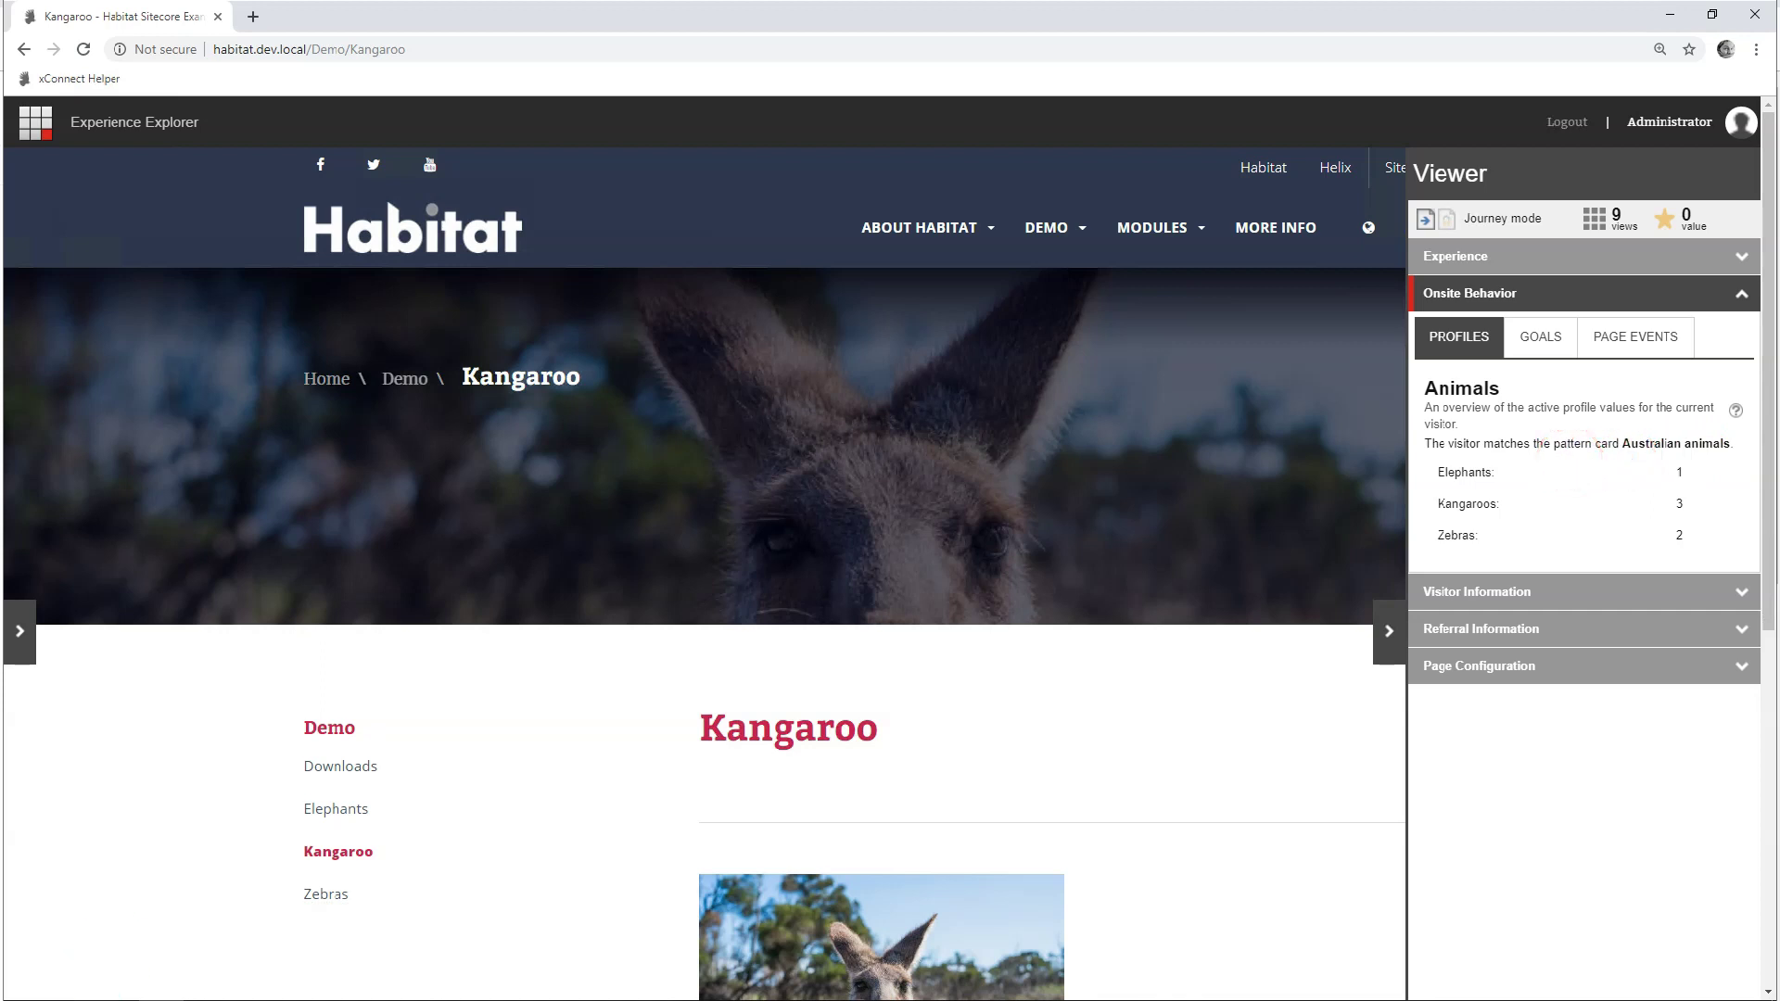
{"action": "left_click", "coordinate": [370, 57]}
{"action": "key", "text": "ctrl+c"}
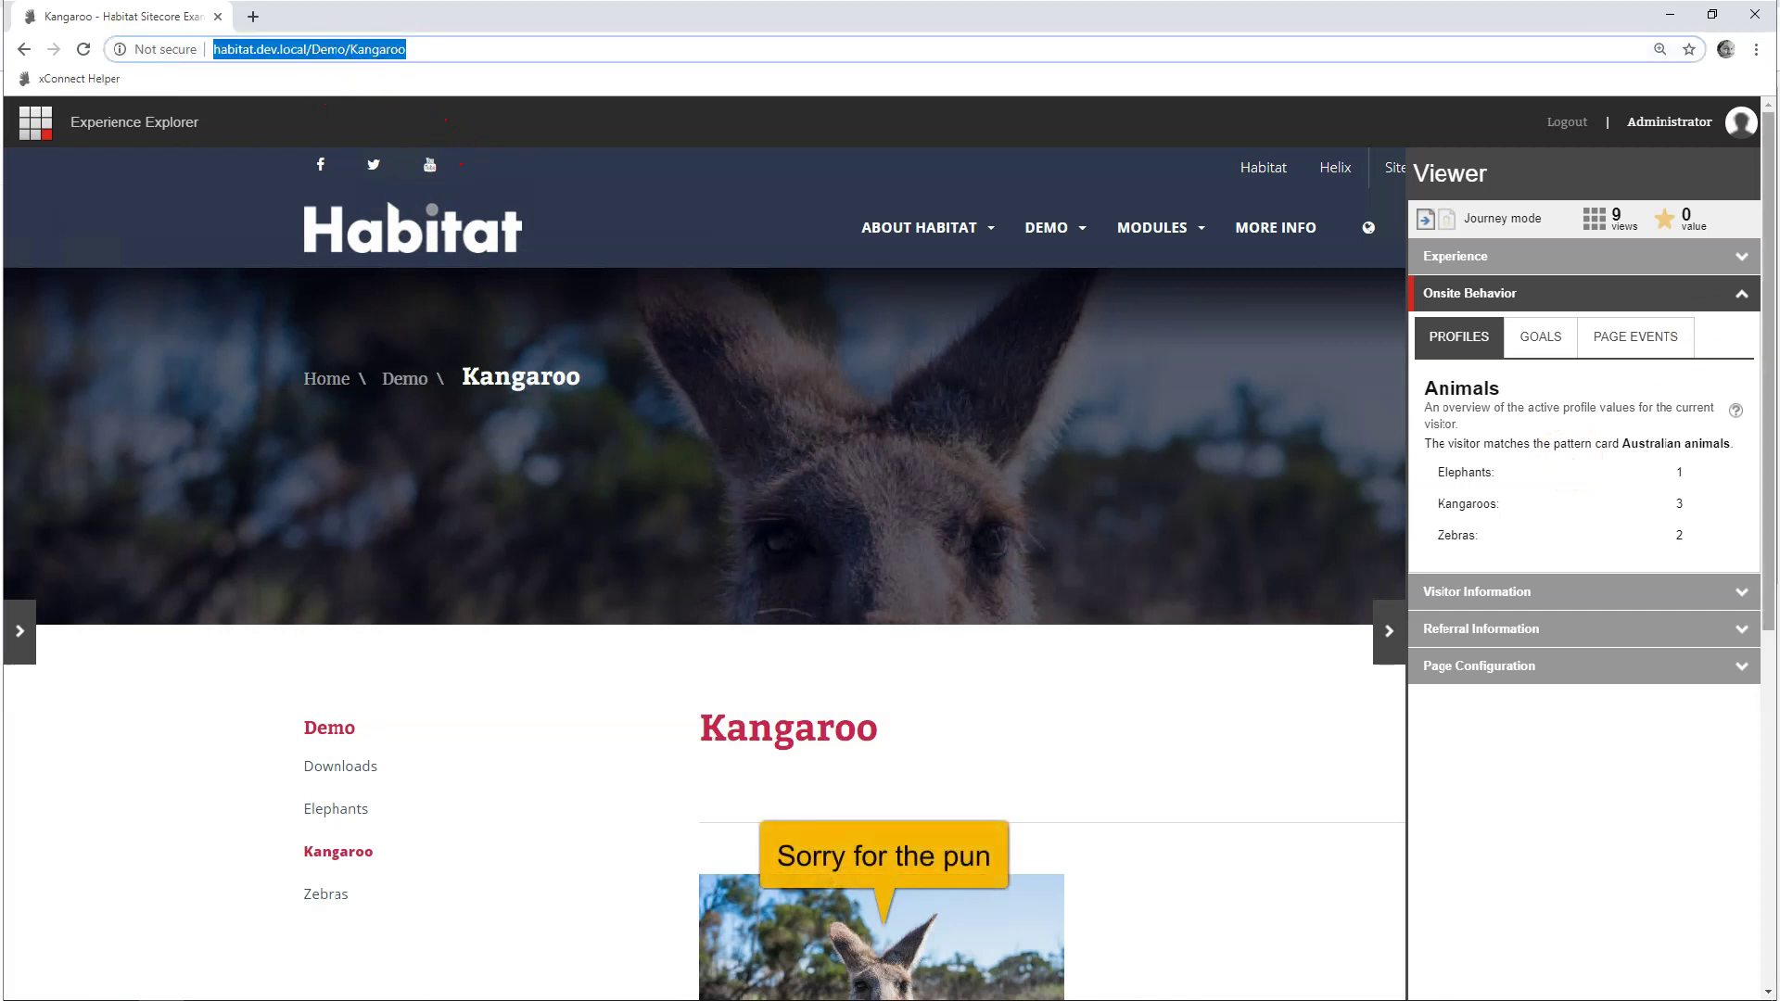
{"action": "left_click", "coordinate": [1765, 56]}
Step: Load the copied Kangaroo page in a new incognito window, then open xConnect Helper in a second tab
{"action": "left_click", "coordinate": [1681, 113]}
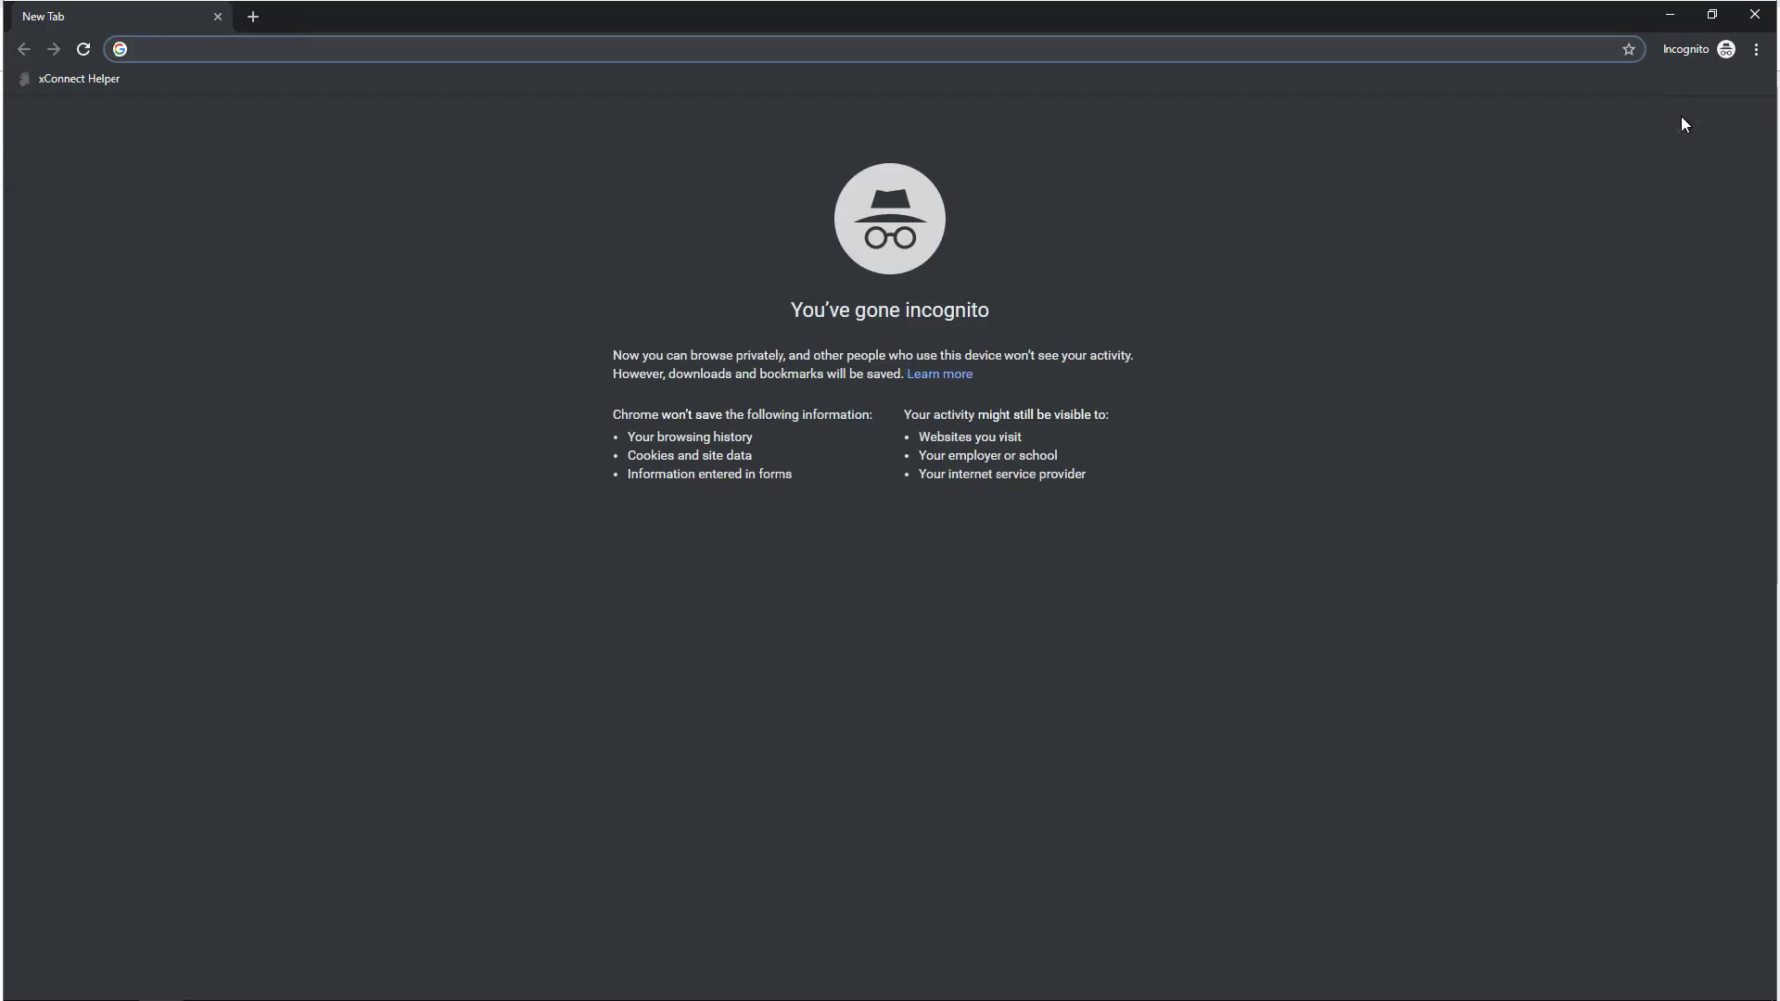
{"action": "key", "text": "ctrl+v"}
{"action": "key", "text": "Return"}
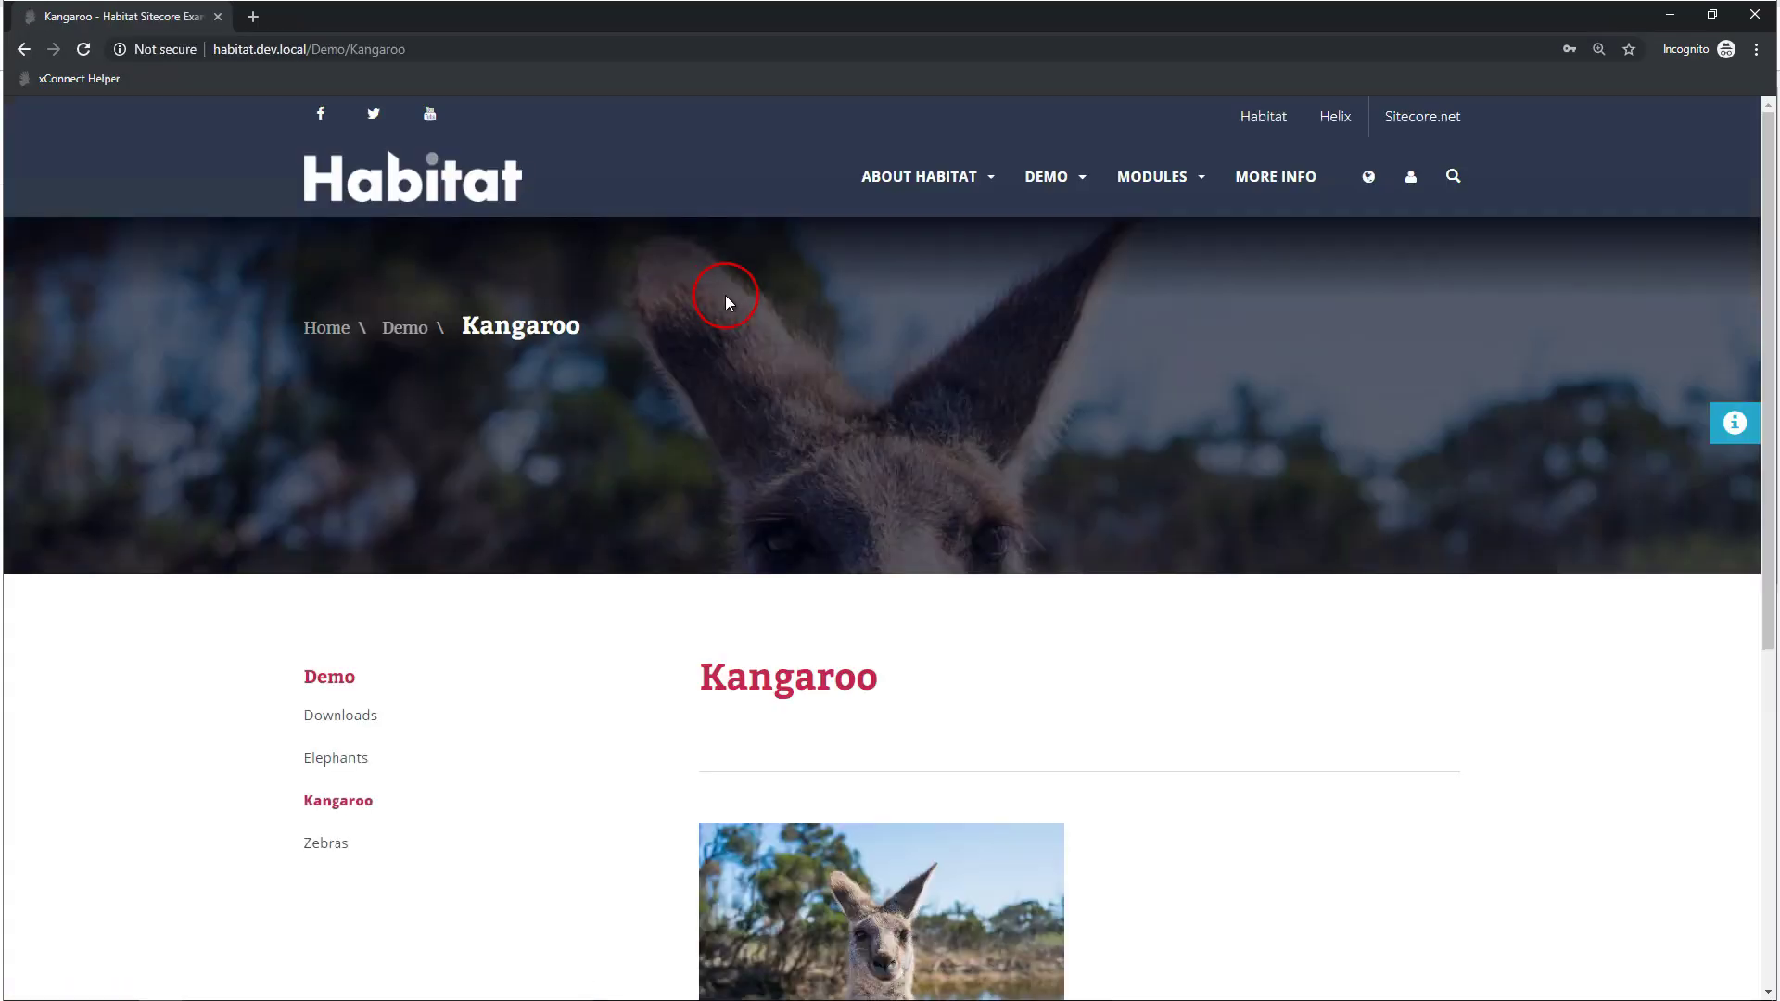
{"action": "scroll", "coordinate": [725, 297], "scroll_direction": "down", "scroll_amount": 2}
{"action": "scroll", "coordinate": [726, 309], "scroll_direction": "up", "scroll_amount": 2}
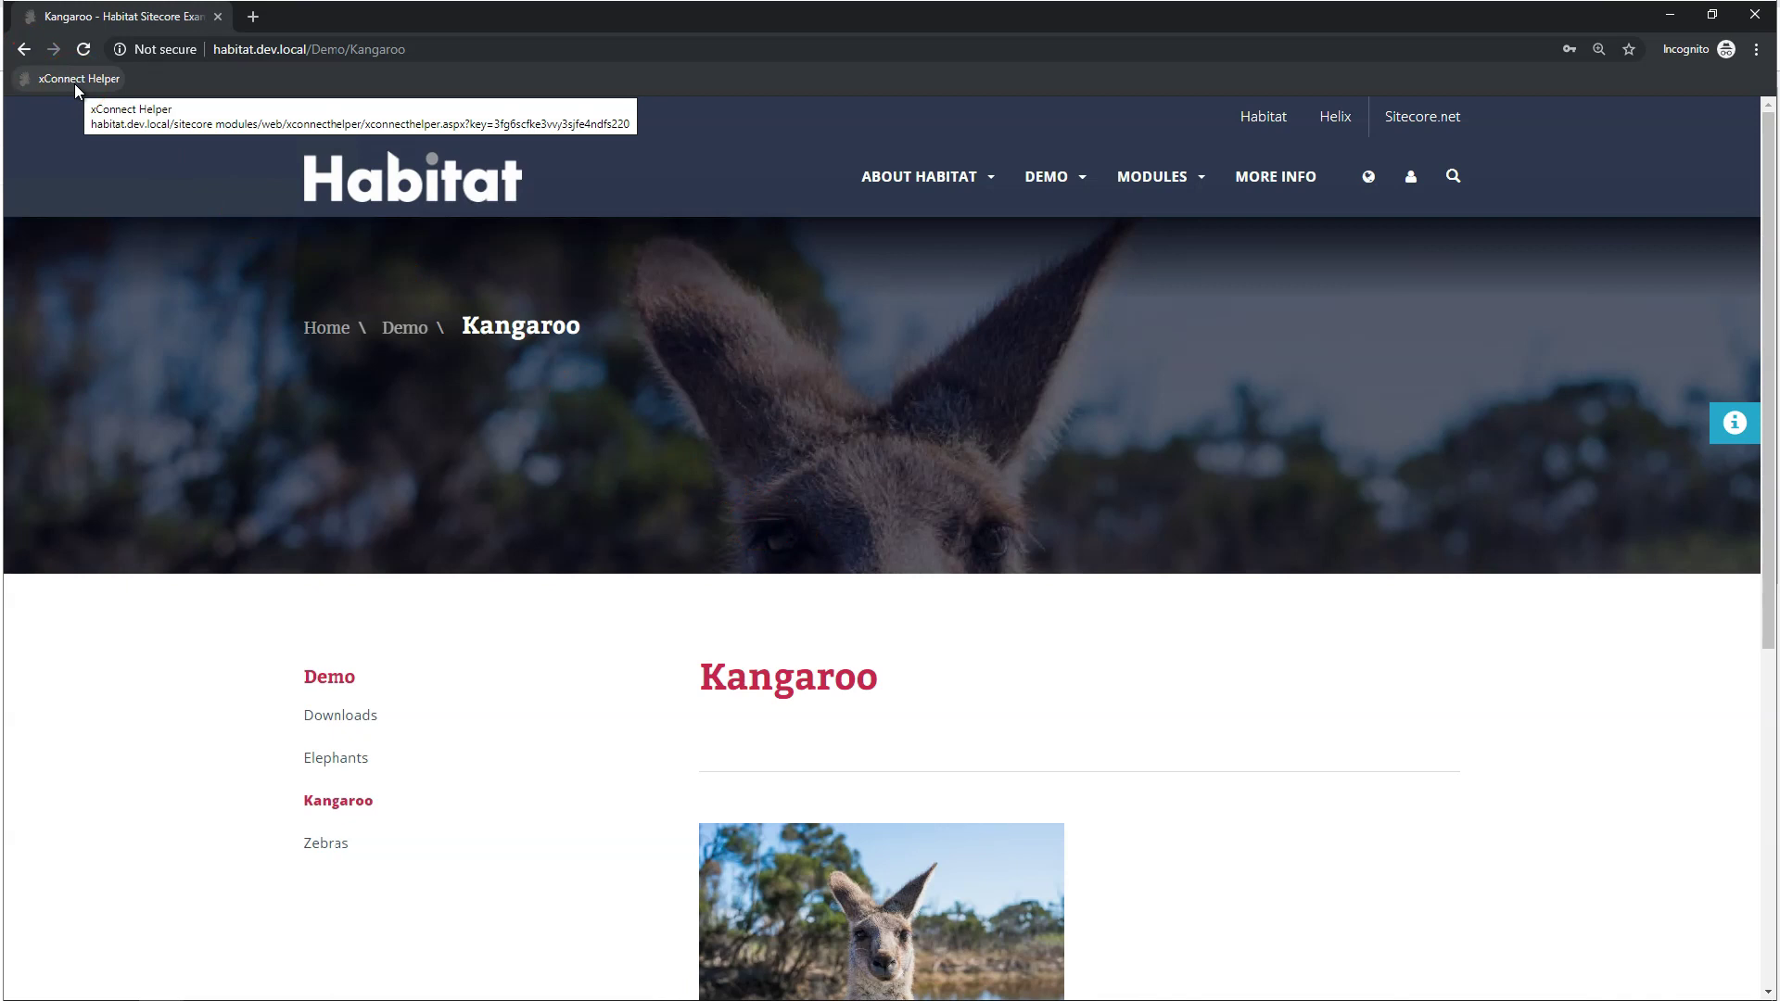
{"action": "middle_click", "coordinate": [75, 86]}
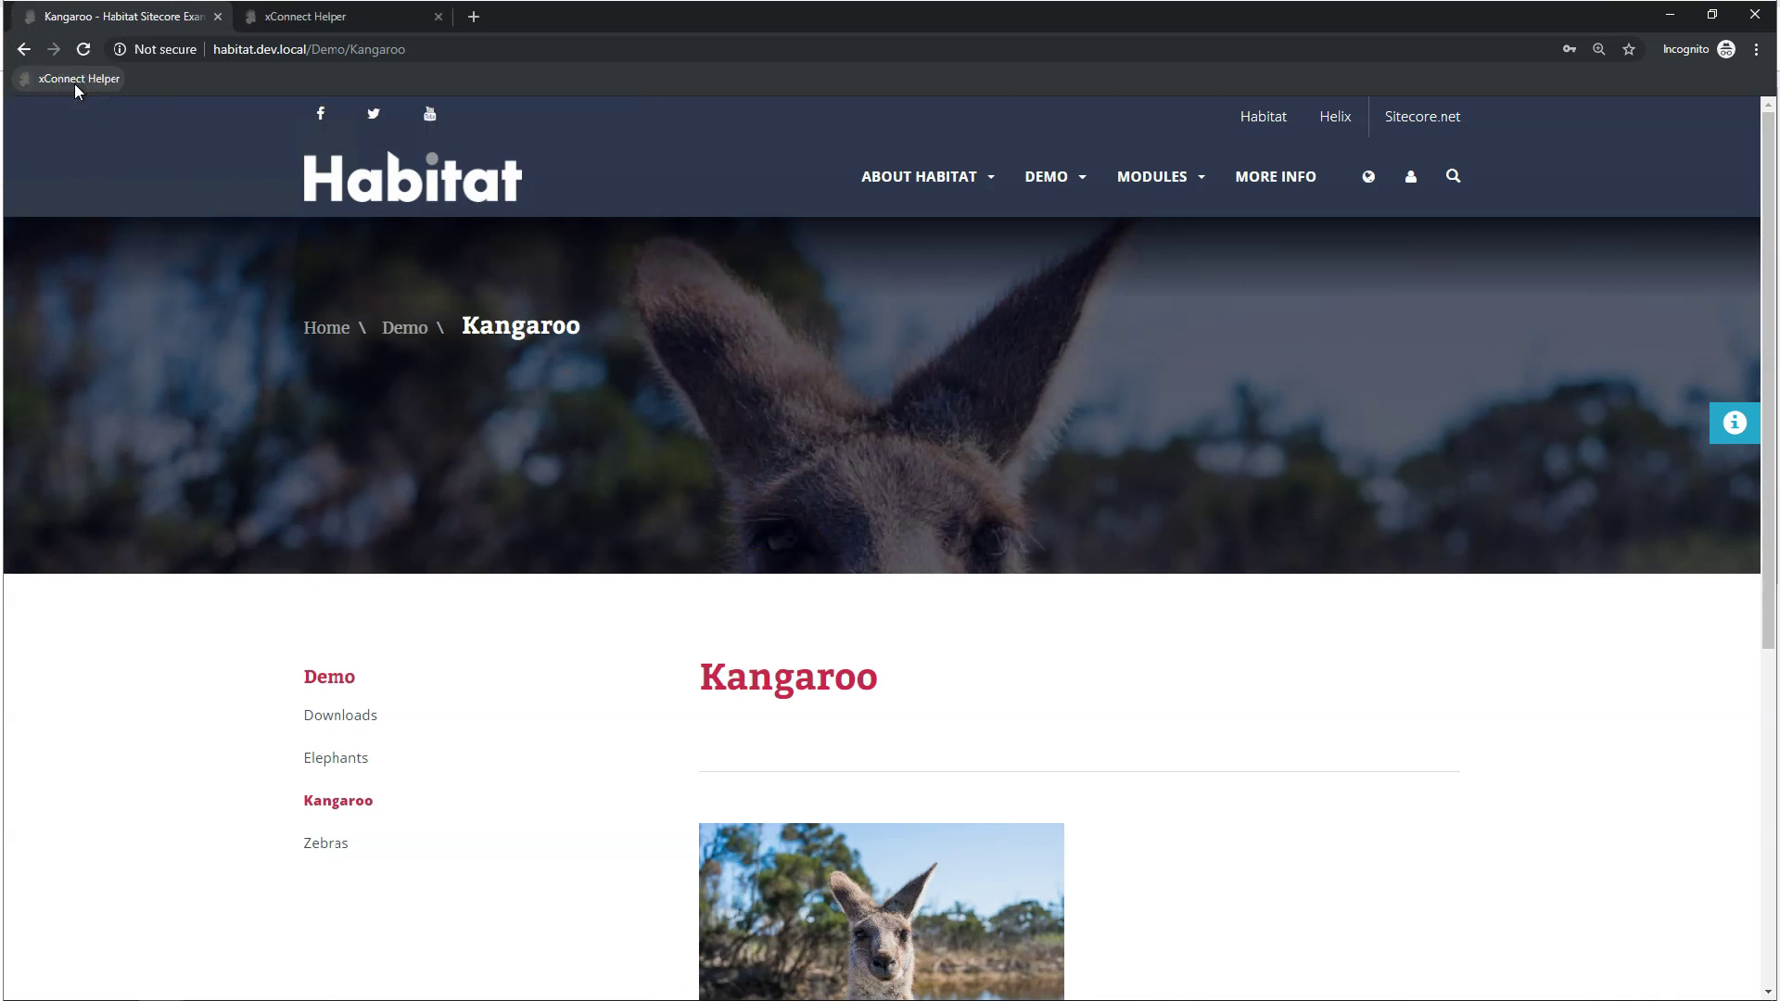
{"action": "left_click", "coordinate": [291, 20]}
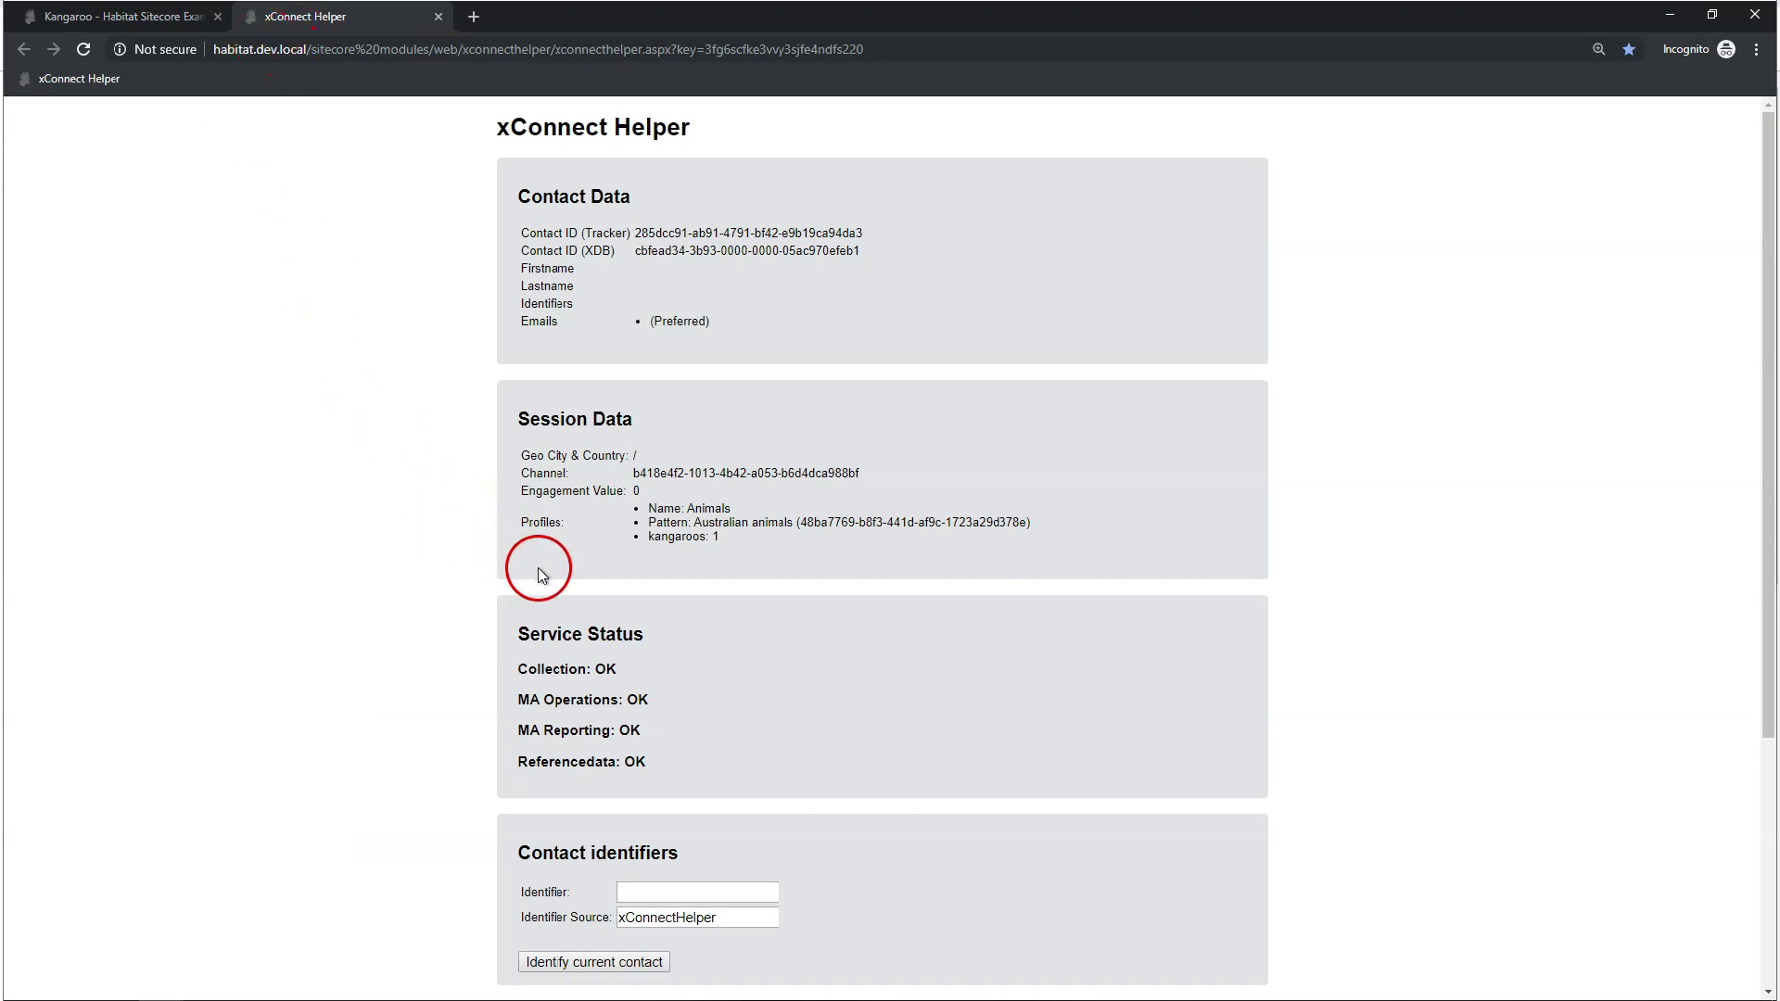
Step: Check the Australian animals match, then visit the Elephants and Zebras pages and return to xConnect Helper
{"action": "left_click_drag", "start_coordinate": [655, 519], "coordinate": [785, 519]}
{"action": "left_click", "coordinate": [719, 543]}
{"action": "left_click", "coordinate": [154, 24]}
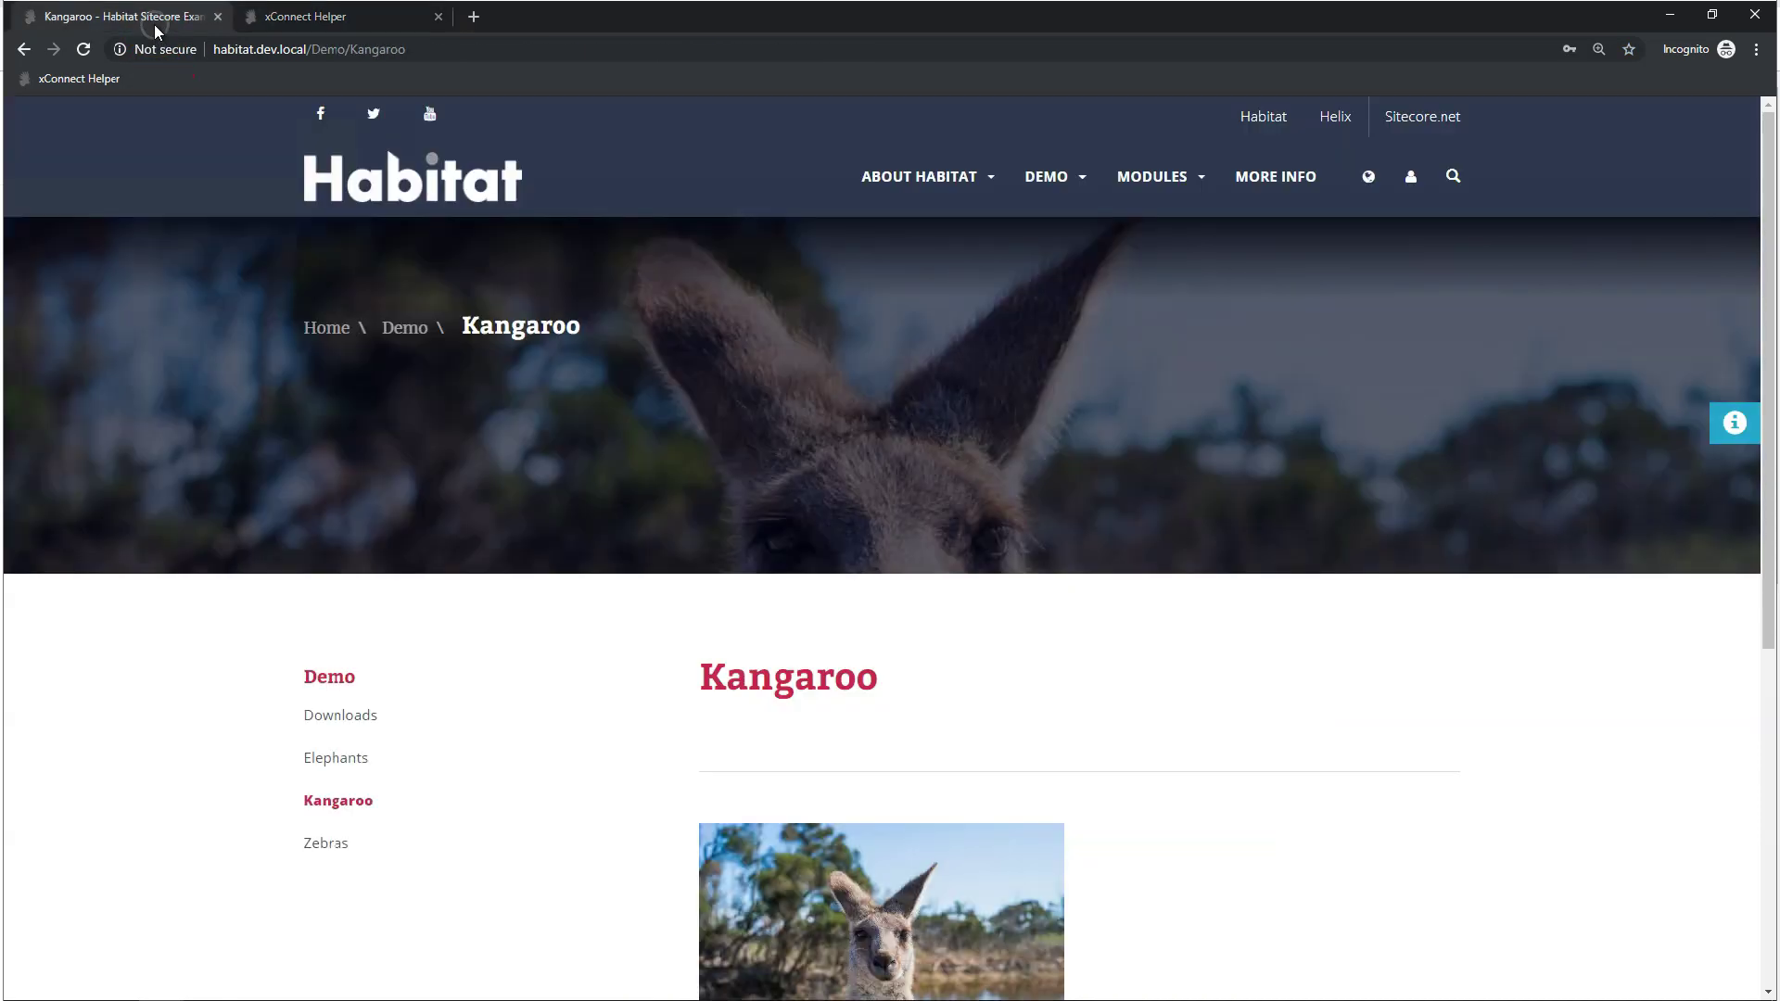
{"action": "left_click", "coordinate": [320, 763]}
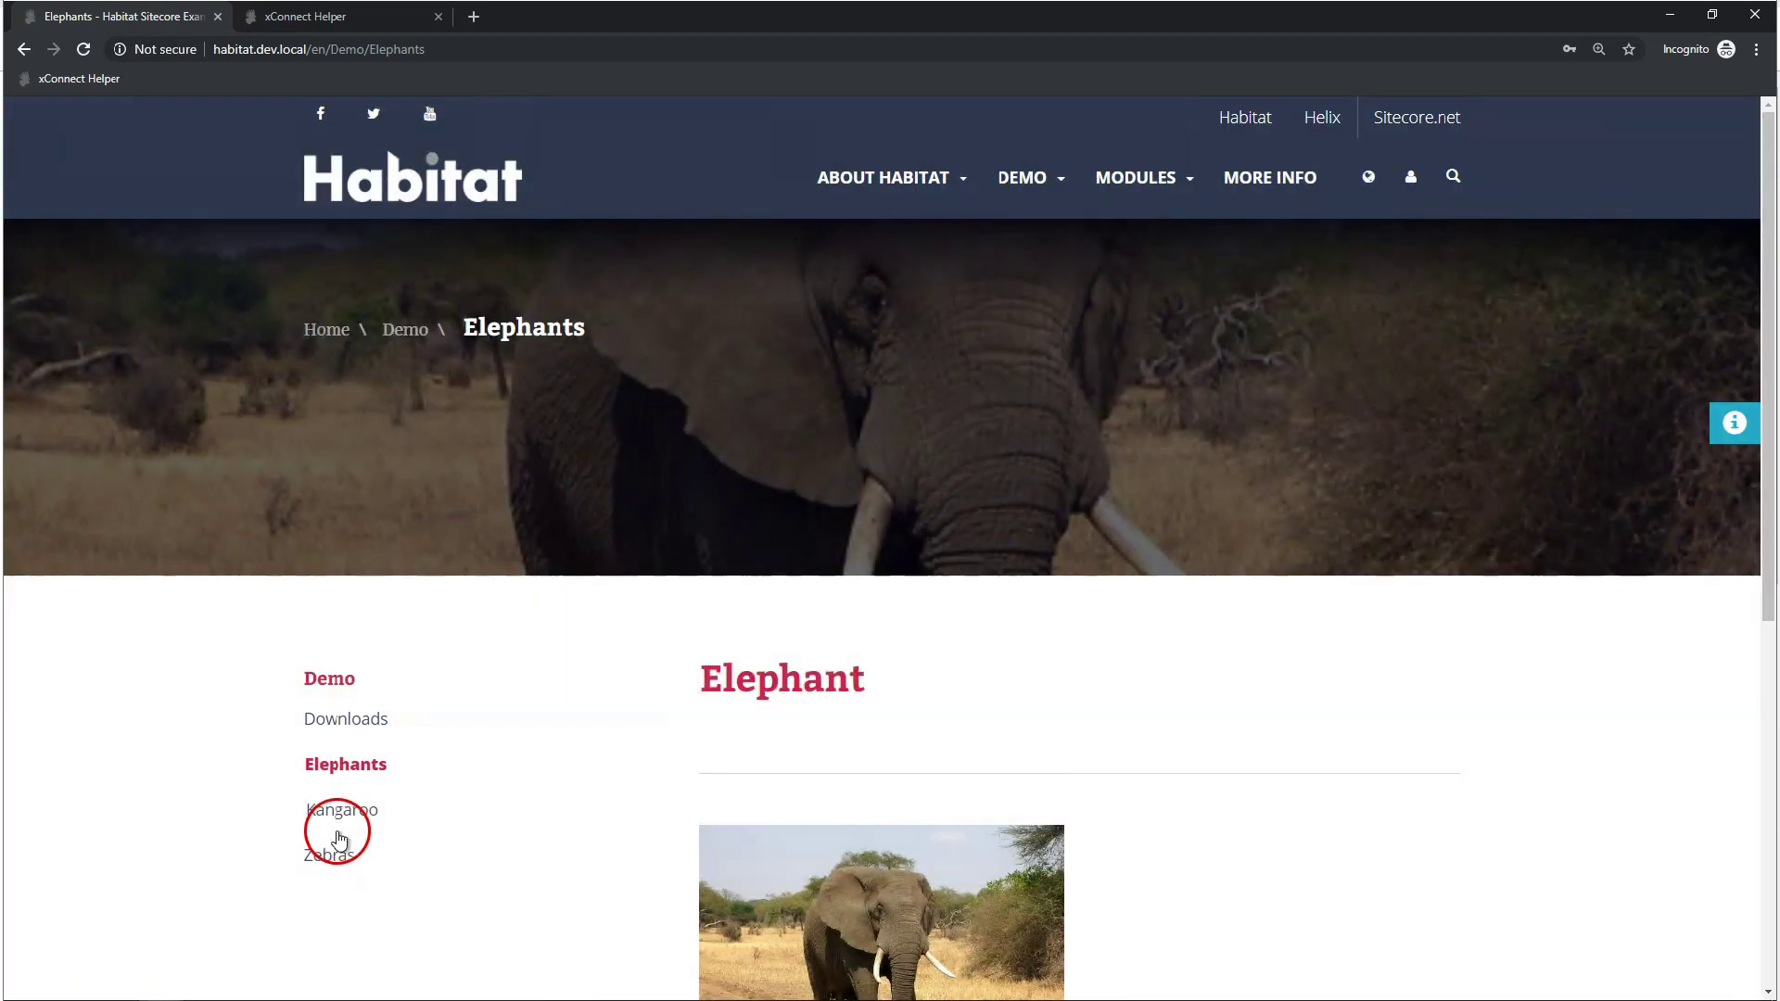
{"action": "left_click", "coordinate": [339, 854]}
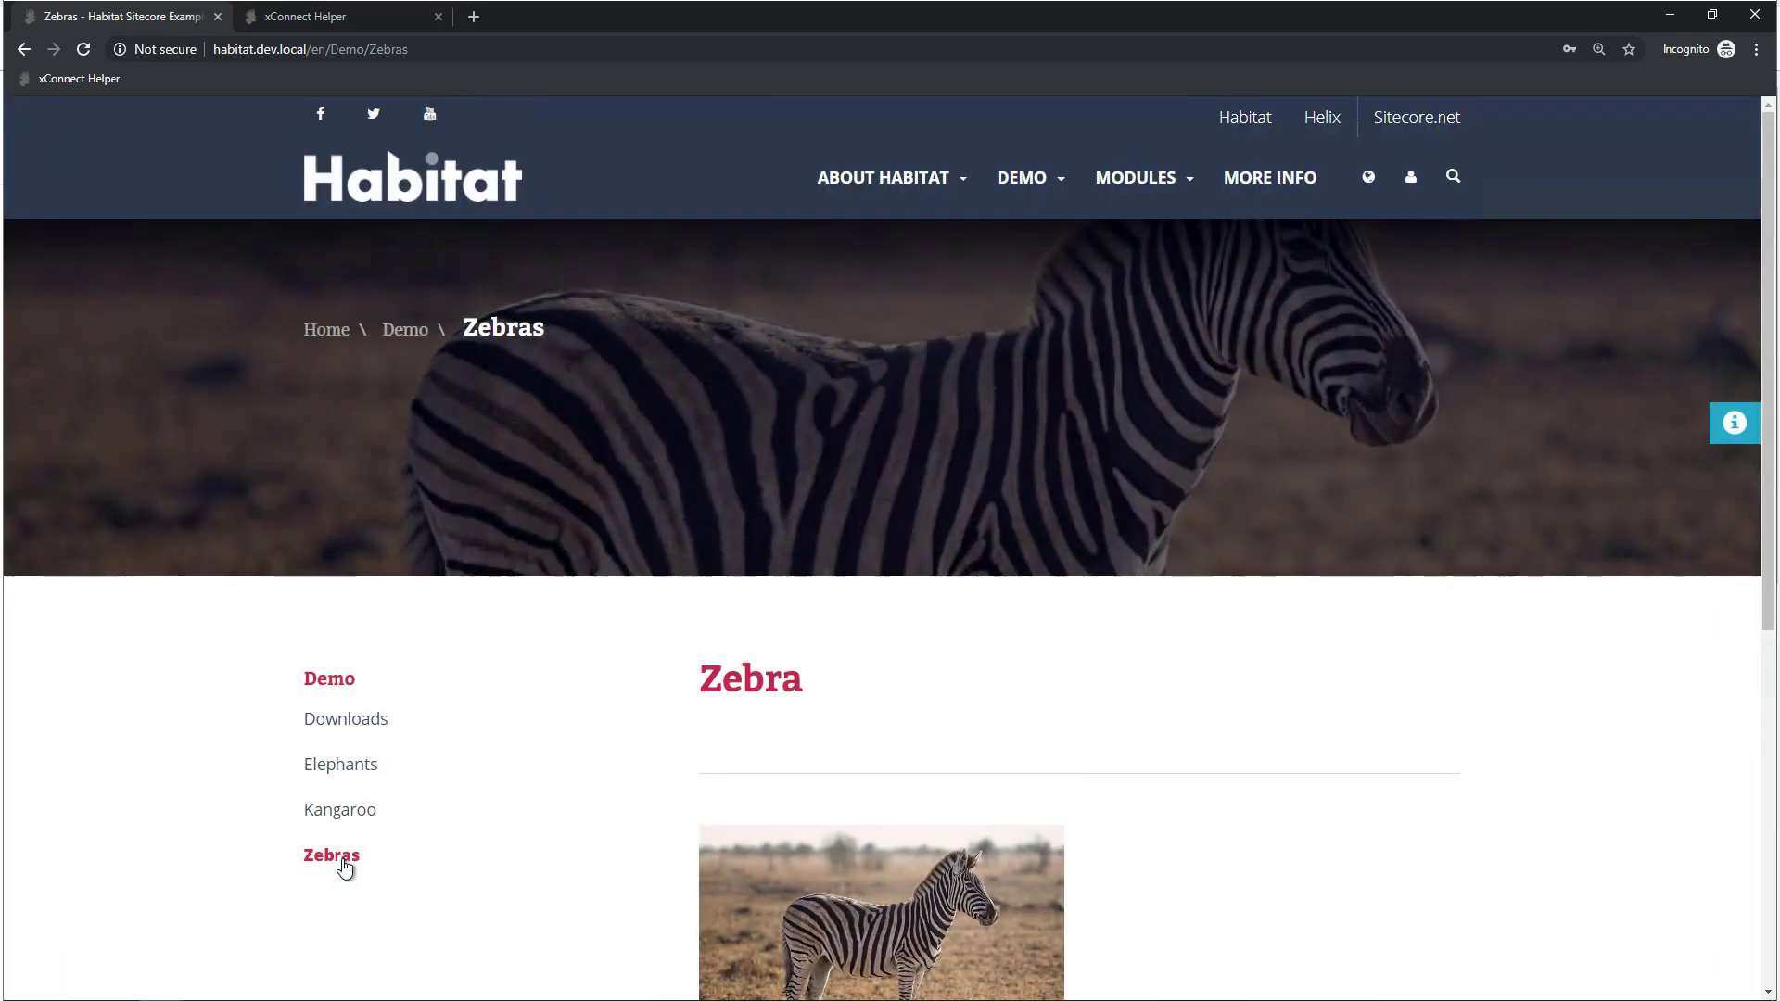
{"action": "left_click", "coordinate": [368, 26]}
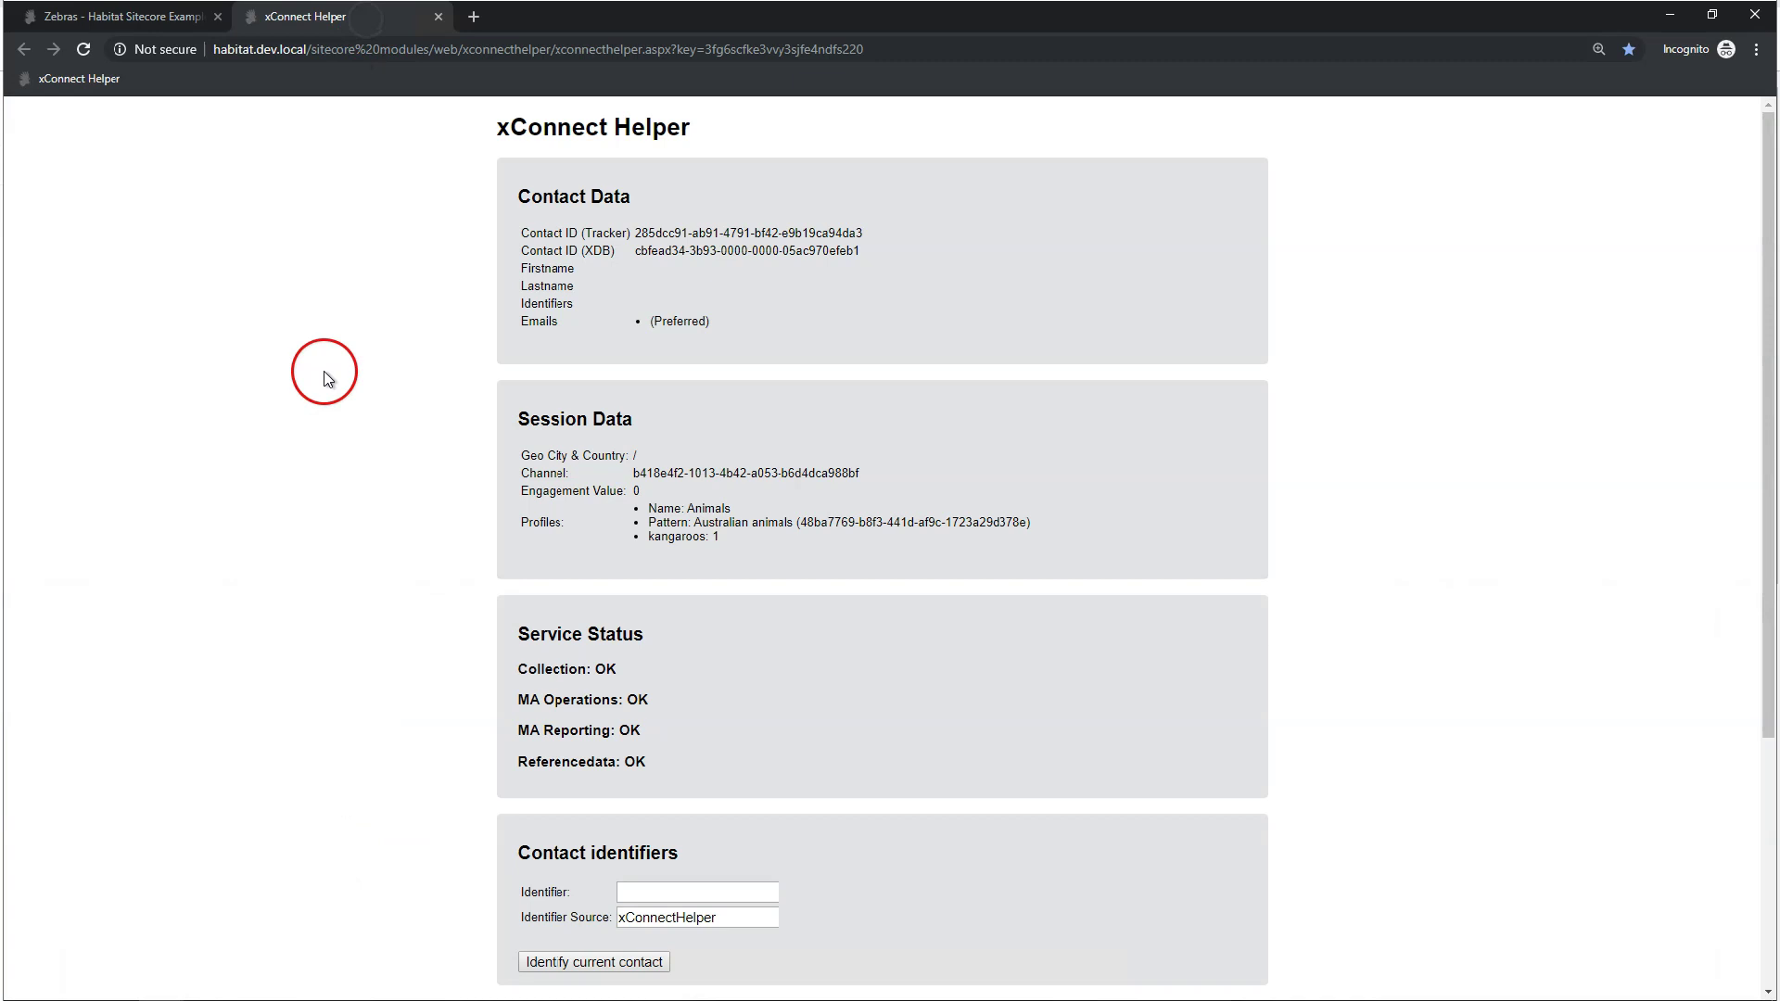